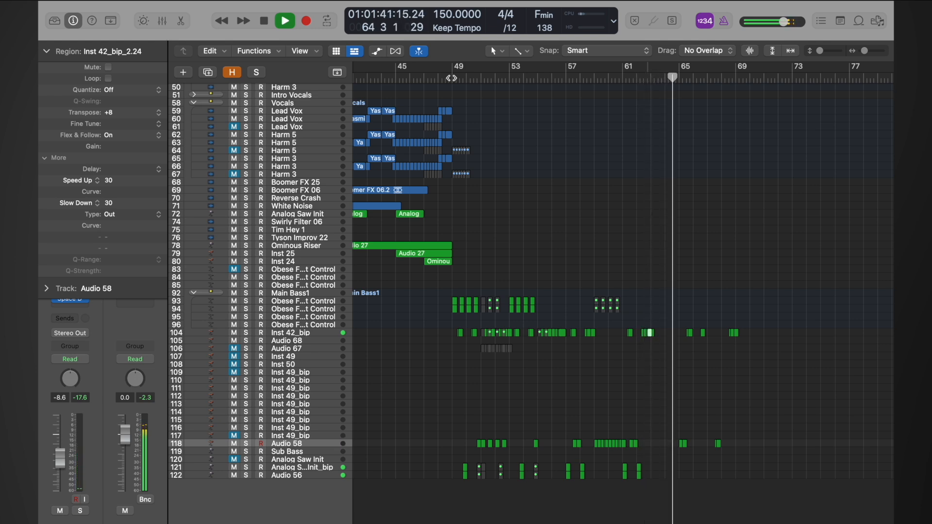
Play back the arrangement from bar 55 up to bar 57.
key(space)
scroll(588, 350, up, 5)
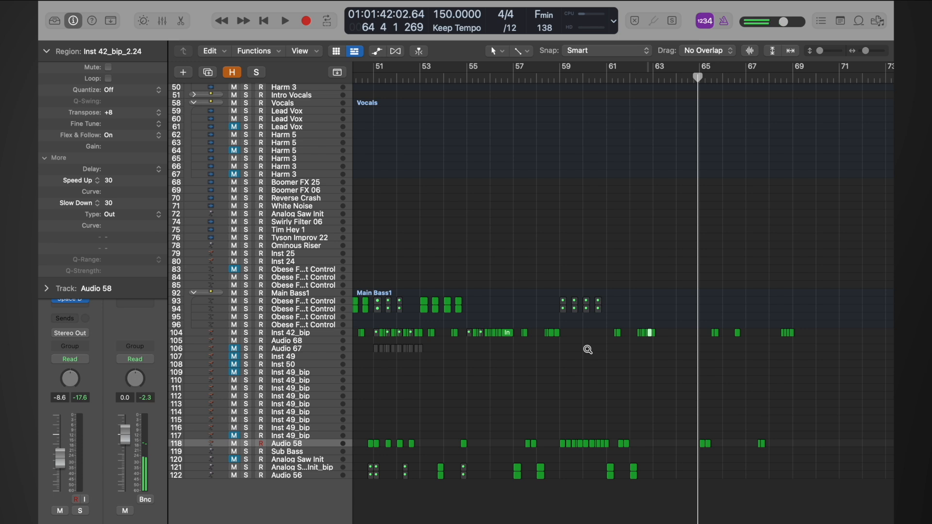
click(481, 78)
key(space)
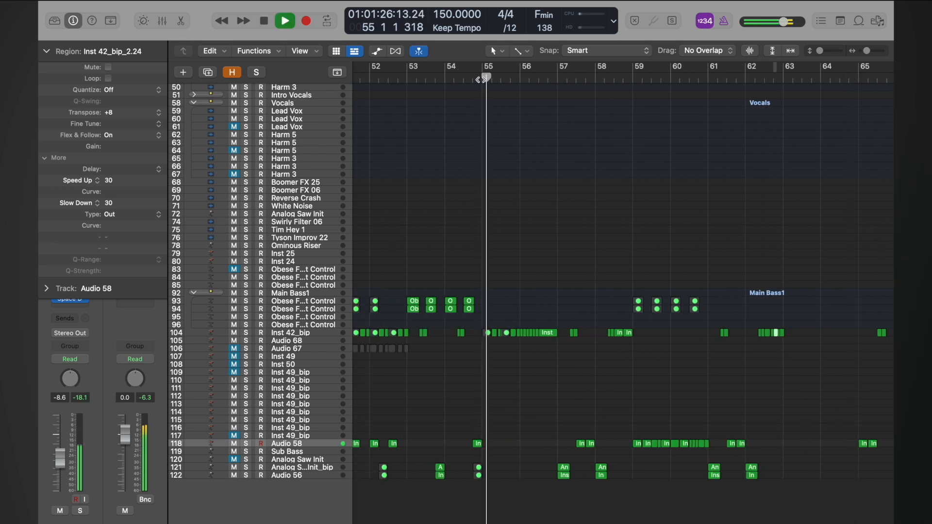
scroll(481, 72, up, 3)
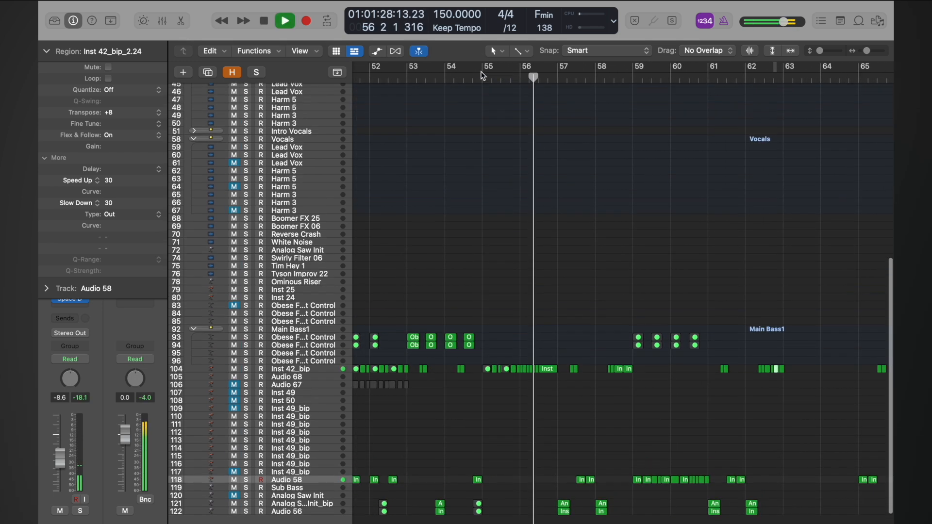
key(space)
Copy the 13 Inst 42_bip regions between bars 55 and 57 eight bars forward, so the copies start at bar 63.
scroll(555, 357, down, 3)
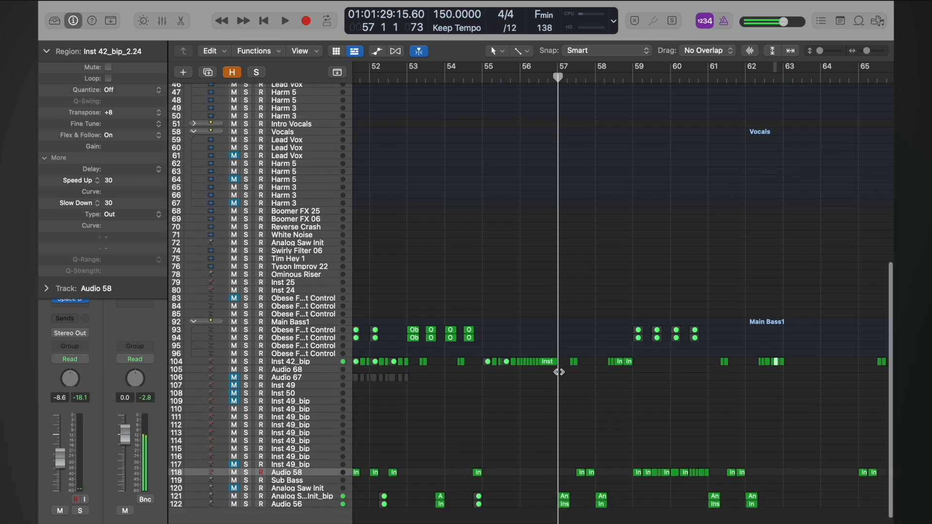
drag(563, 351, 486, 368)
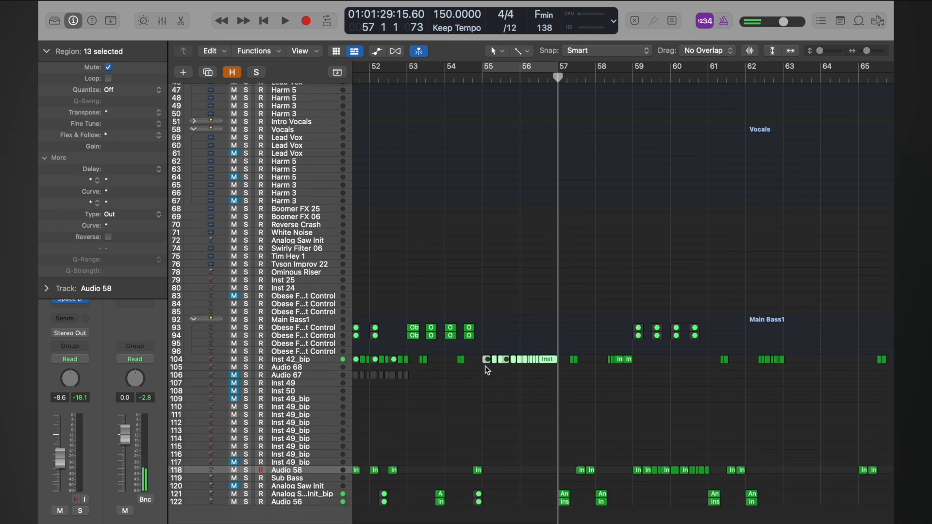
drag(547, 364, 848, 365)
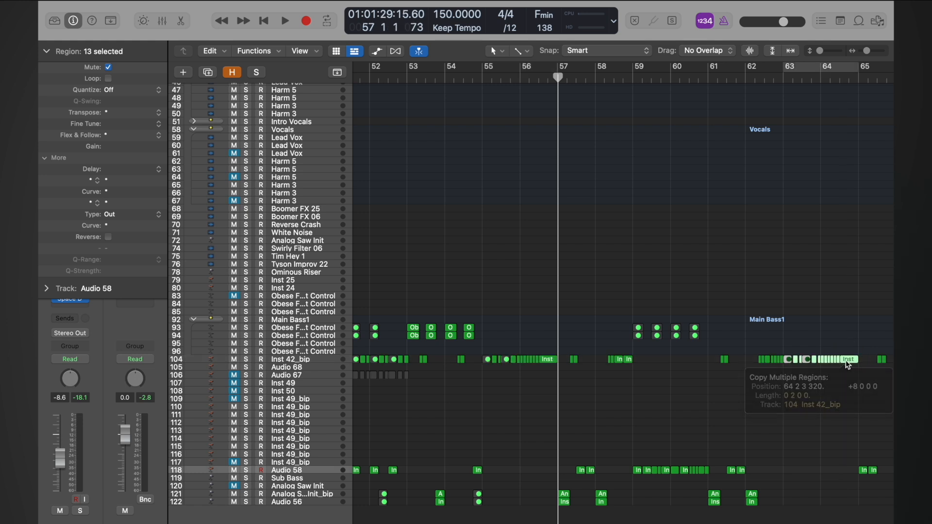
Audition the copied Inst 42_bip regions by playing from bar 62 up to bar 65.
scroll(802, 328, up, 5)
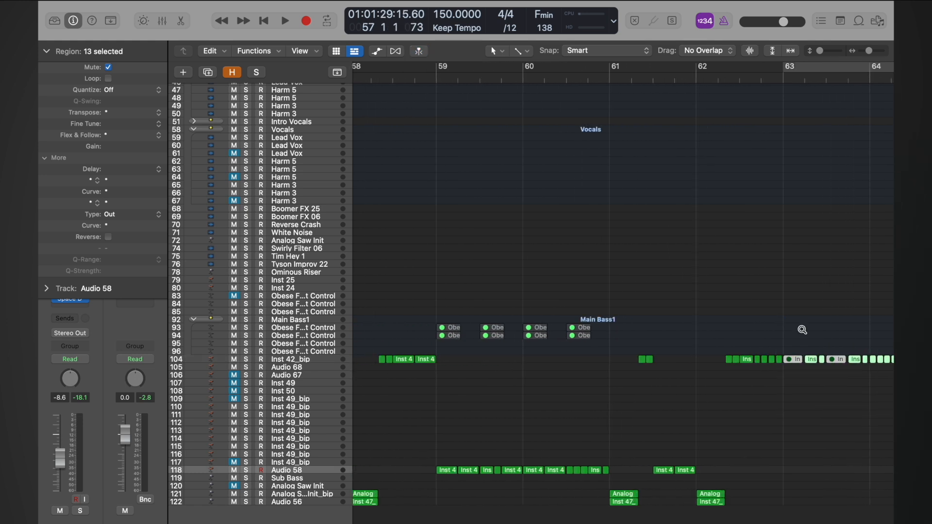
double_click(703, 78)
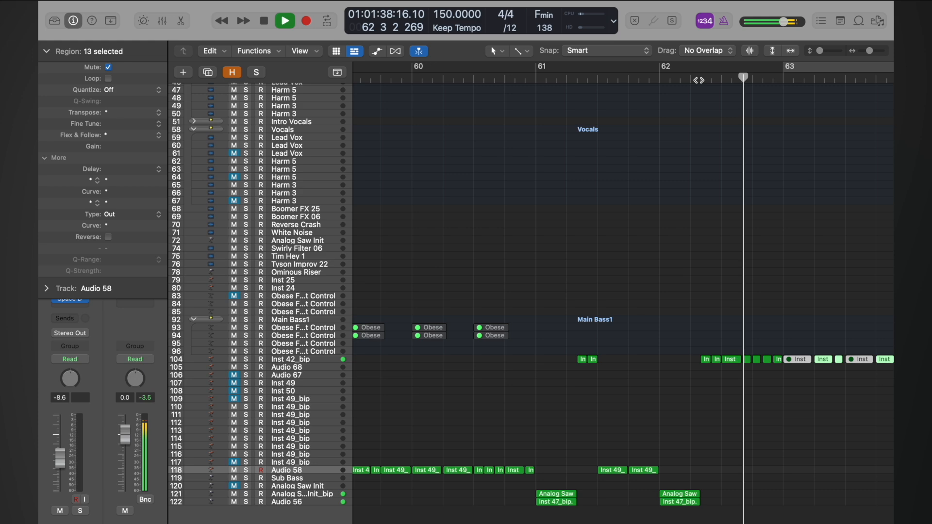
scroll(698, 80, down, 5)
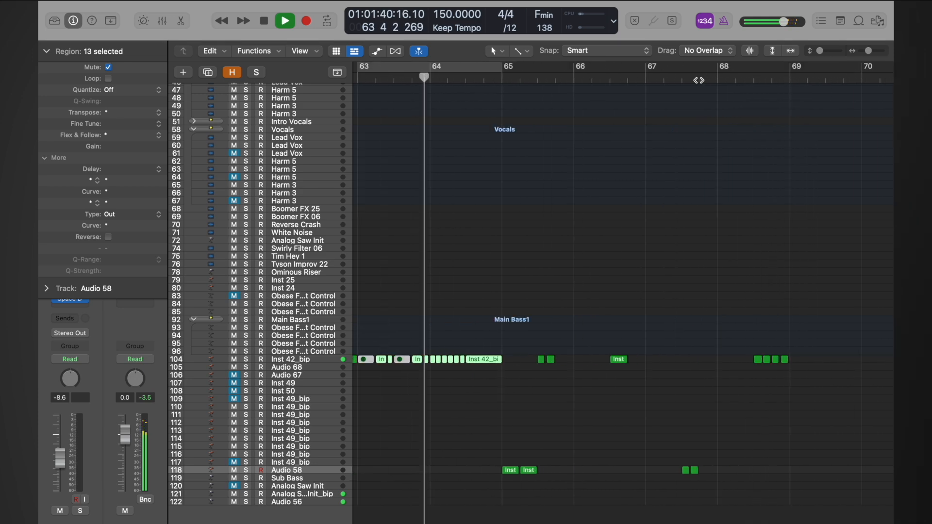
key(space)
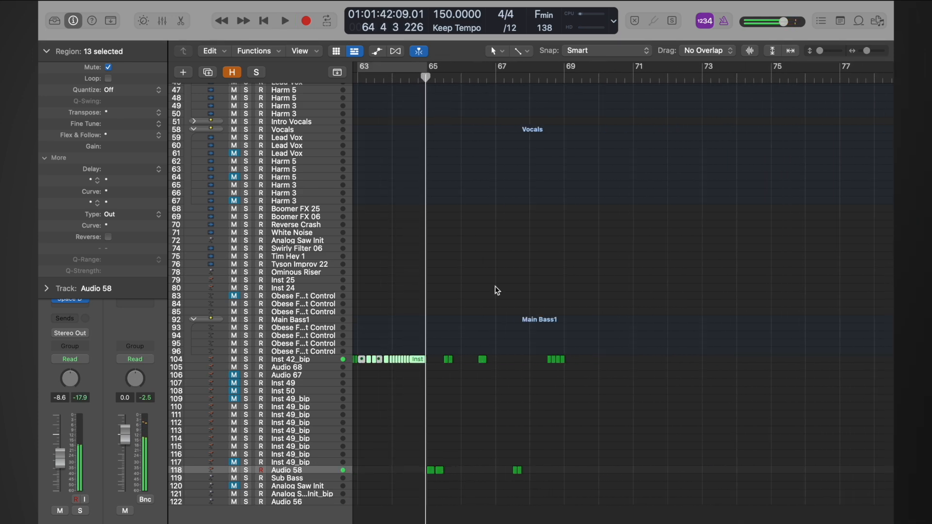
Examine the last copied Inst 42_bip region before bar 65 up close and replay it from the middle of bar 64.
scroll(465, 308, up, 5)
scroll(465, 307, up, 3)
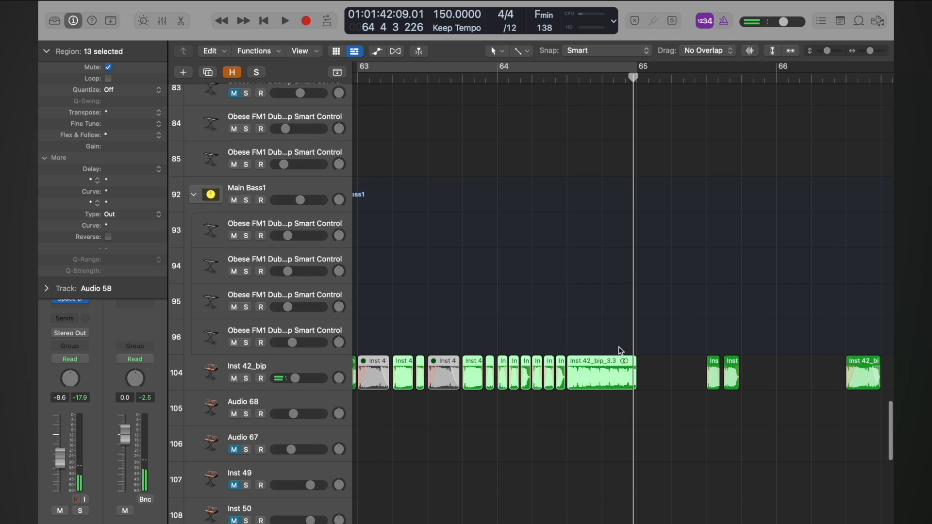
double_click(567, 82)
click(567, 82)
click(567, 81)
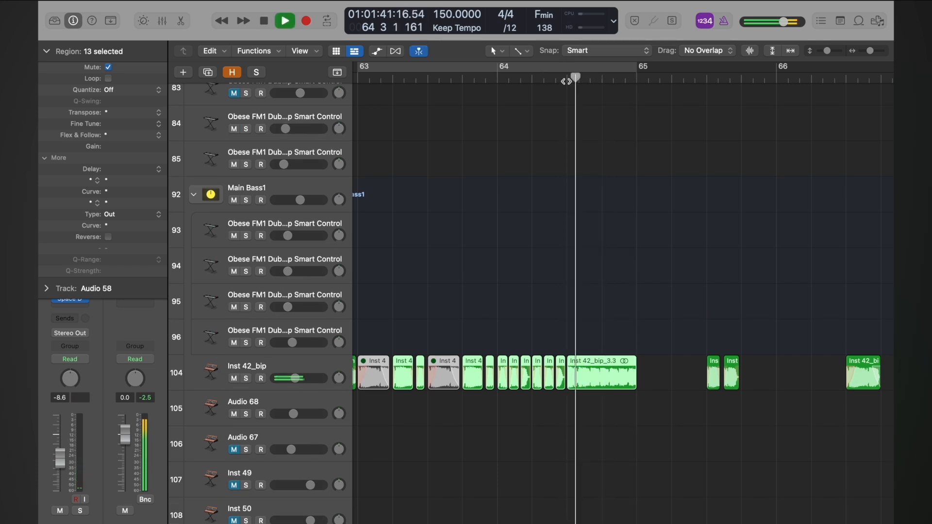
key(space)
Play back the whole section from bar 49 to just past bar 65.
scroll(567, 82, down, 8)
scroll(566, 82, left, 5)
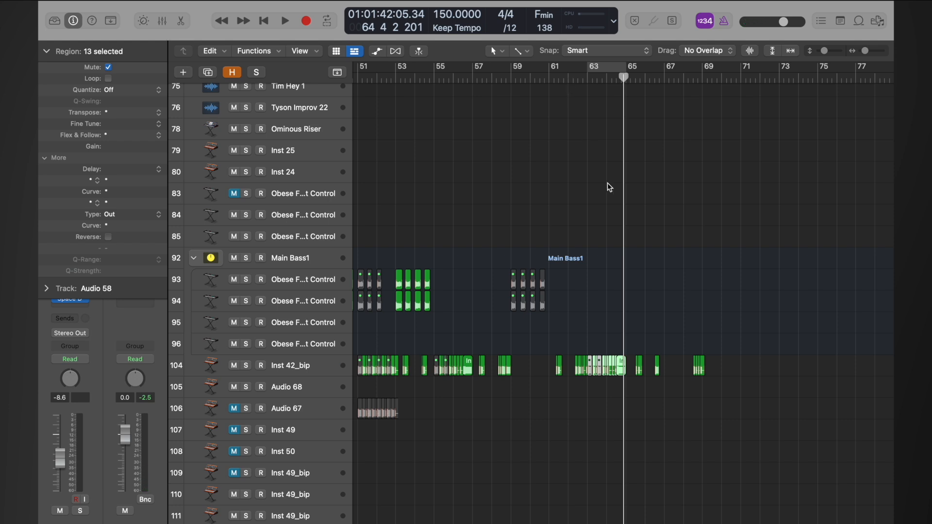
scroll(608, 183, down, 5)
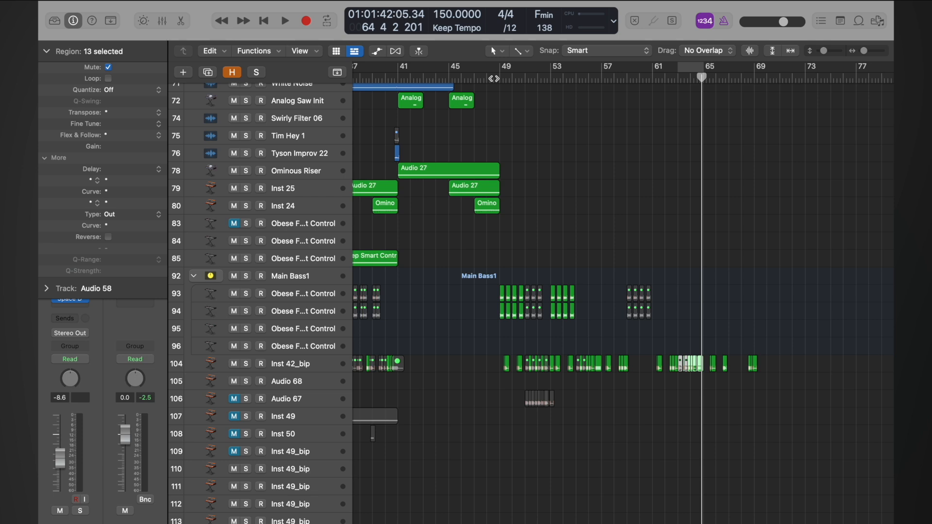
click(500, 80)
key(space)
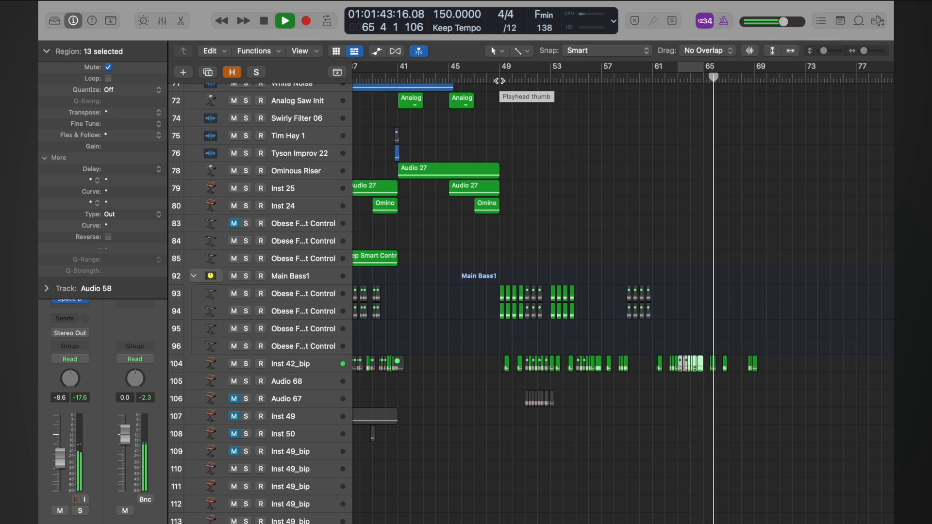
key(space)
Mute the seven Inst 42_bip regions between bars 65 and 69.
ctrl+alt+click(607, 239)
ctrl+alt+click(607, 238)
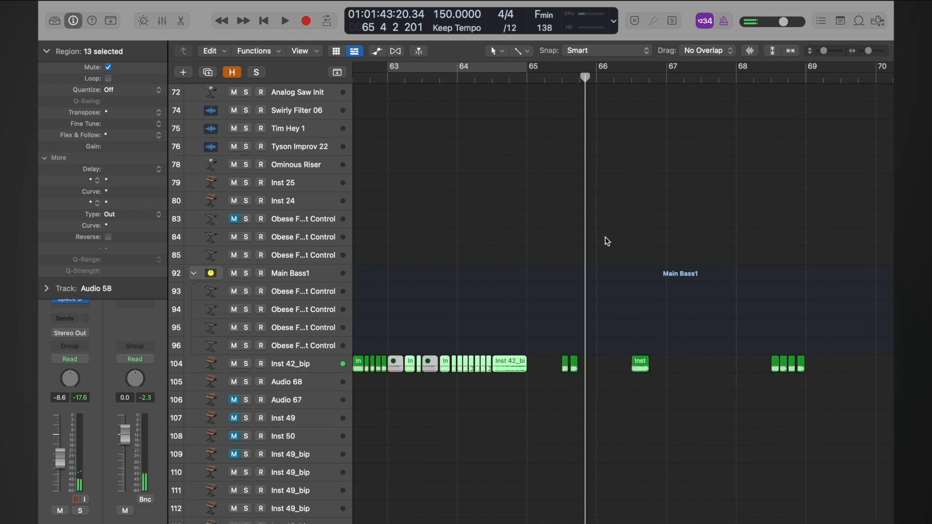
drag(507, 341, 717, 381)
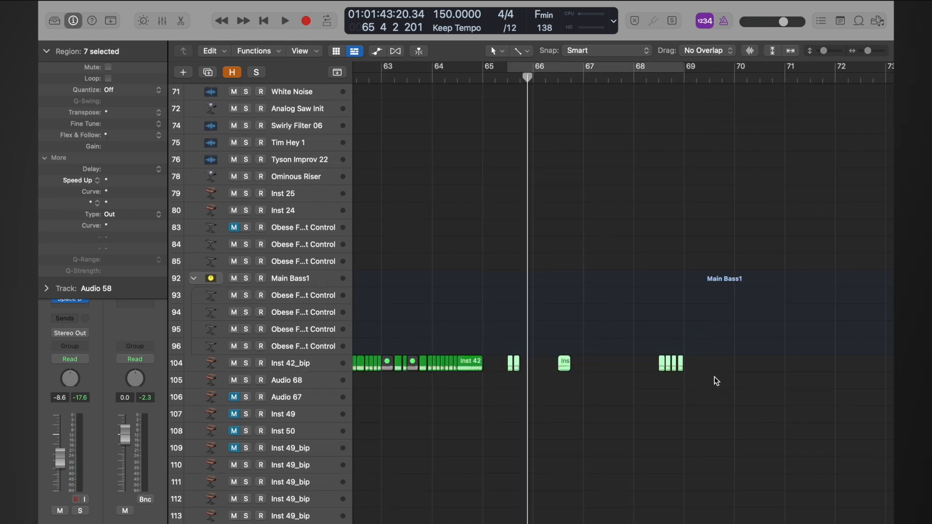
scroll(714, 377, down, 8)
scroll(713, 377, down, 3)
scroll(714, 377, left, 10)
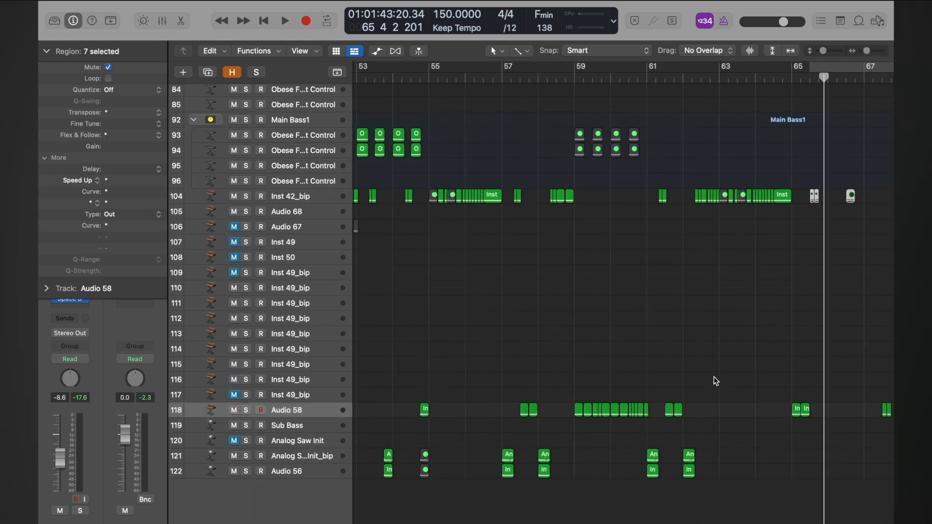
Solo the Audio 58 track, play it from bar 59, and examine its spectrum in the Stereo Out Channel EQ.
click(246, 411)
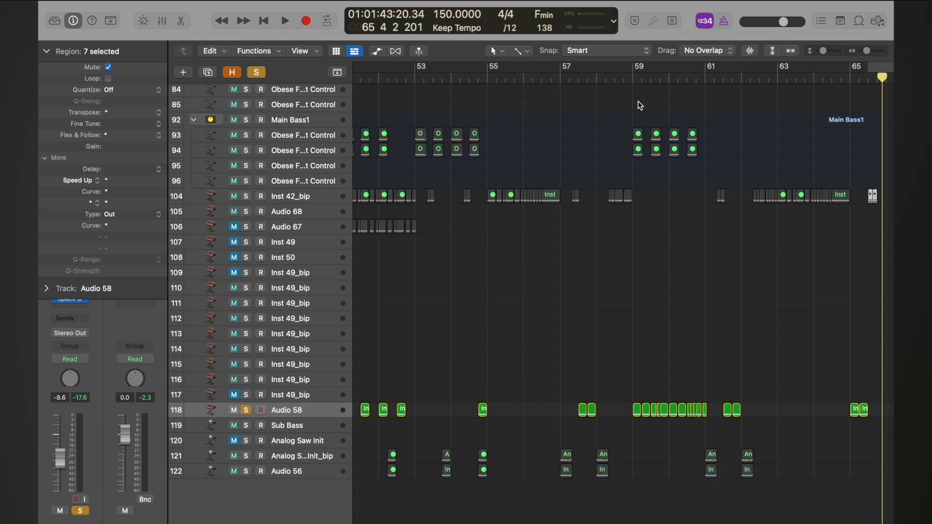
click(635, 75)
key(space)
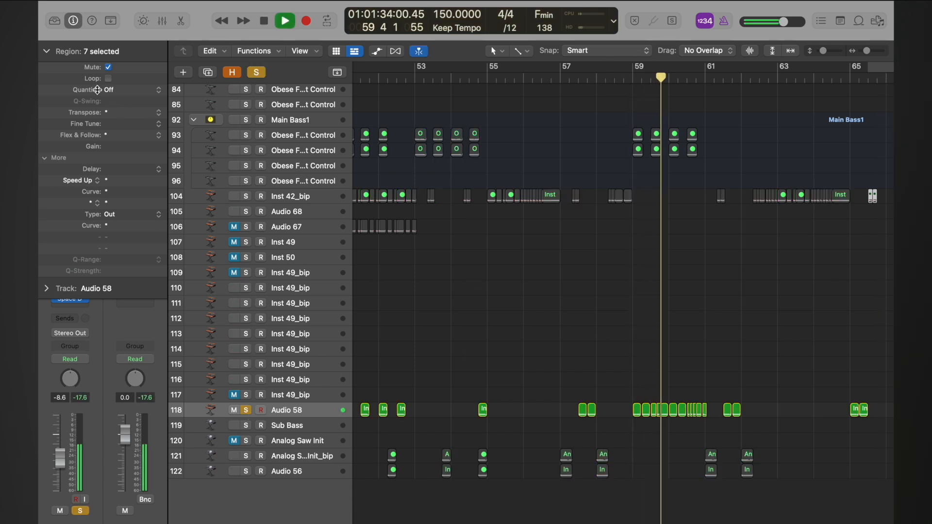
click(47, 51)
click(137, 205)
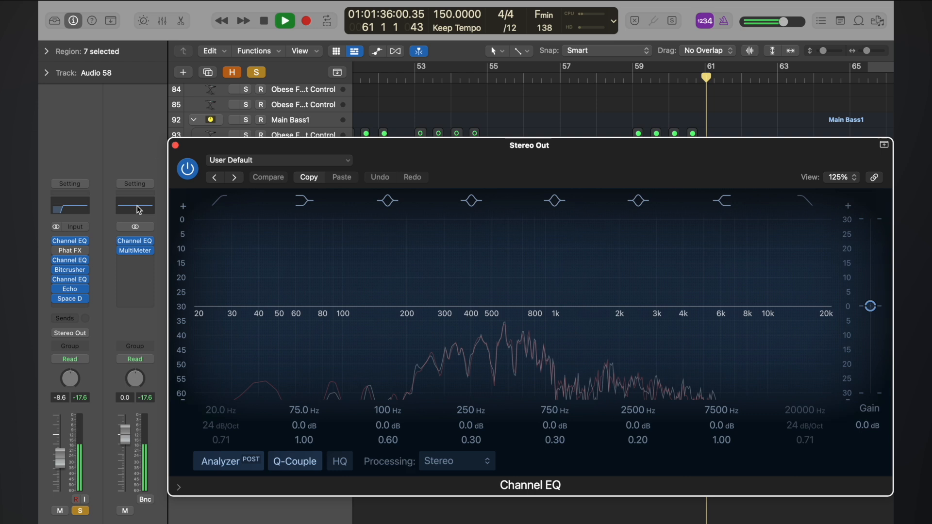
key(space)
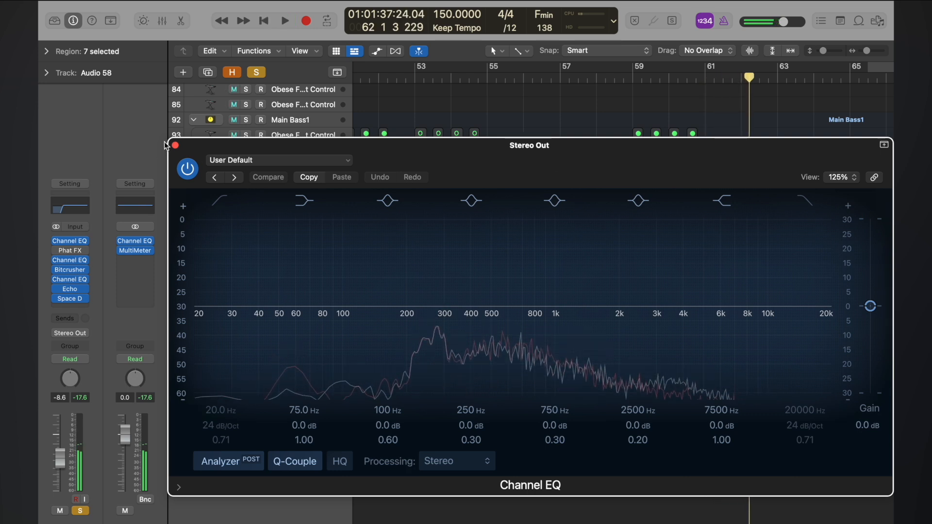
click(176, 146)
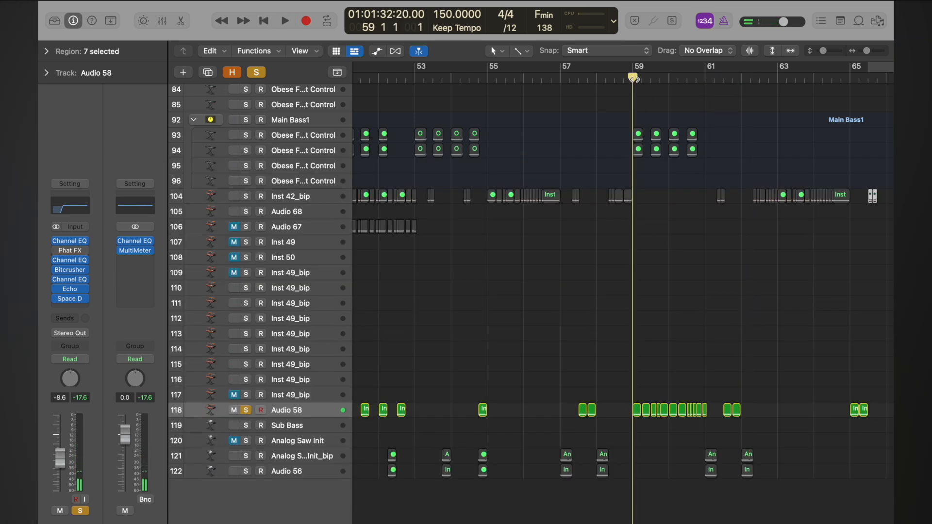
Replay the soloed Audio 58 track from bar 59 and check the Stereo Out Channel EQ analyzer again.
key(space)
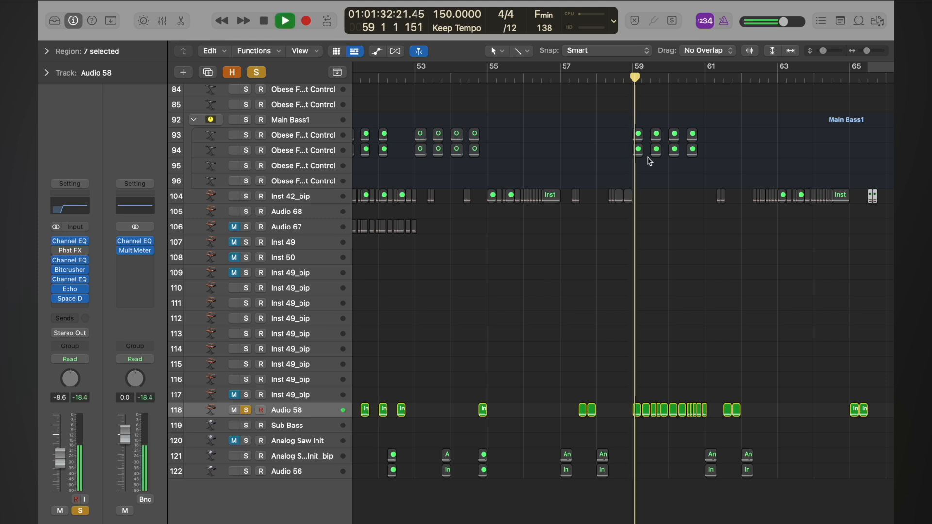
click(144, 208)
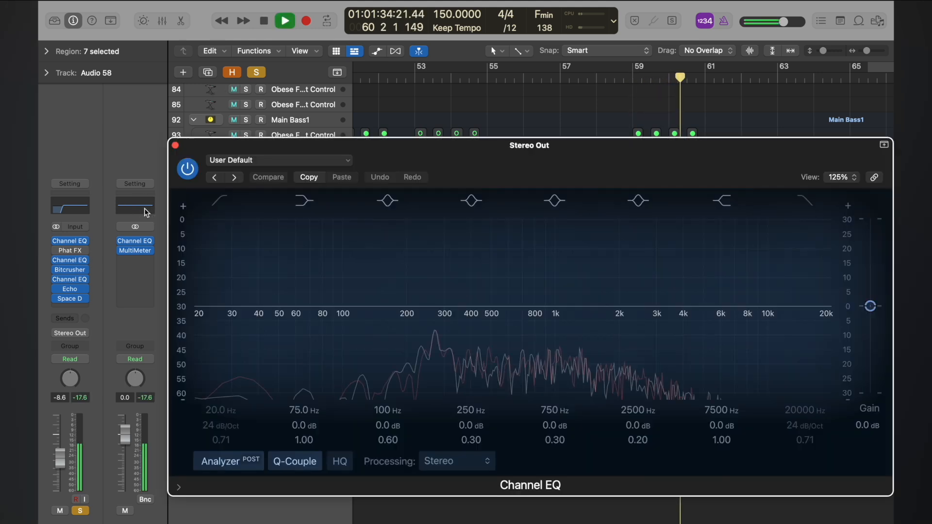
click(176, 145)
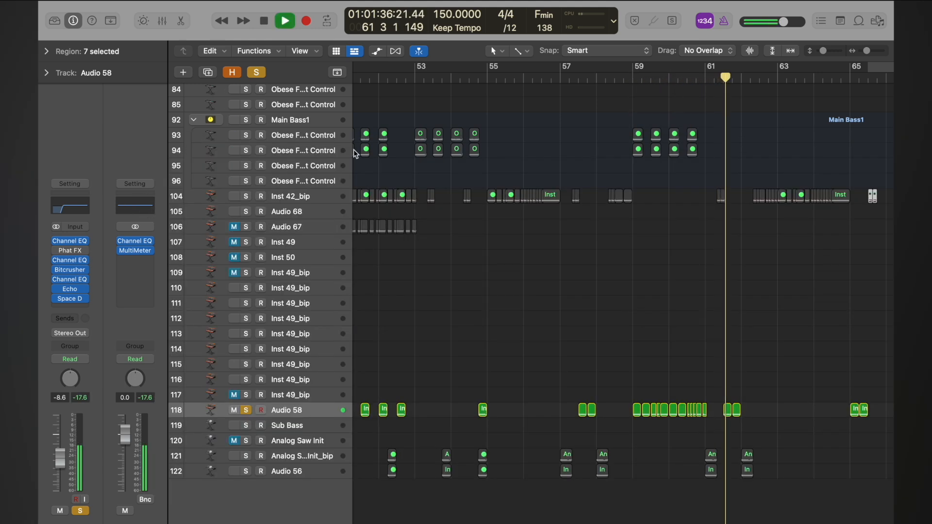
key(space)
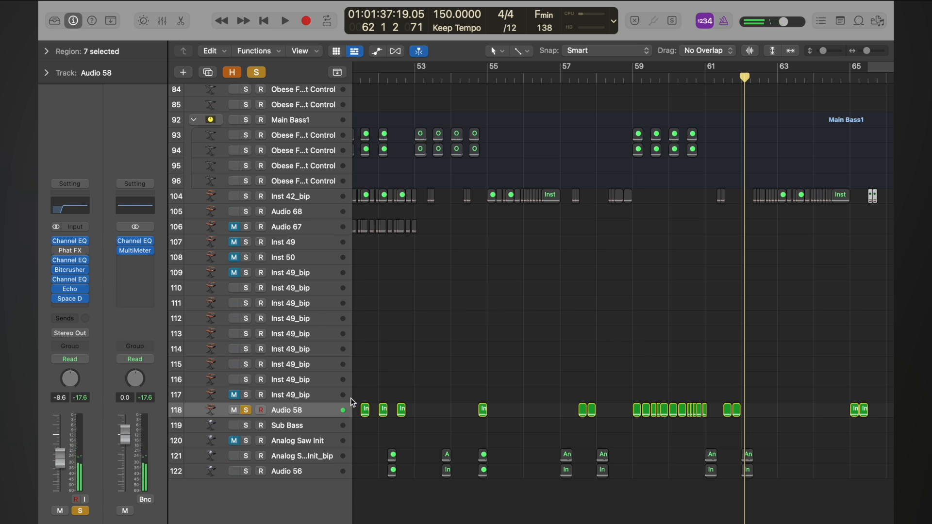
Select all regions on the Audio 58 track and turn off its solo.
click(314, 413)
key(super+Left)
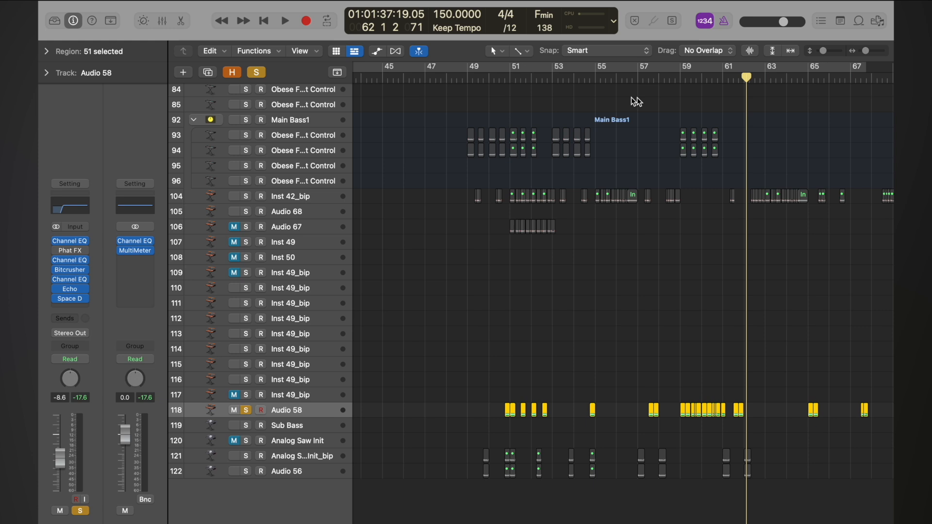
click(257, 72)
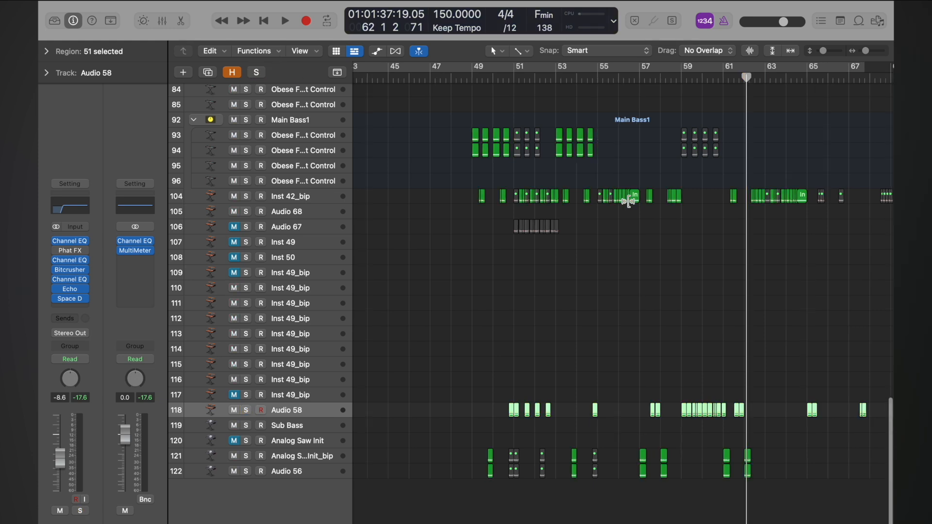
Play back the unsoloed arrangement from bar 51 until just past bar 55.
key(super+Left)
scroll(628, 200, right, 5)
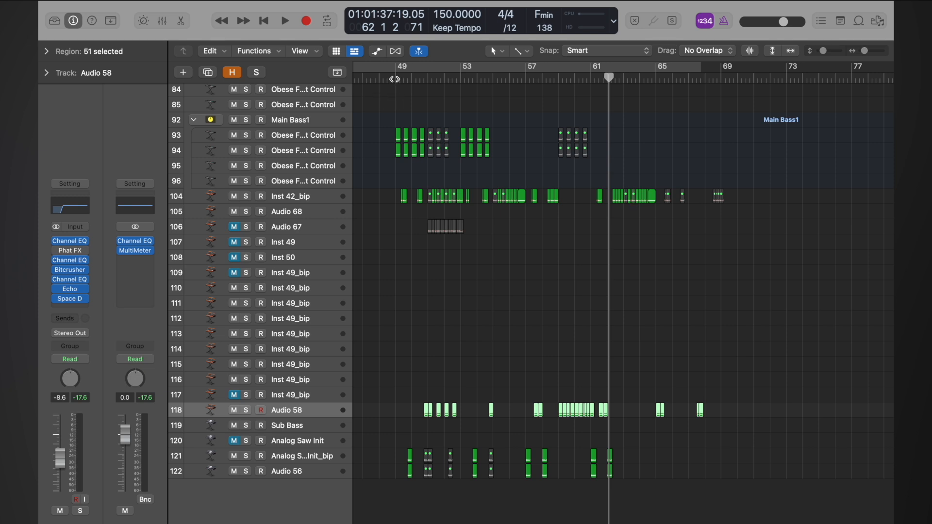
double_click(493, 79)
click(428, 79)
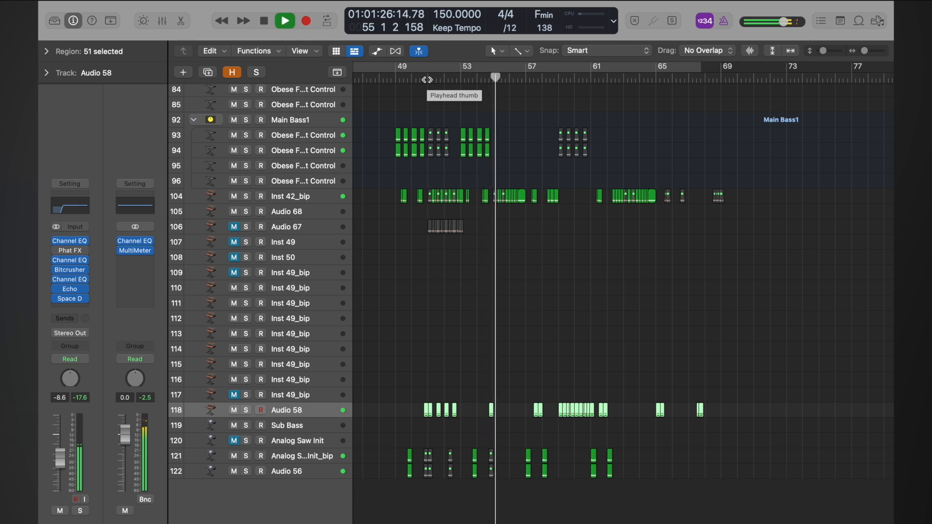
key(space)
Delete the Inst 42_bip regions between bars 55 and 57.
key(super+Right)
key(super+Right)
key(super+Right)
key(super+Right)
key(super+Right)
key(super+Right)
key(super+Right)
drag(483, 182, 618, 220)
key(Delete)
Copy the 12 Inst 42_bip regions between bars 51 and 53 so the copies start at bar 55.
scroll(618, 220, down, 3)
scroll(618, 220, left, 6)
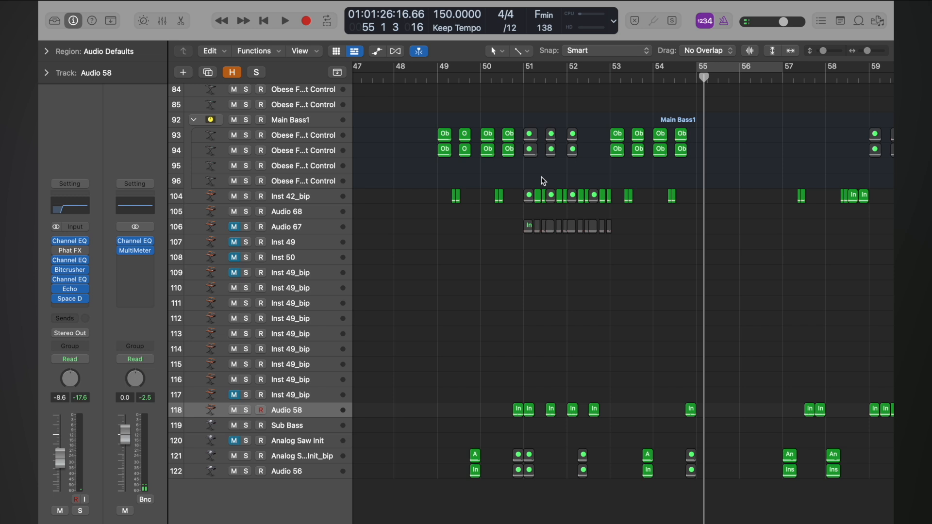
drag(543, 181, 591, 204)
drag(531, 198, 703, 197)
Audition the lead-in to the copied regions from bar 54, and replay the passage from bar 51.
click(610, 78)
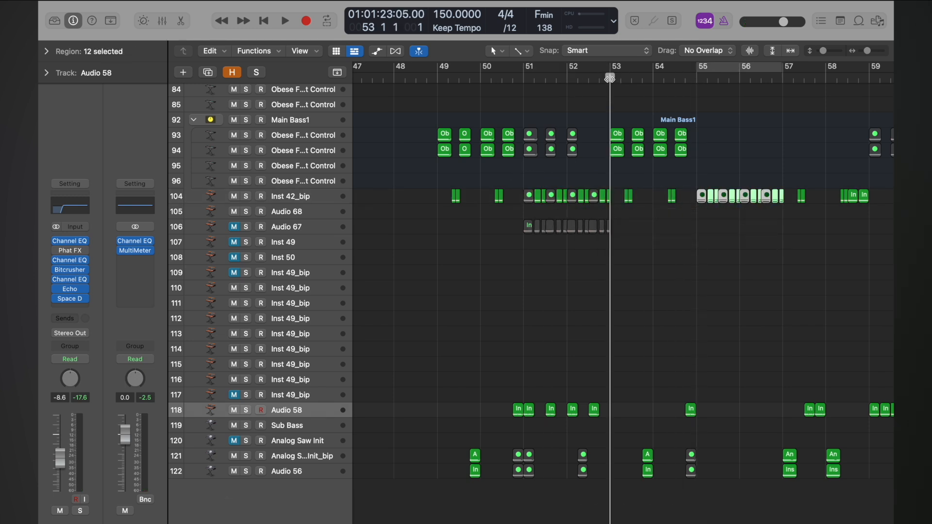
click(654, 76)
key(space)
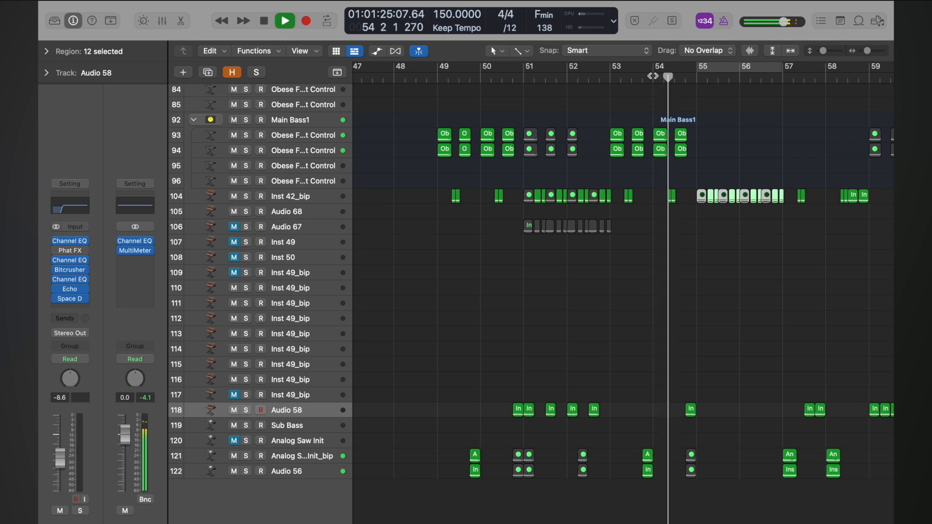
click(528, 76)
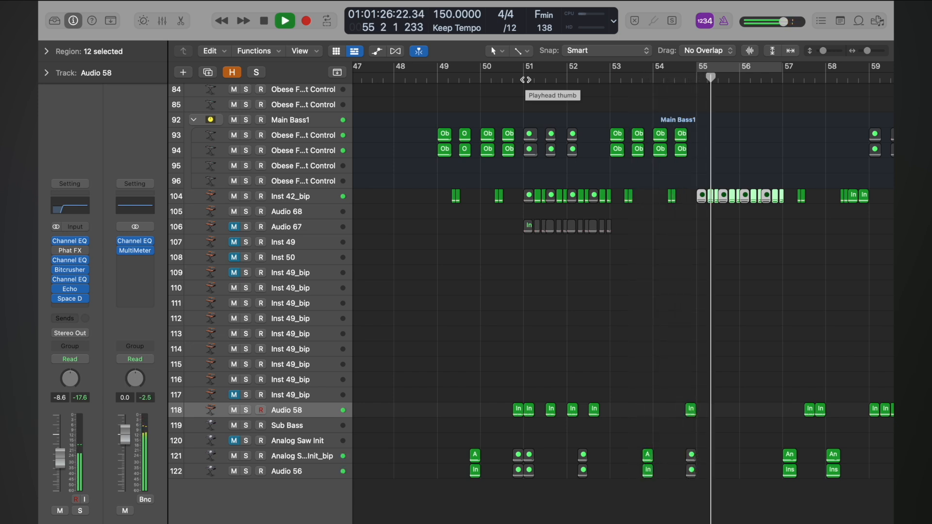
Copy the Audio 58 region at bar 51 to bar 55 and play back from just before bar 55.
key(space)
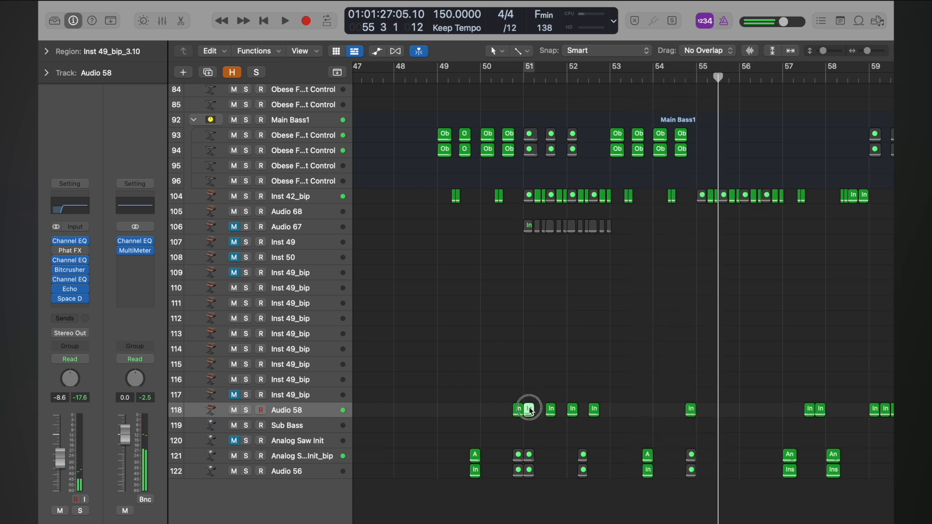
drag(530, 411, 702, 410)
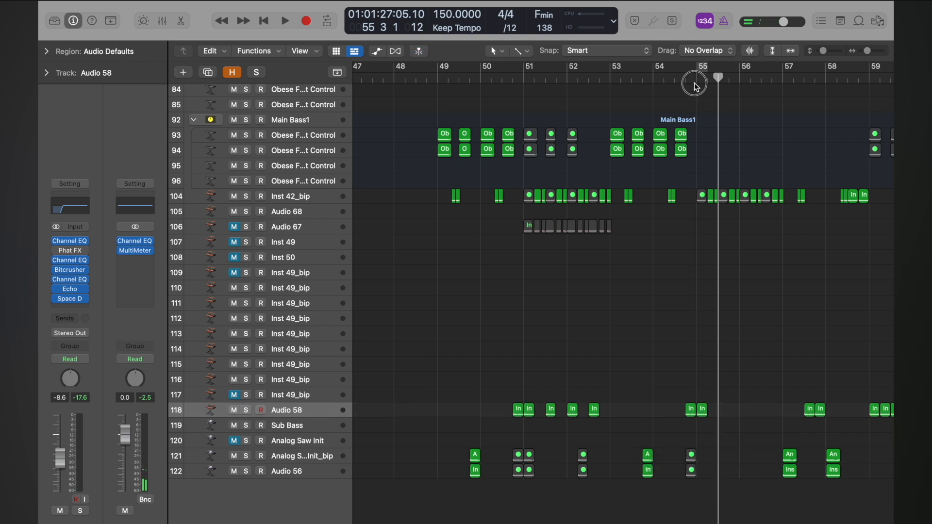
click(695, 85)
key(space)
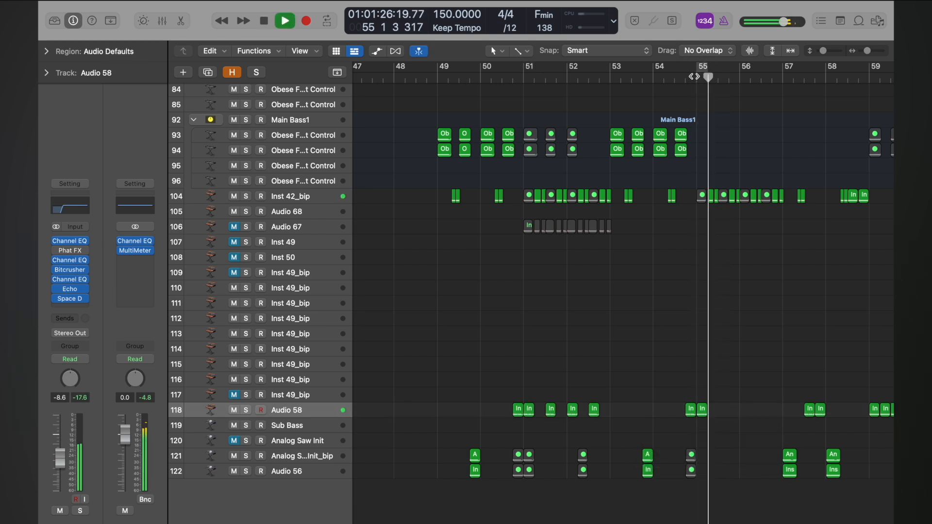
Replay the passage from just before bar 55 until past bar 56.
key(space)
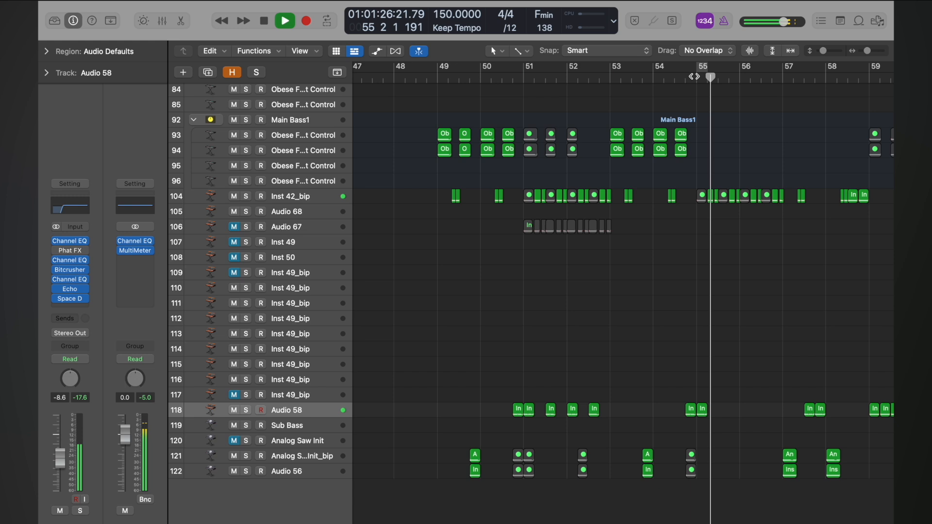
key(space)
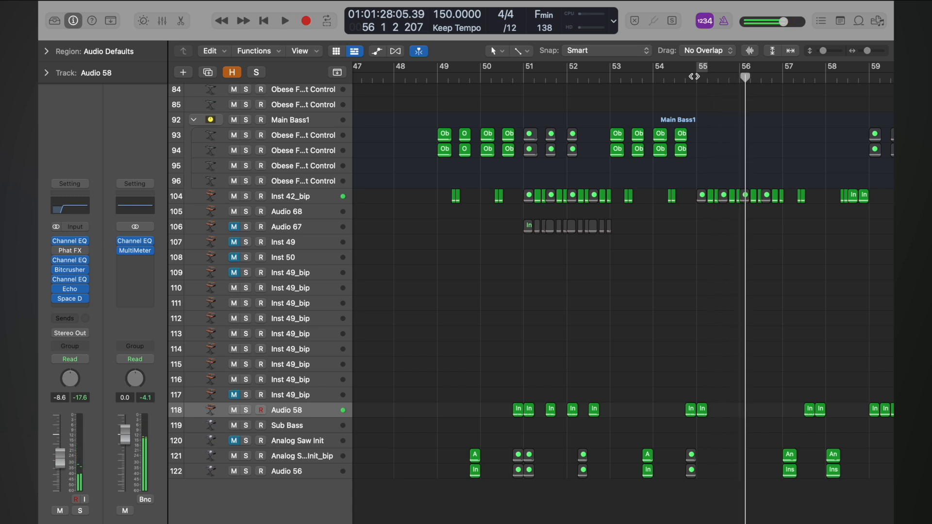
key(space)
key(space)
scroll(777, 203, up, 5)
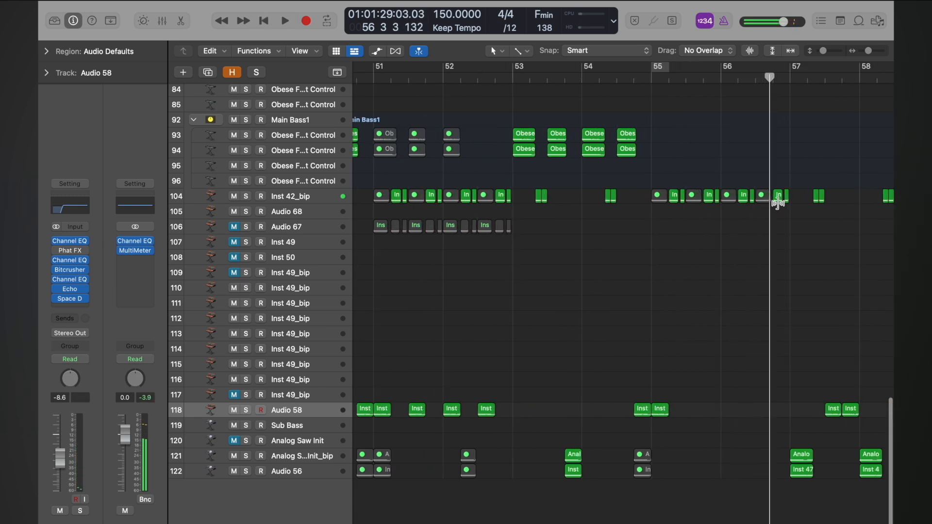
scroll(600, 277, down, 6)
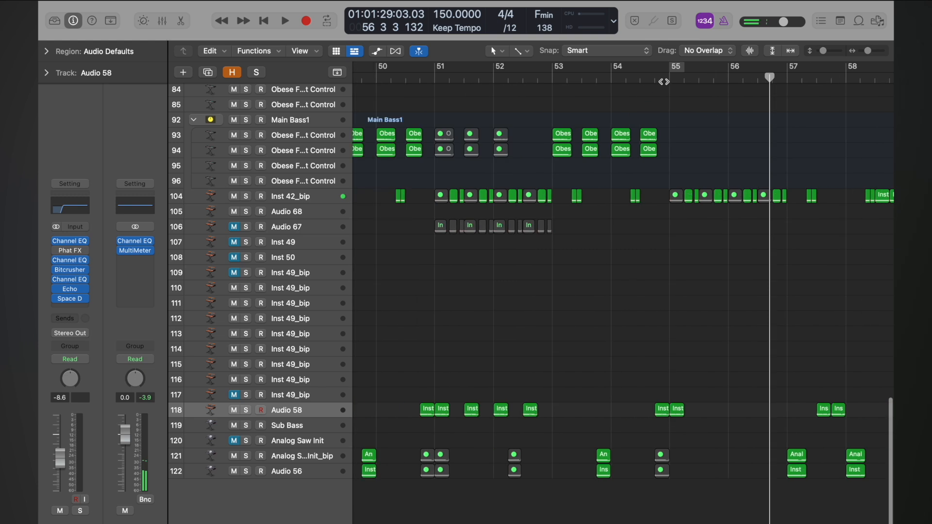
Audition the transition from the second half of bar 54 into bar 55, and the passage from bar 56 to bar 57.
click(670, 79)
key(space)
click(656, 79)
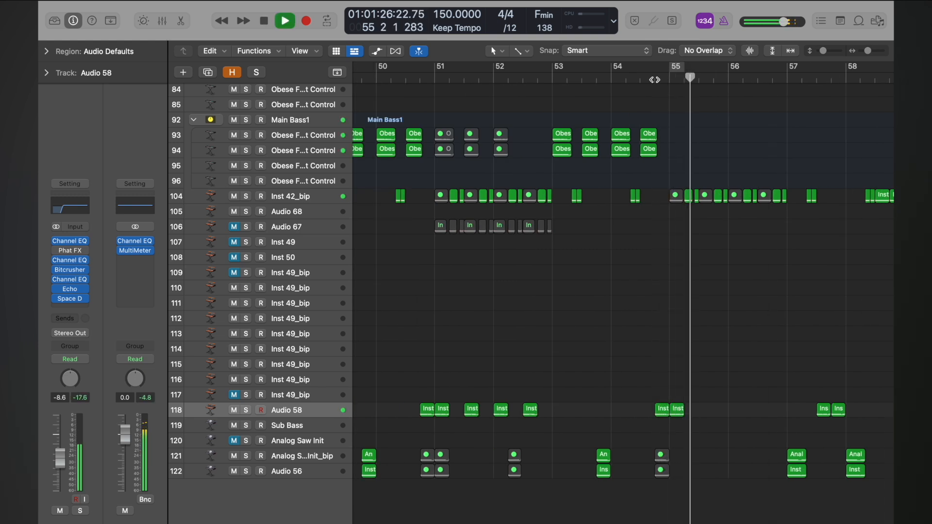
click(640, 78)
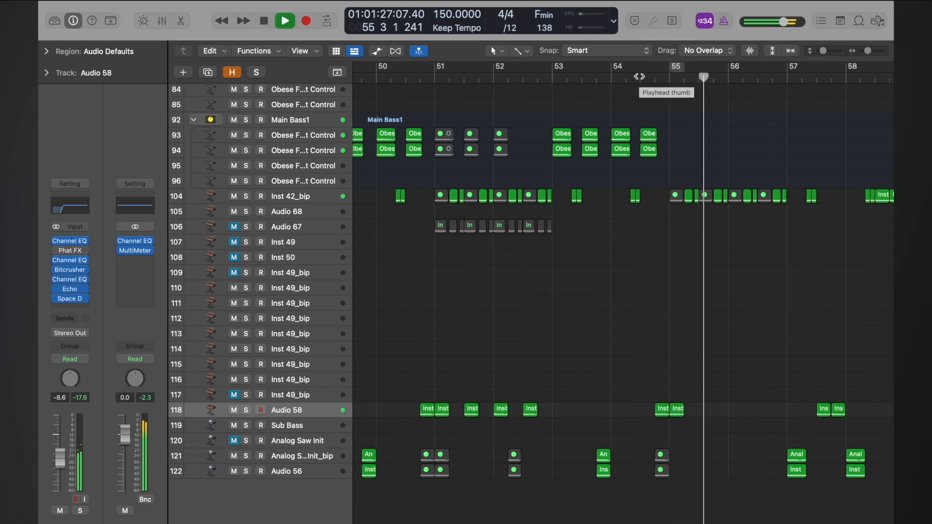
key(space)
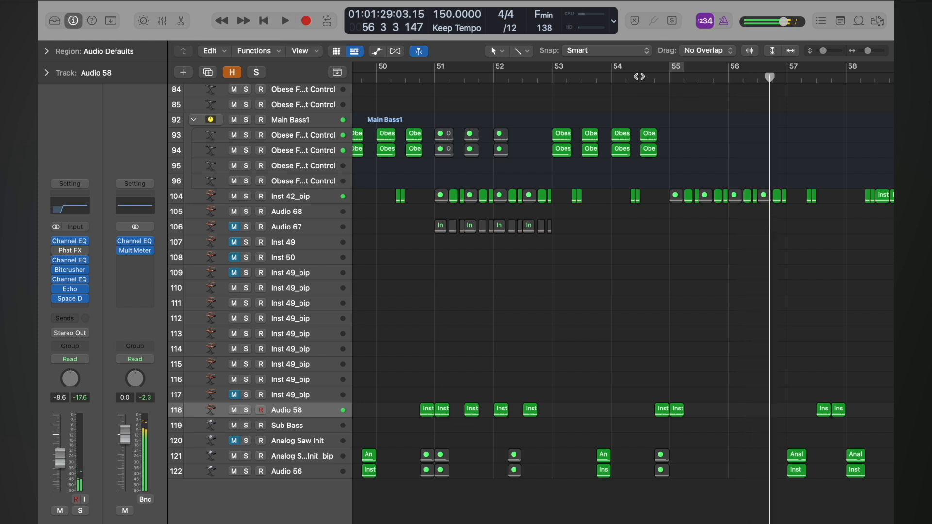
scroll(754, 153, up, 5)
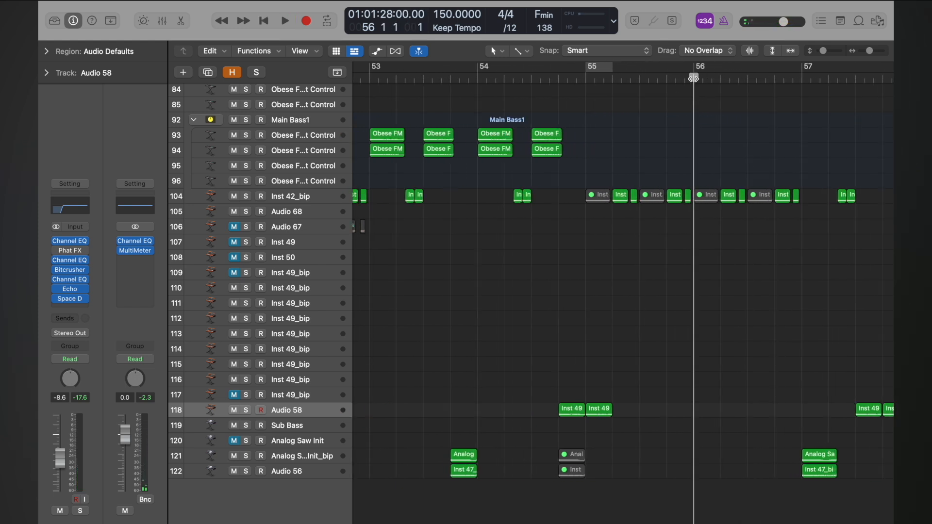
key(space)
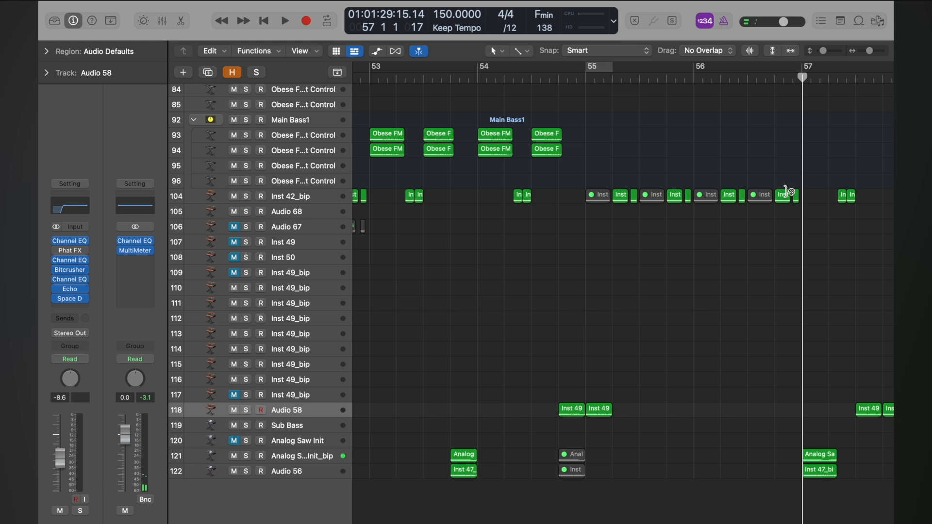
Unmute the Inst 42_bip region at position 56 3.
scroll(785, 201, up, 10)
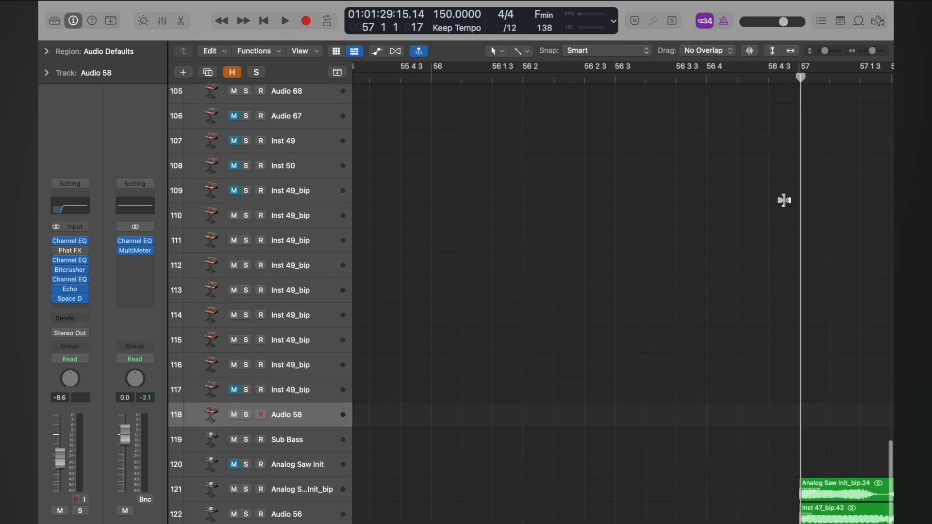
scroll(784, 200, up, 4)
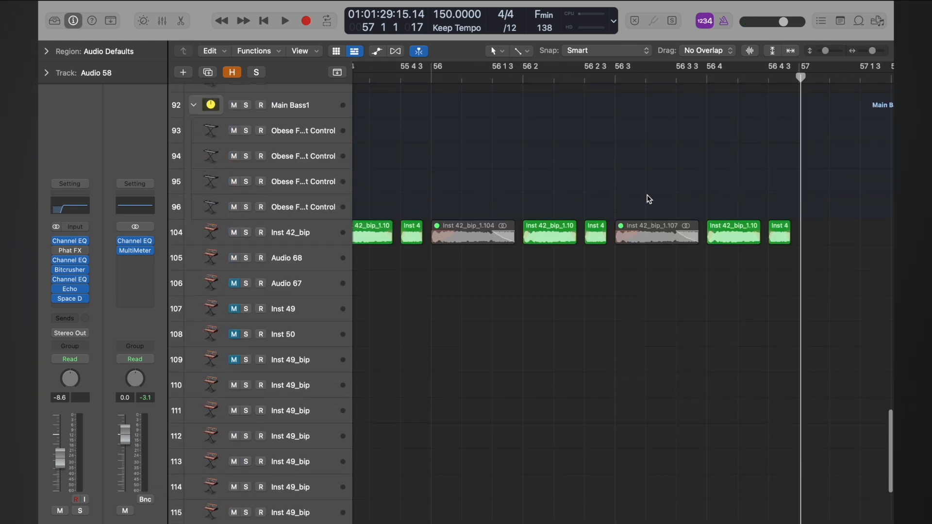
key(ctrl+m)
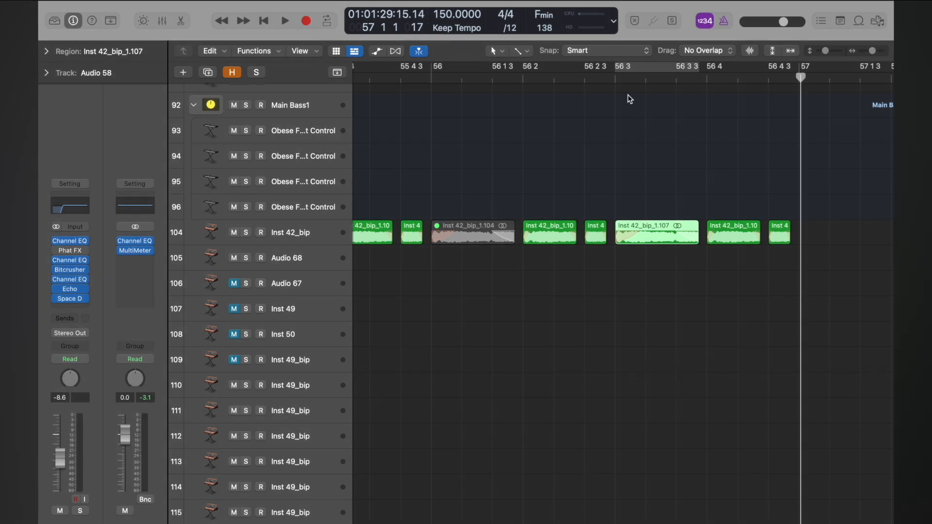
Audition the unmuted Inst 42_bip region from shortly before 56 3, and replay the passage from bar 55.
drag(615, 77, 592, 77)
key(space)
key(super+Left)
key(super+Left)
key(super+Left)
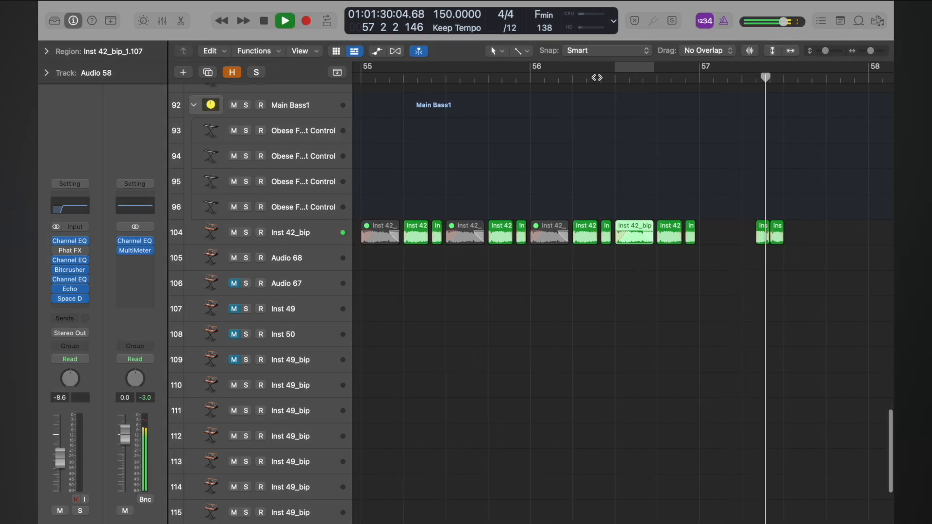
click(496, 78)
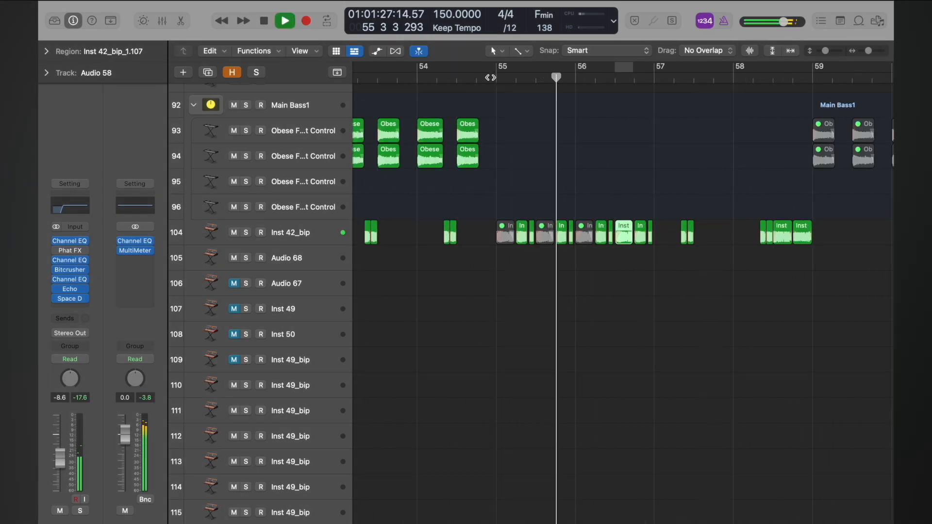
Try unmuting the Inst 42_bip region at position 55 3 and audition it from bar 55.
key(space)
click(545, 230)
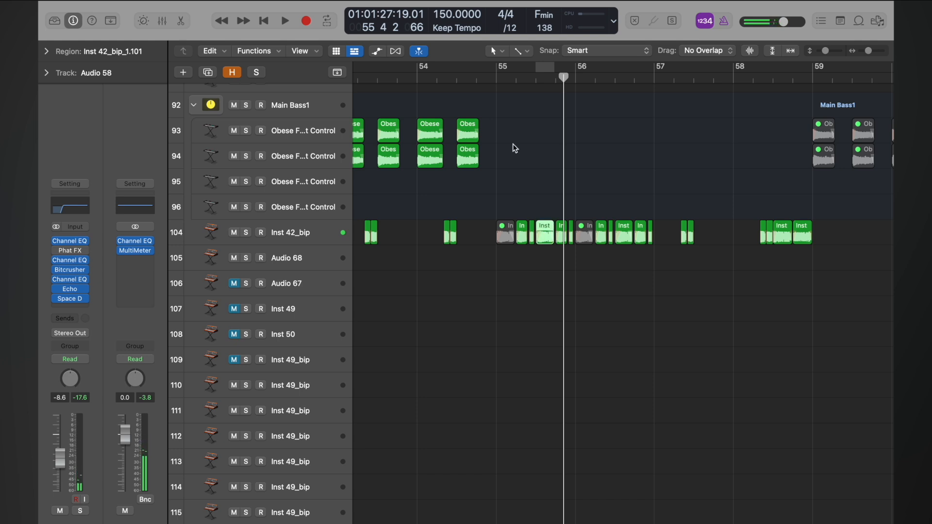
click(496, 79)
key(space)
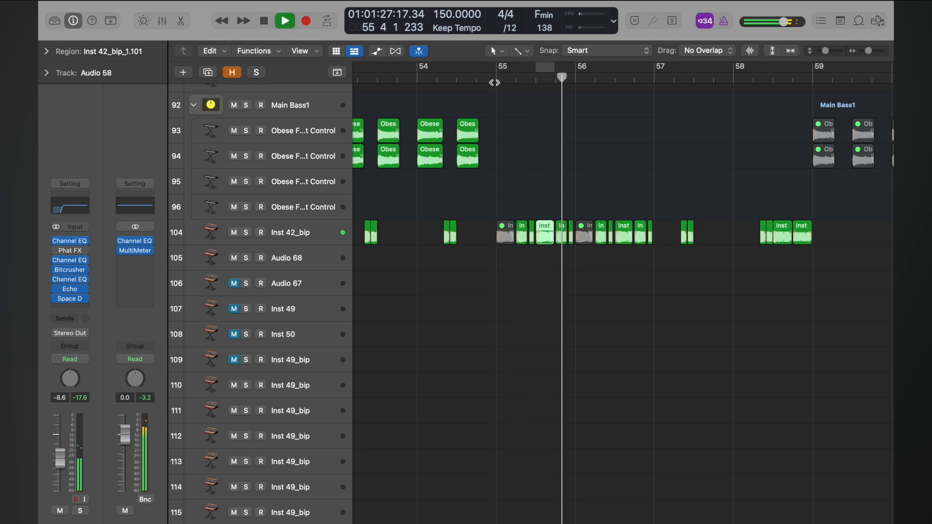
key(space)
Copy the Audio 58 region at position 51 3 to bar 56 and play back from just before bar 55.
key(super+Up)
key(super+Up)
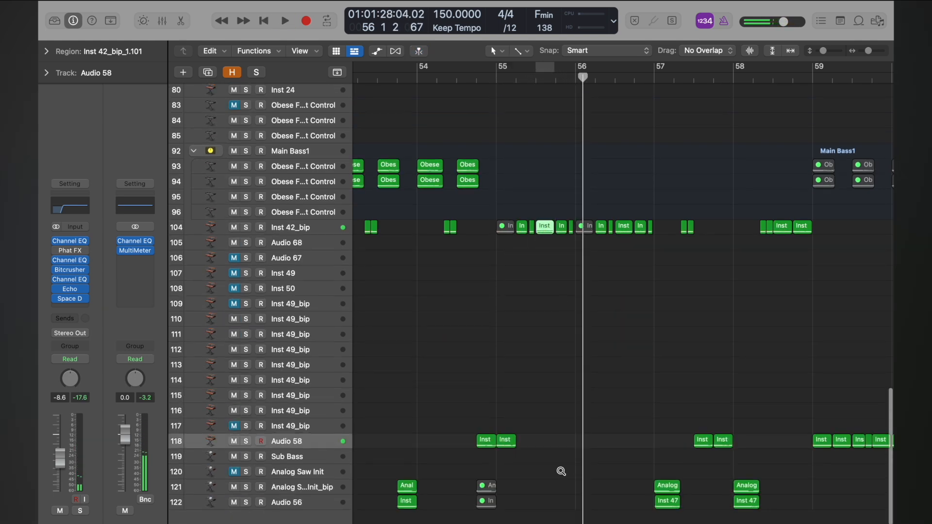
scroll(561, 471, down, 5)
drag(381, 443, 564, 442)
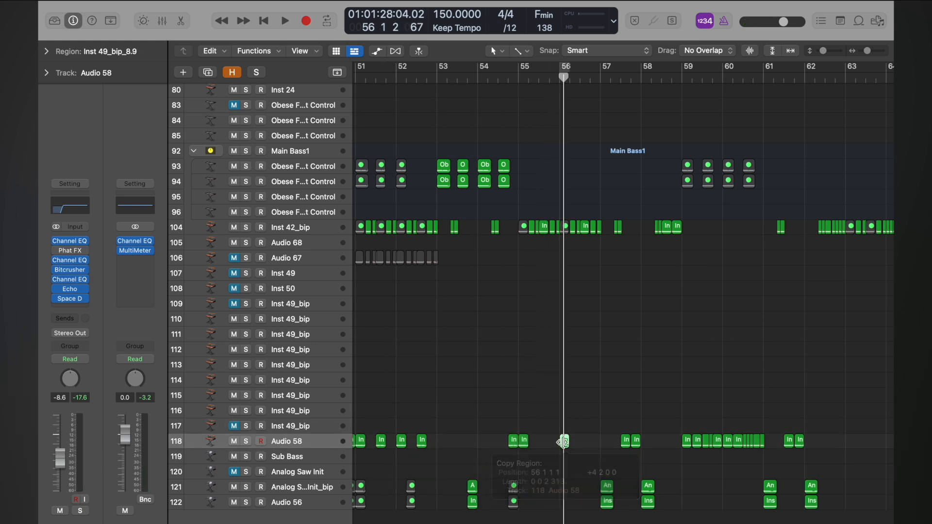
double_click(516, 79)
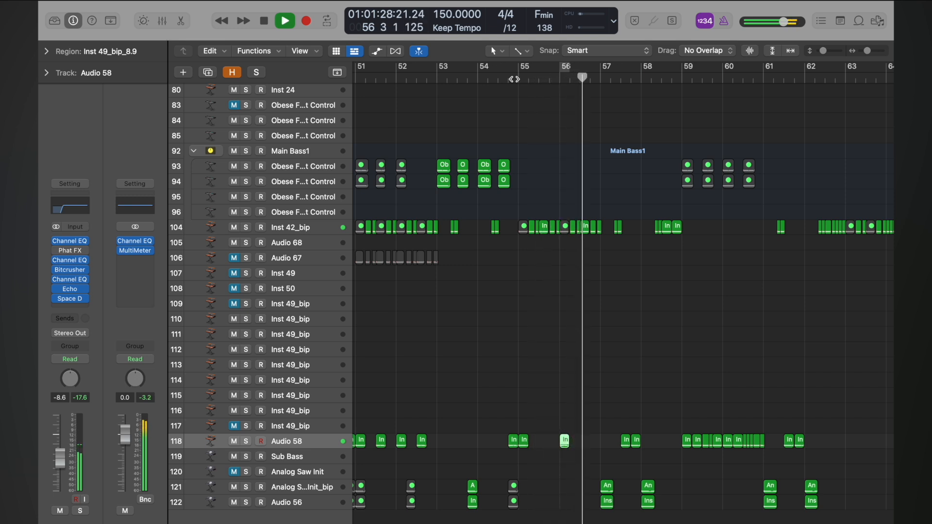
key(space)
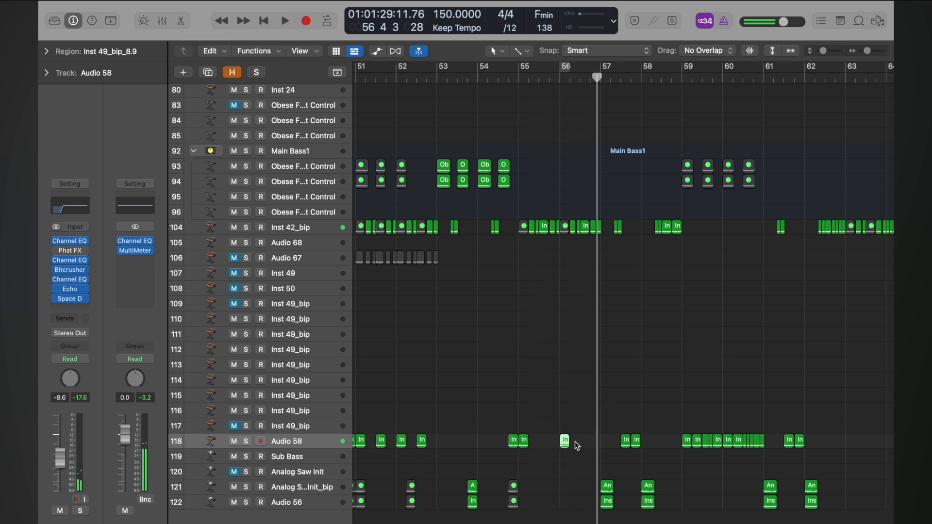
Audition the copied Audio 58 region from bar 56 and move it back to position 55 3.
scroll(594, 333, up, 5)
double_click(561, 78)
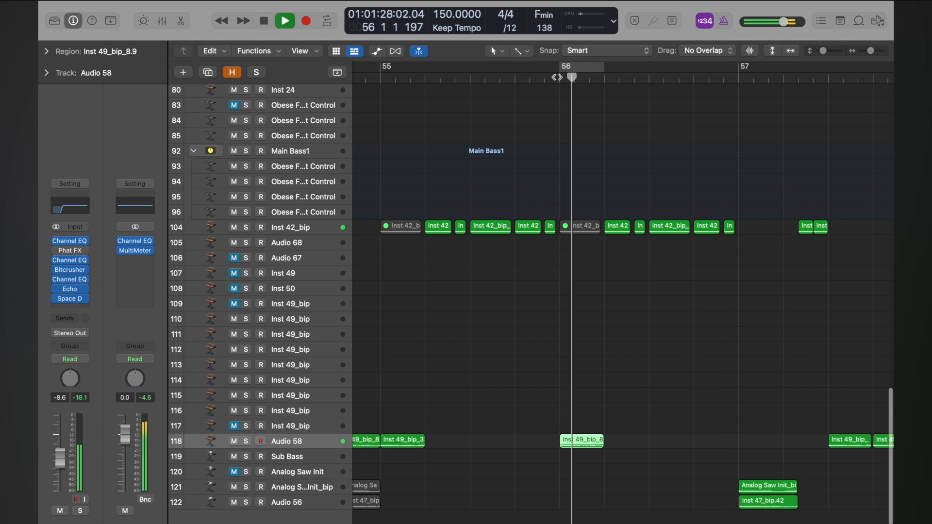
drag(579, 451, 490, 451)
Mute the Inst 42_bip region at position 55 3 and play back from bar 55.
click(488, 228)
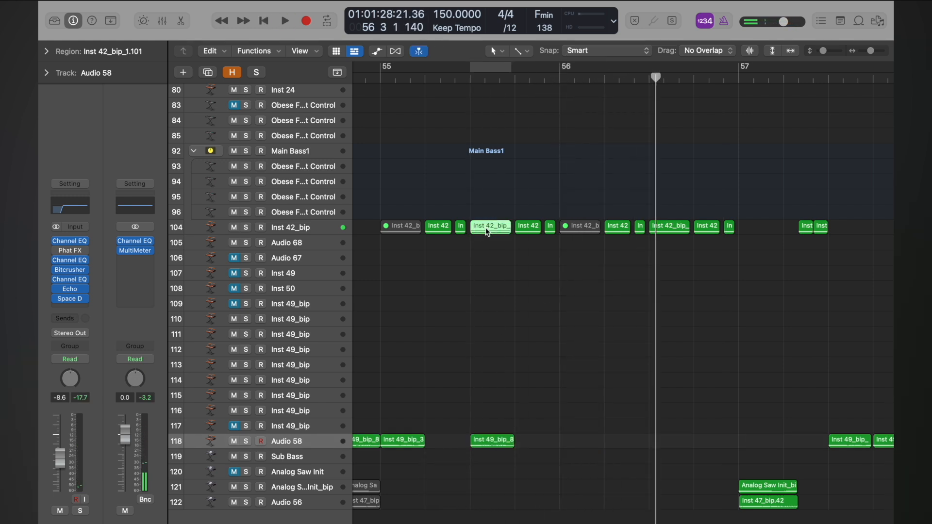
scroll(487, 230, down, 2)
click(533, 227)
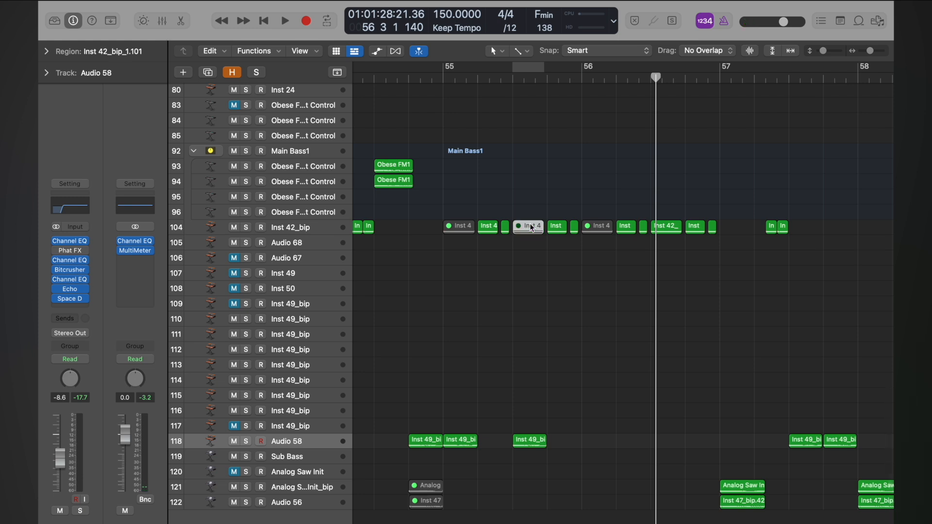
double_click(442, 78)
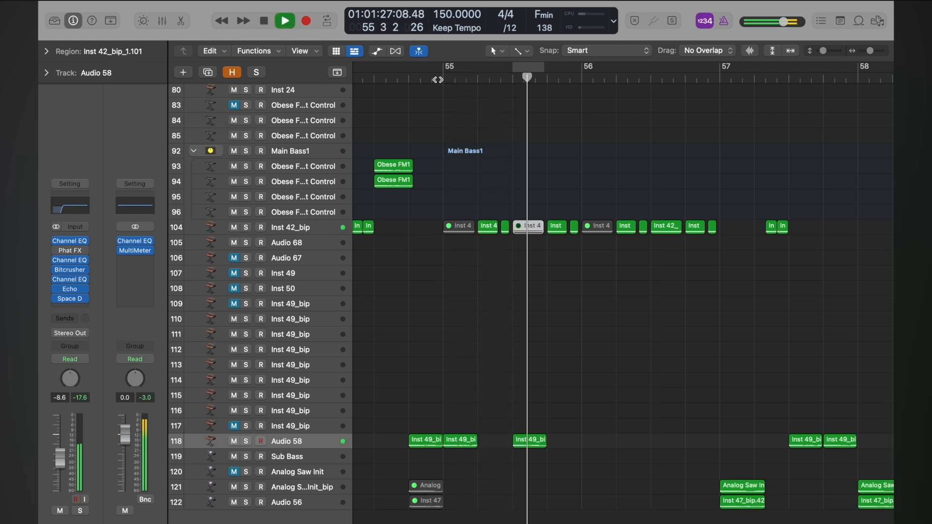
Copy the Audio 58 region at bar 55 to bar 56 and play it back.
key(space)
drag(476, 438, 604, 442)
key(space)
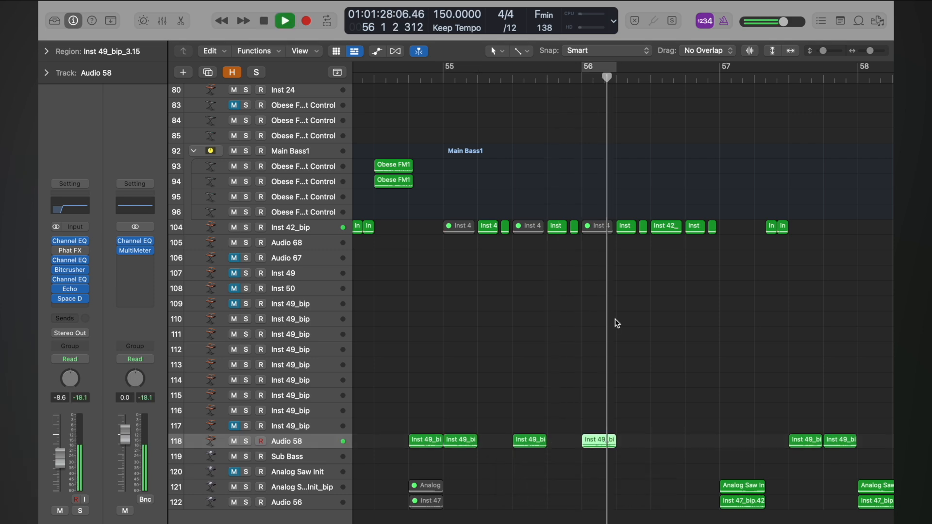
key(space)
Replay the passage from bar 56 until just past position 56 3.
scroll(616, 319, up, 3)
scroll(615, 320, up, 5)
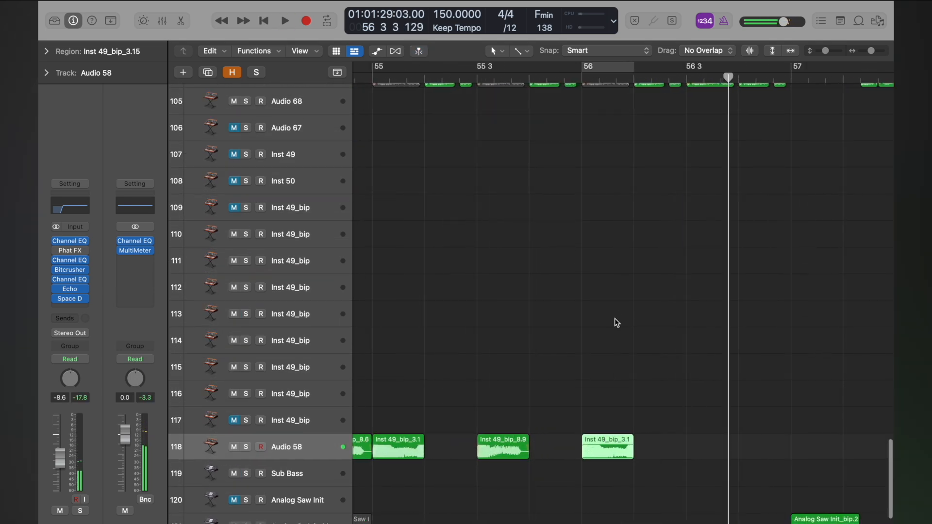
click(579, 84)
key(space)
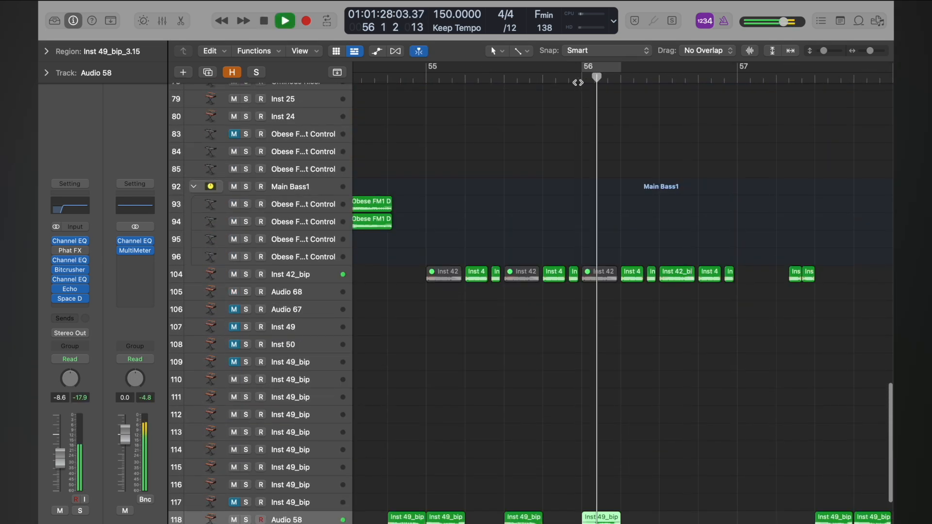
key(space)
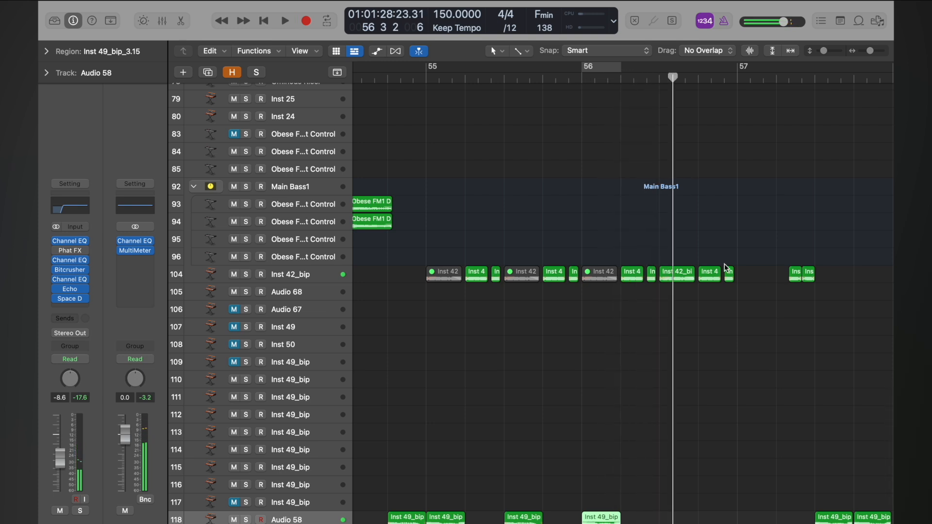
Delete the last short Inst 42_bip region in bar 56 and extend the 56 3 and 56 4 regions to 56 4 and 57.
scroll(704, 286, up, 5)
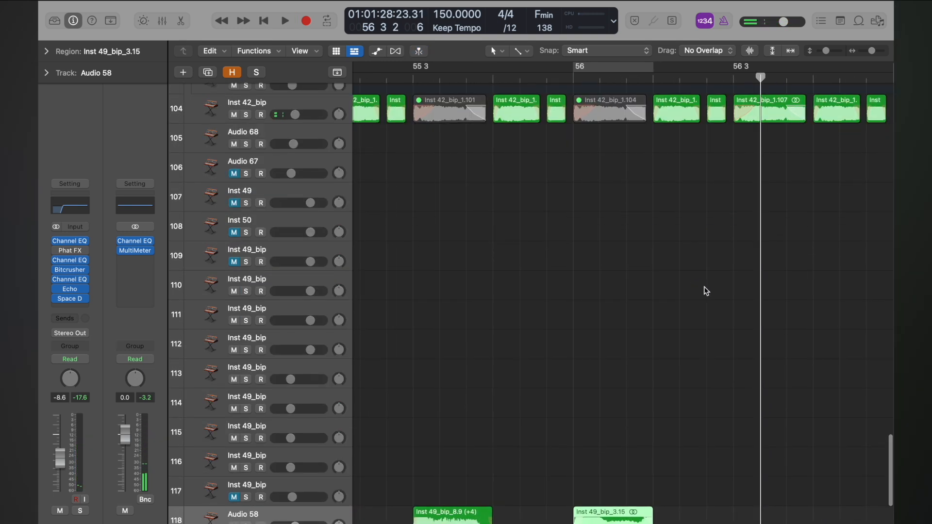
click(668, 315)
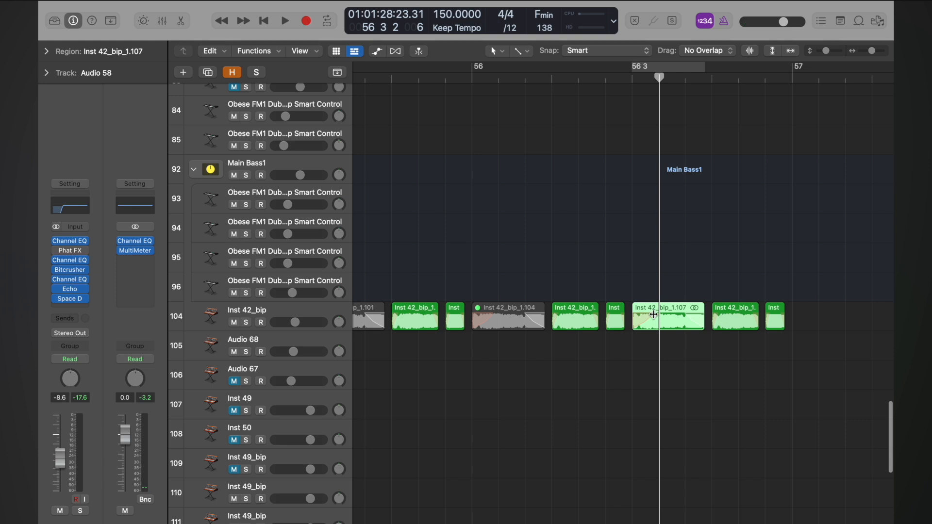
mouse_move(659, 82)
mouse_down()
mouse_move(680, 72)
mouse_move(660, 67)
mouse_up()
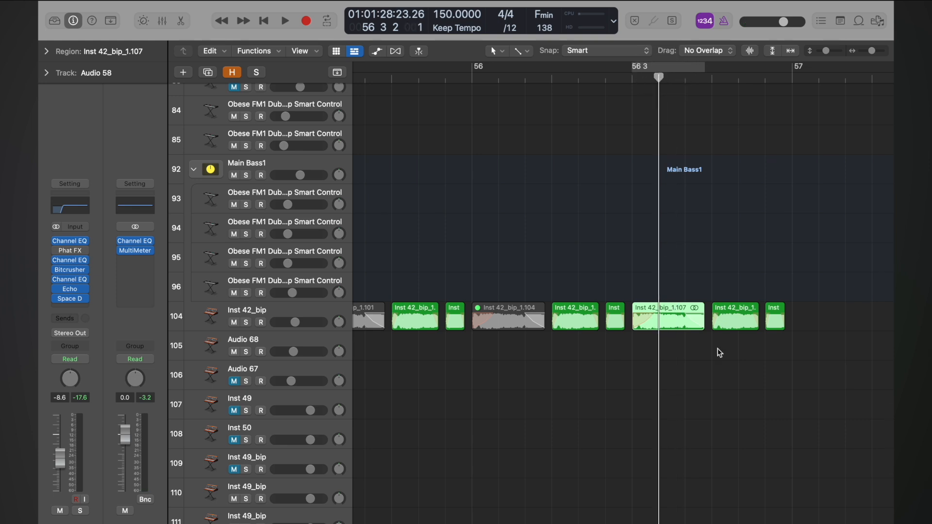
scroll(720, 353, up, 3)
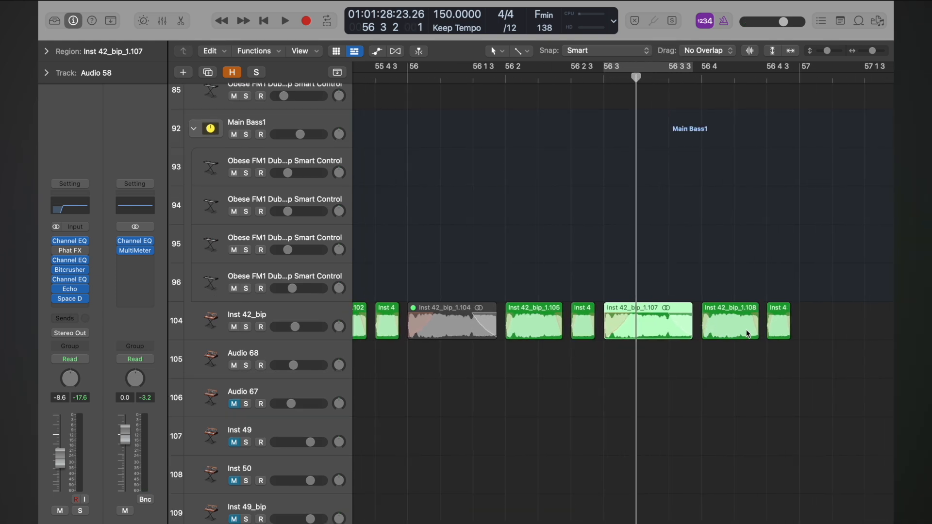
drag(744, 293, 798, 334)
click(775, 320)
key(Delete)
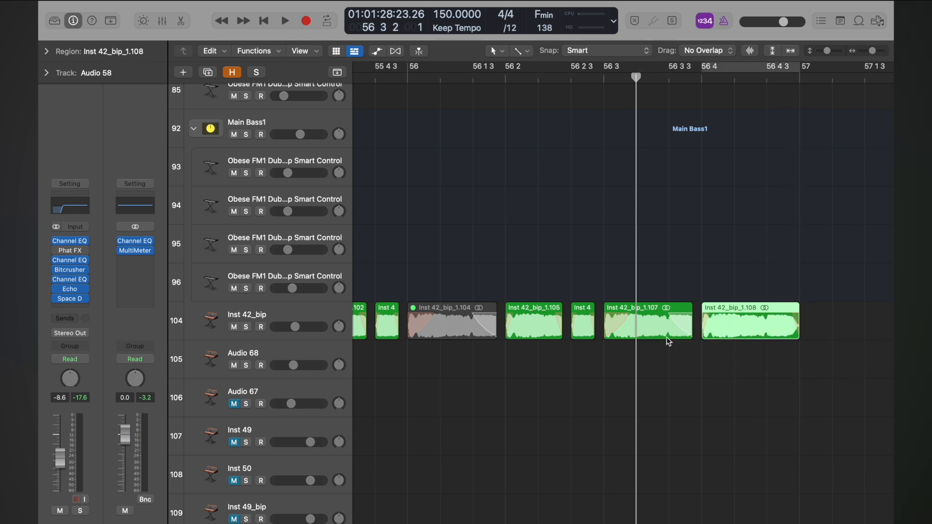
drag(690, 333, 701, 326)
click(757, 289)
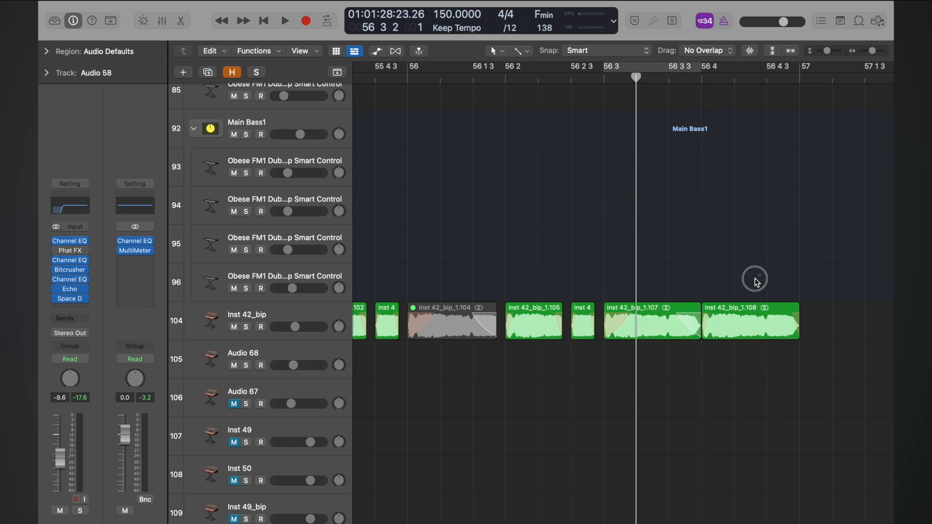
Remove all fades from the two Inst 42_bip regions at 56 3 and 56 4.
drag(754, 276, 613, 330)
right_click(612, 319)
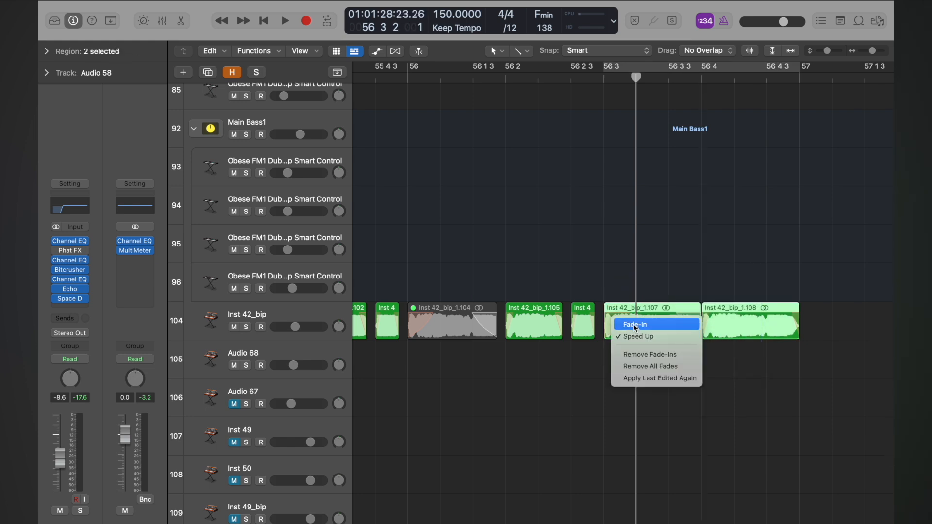
click(661, 368)
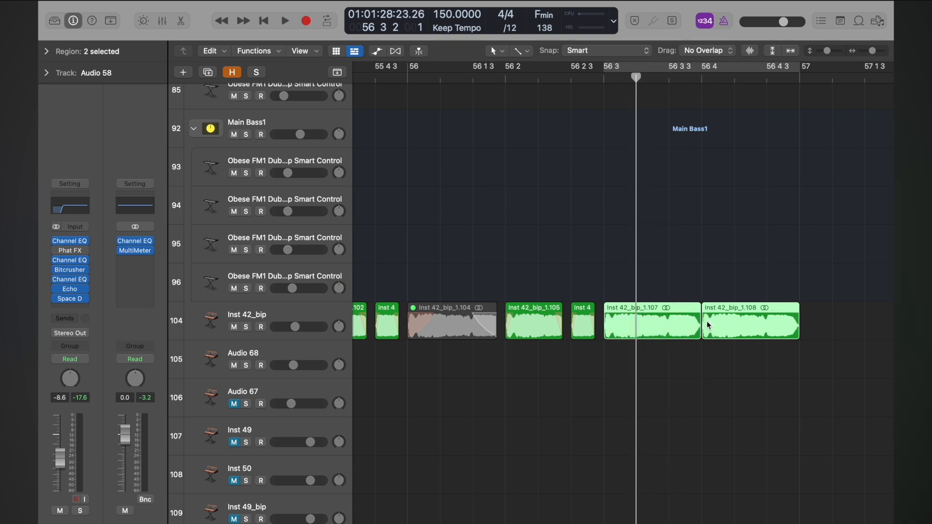
Split the two Inst 42_bip regions between 56 3 and 57 into six equal slices on the 1/12 grid.
drag(635, 78, 767, 78)
key(super+t)
key(super+t)
key(super+t)
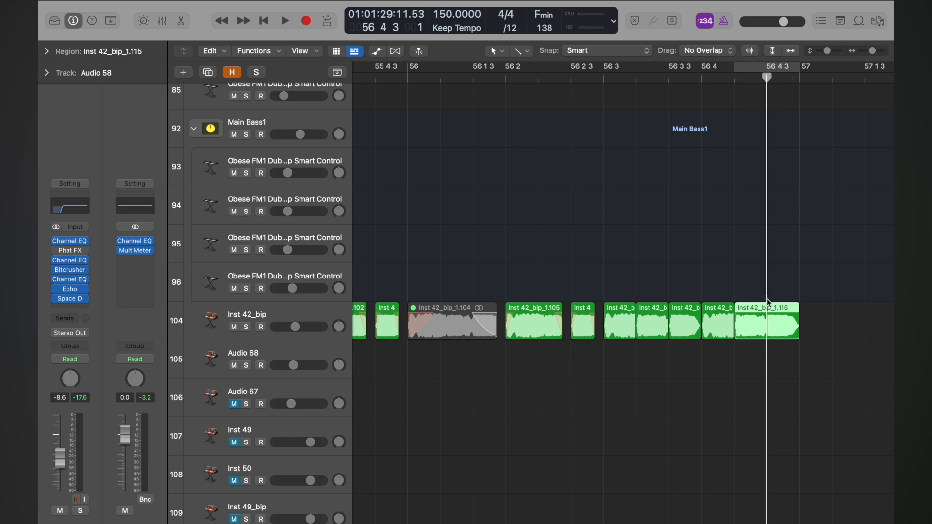
key(super+t)
drag(812, 319, 638, 326)
click(819, 313)
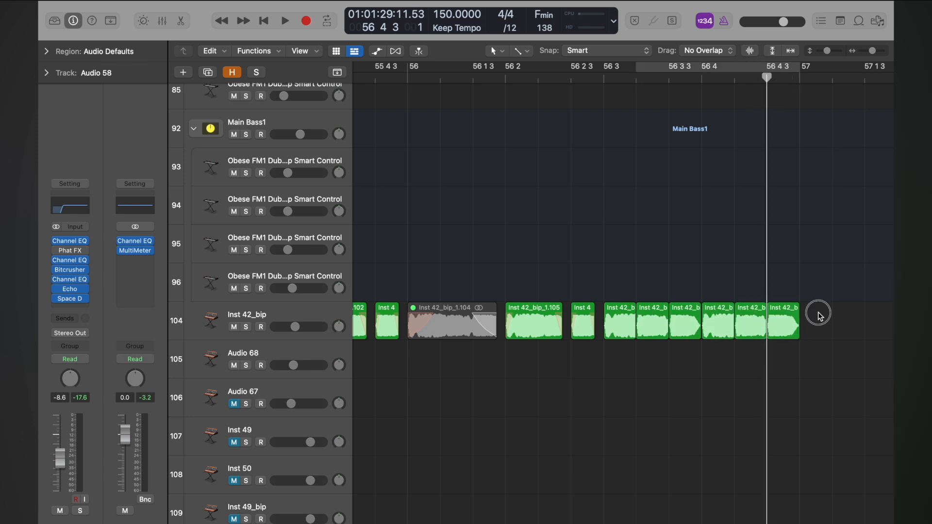
Select all six Inst 42_bip slices from 56 3 to 57 and trim their ends slightly to leave small gaps.
drag(819, 313, 622, 327)
key(super+Right)
key(super+Right)
key(super+Down)
key(super+Down)
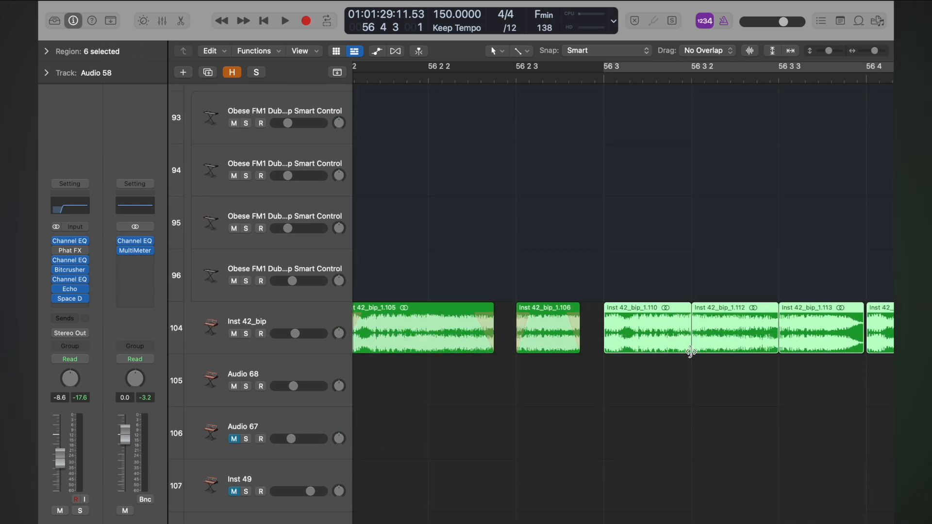
drag(688, 350, 681, 350)
key(super+Left)
key(super+Left)
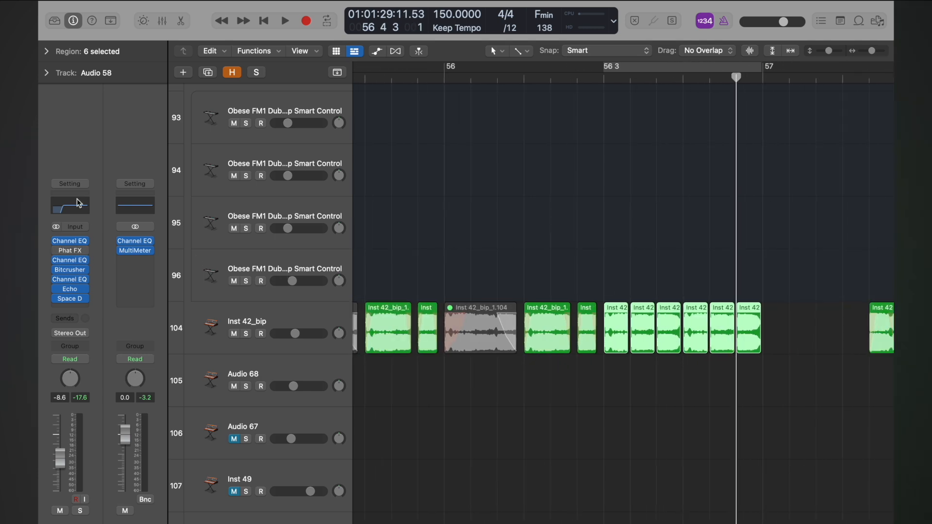
Apply a Speed Up of 25 and a Slow Down of 25 to the six selected Inst 42_bip slices.
click(47, 52)
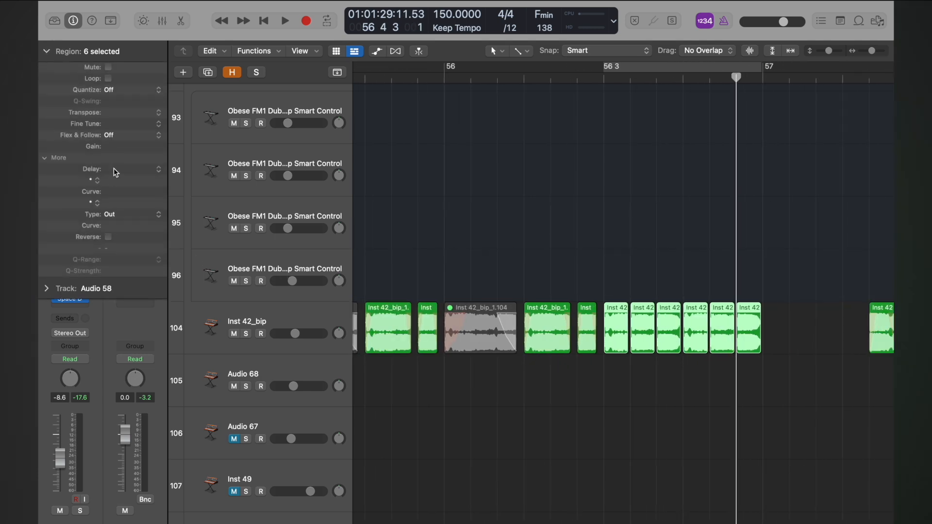
click(99, 181)
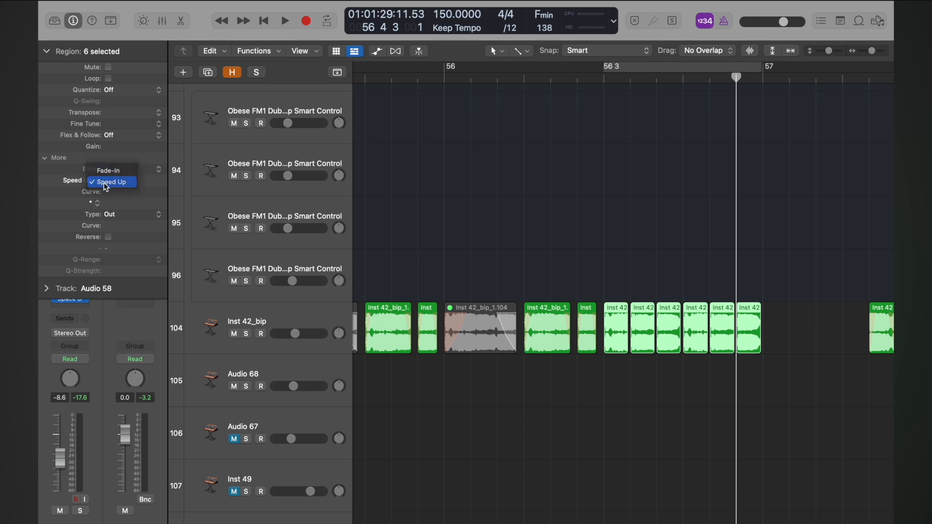
click(105, 183)
click(92, 205)
click(102, 218)
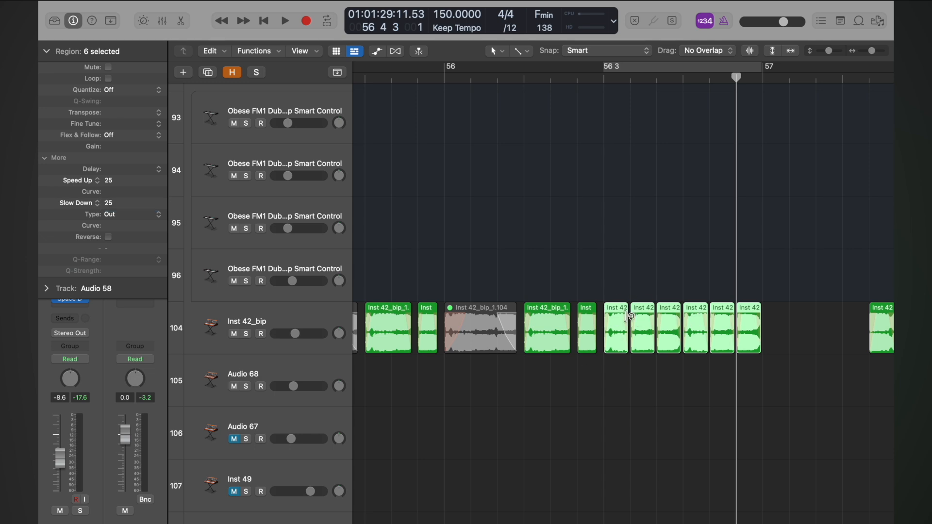
Play back the six Inst 42_bip slices twice from position 56 3.
click(604, 76)
key(space)
key(space)
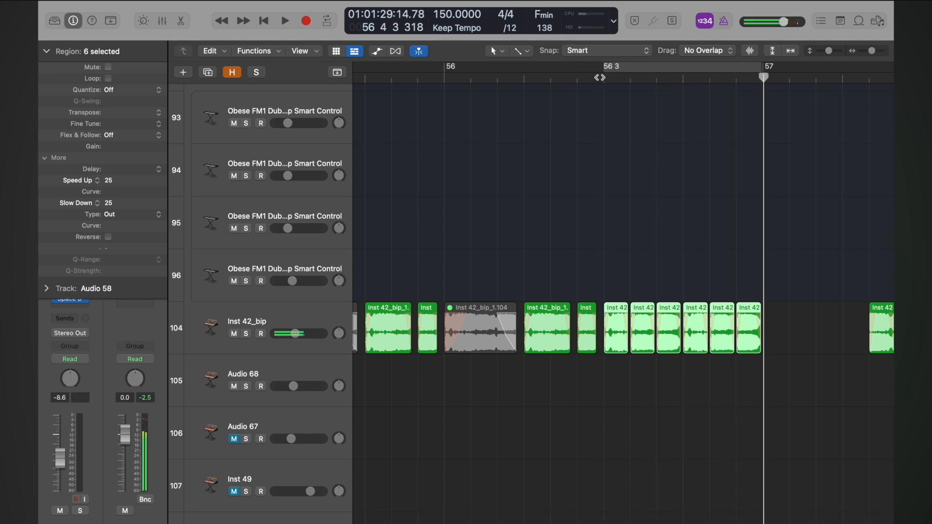
scroll(636, 218, down, 5)
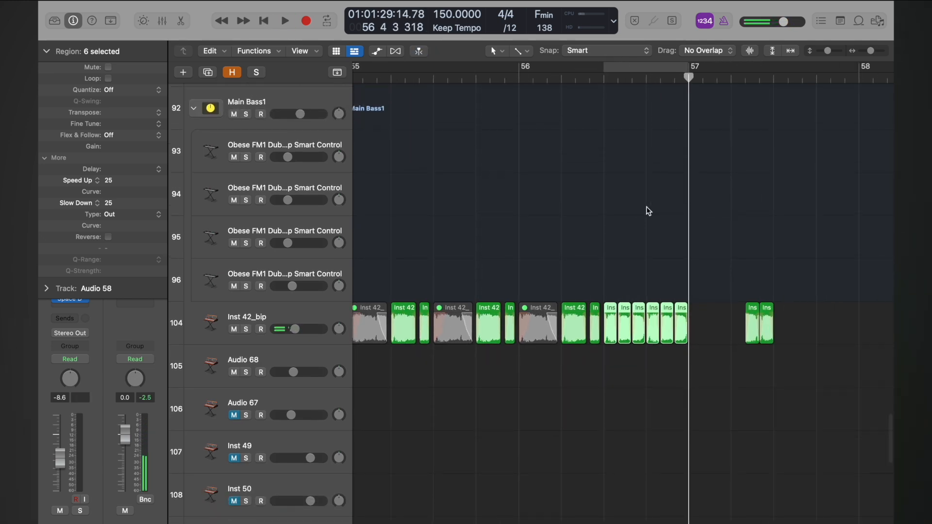
click(604, 78)
key(space)
key(space)
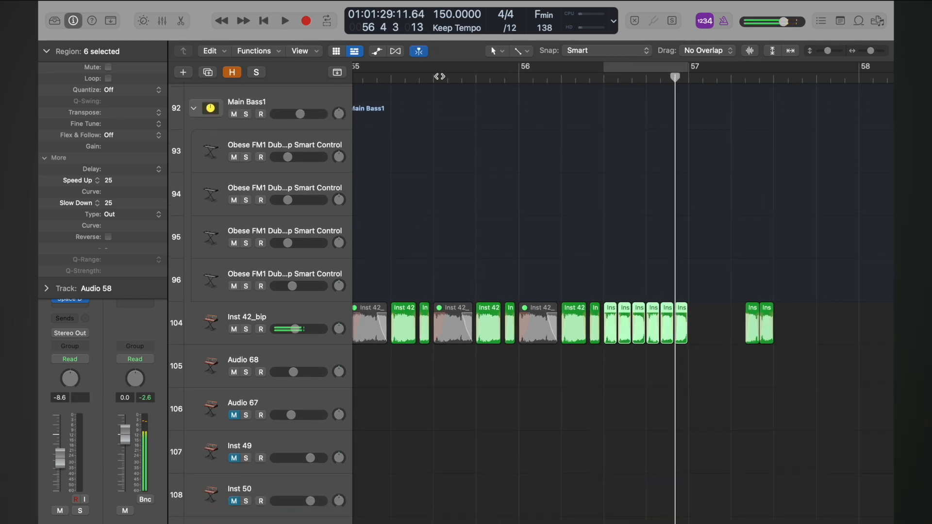
Audition the new slices in context, playing from early in bar 55 and again from bar 54 until past bar 57.
click(399, 78)
key(space)
scroll(406, 81, down, 5)
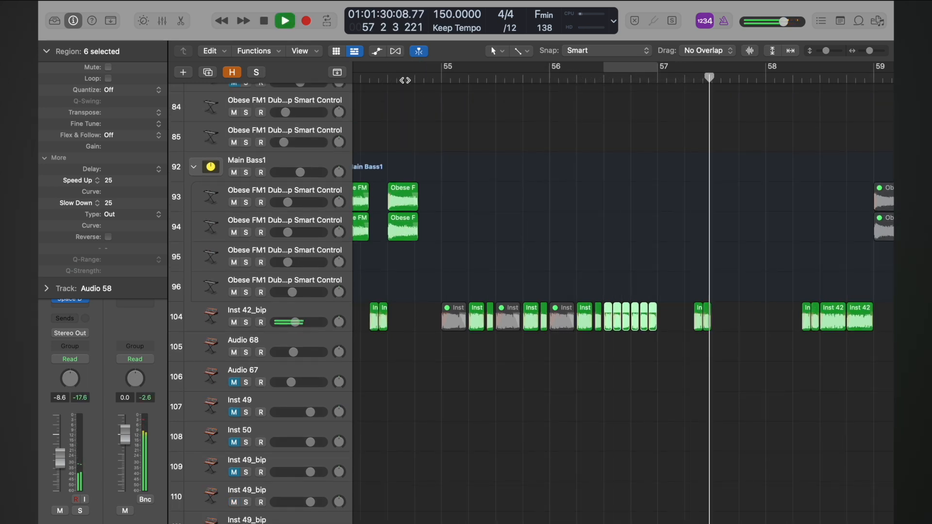
scroll(404, 80, down, 2)
scroll(405, 80, down, 2)
click(487, 77)
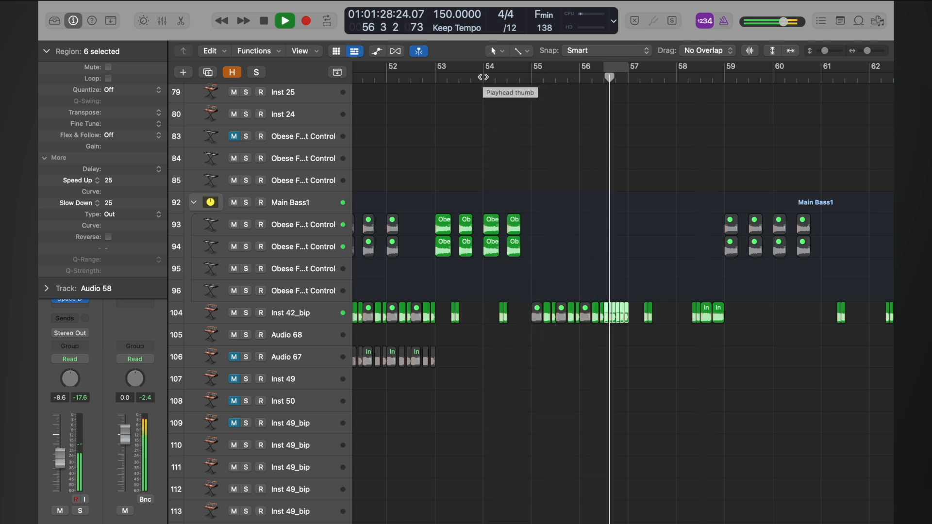
key(space)
Try transposing the second and third Inst 42_bip slices after position 56 3.
scroll(594, 132, up, 3)
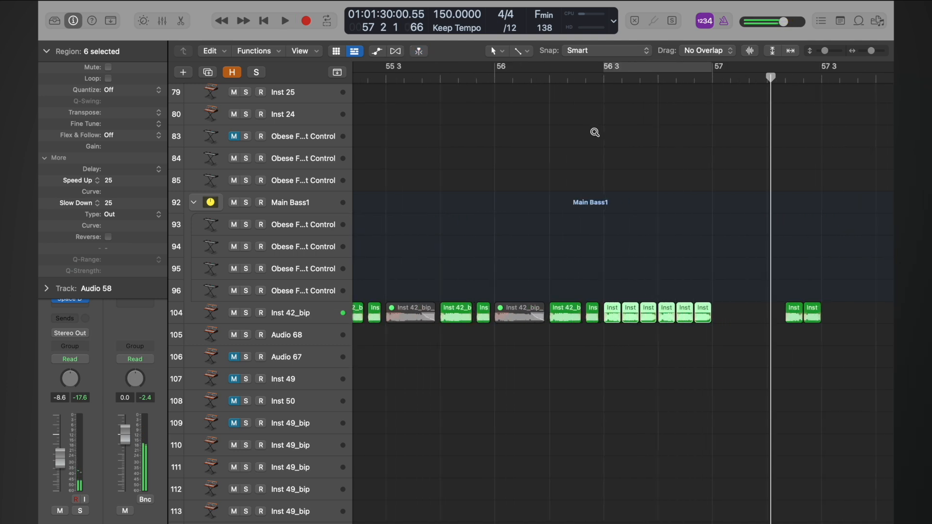
scroll(594, 132, up, 3)
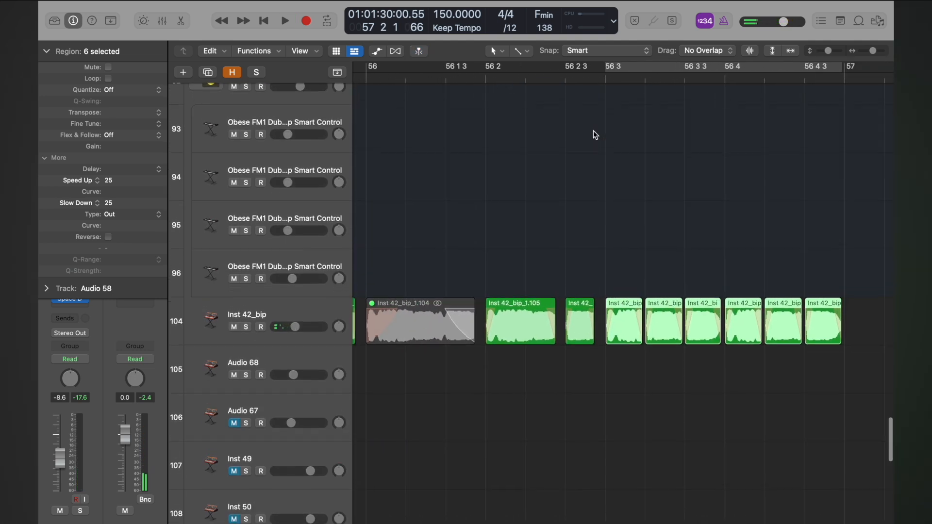
scroll(617, 243, down, 1)
click(645, 357)
click(637, 323)
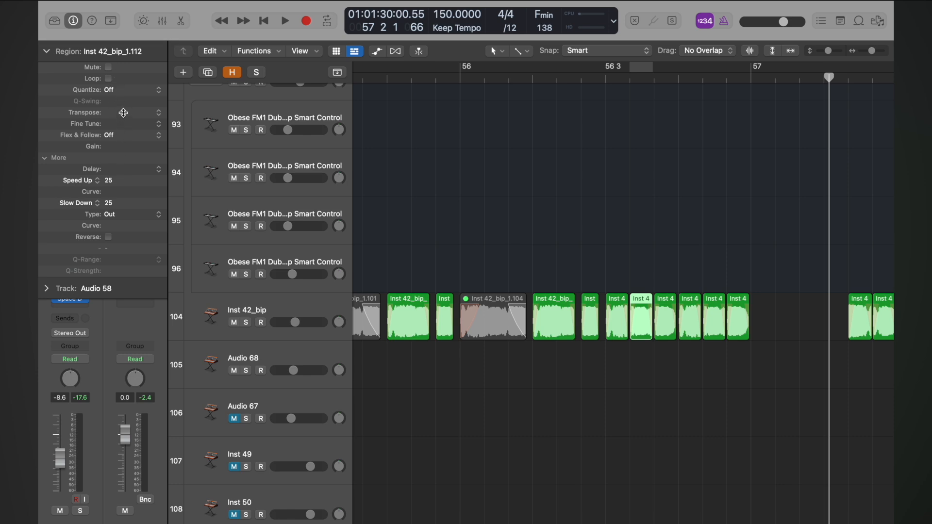
click(662, 314)
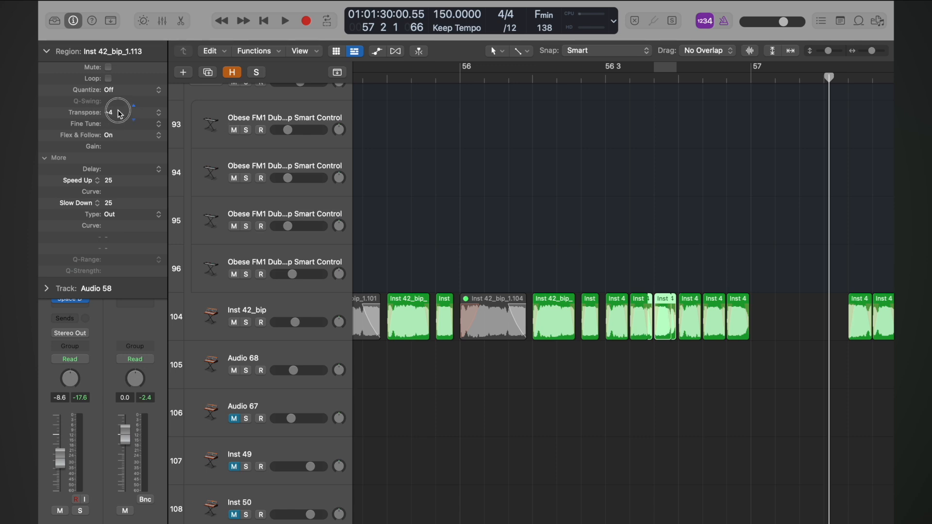
Play back the transposed slices from the middle of the passage between 56 and 56 3 to the end of bar 56.
click(524, 172)
scroll(526, 173, up, 5)
scroll(526, 172, down, 4)
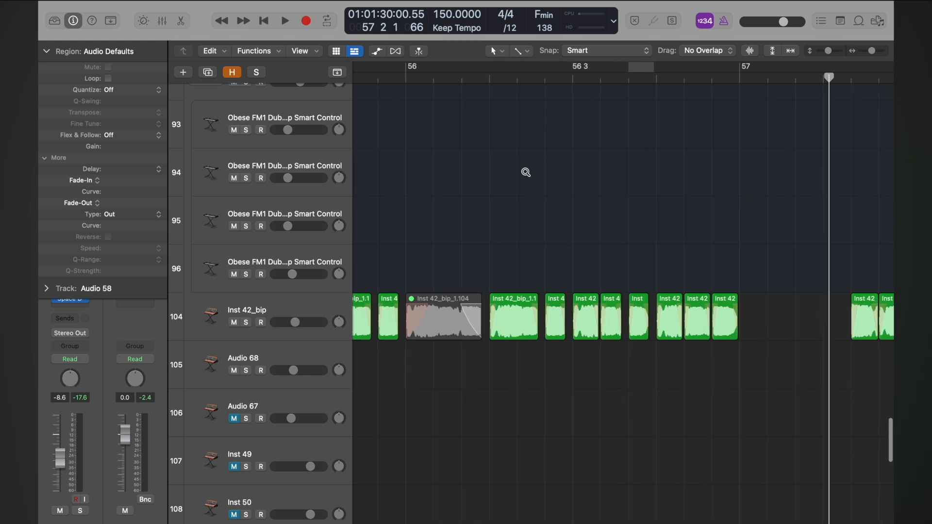
click(506, 77)
key(space)
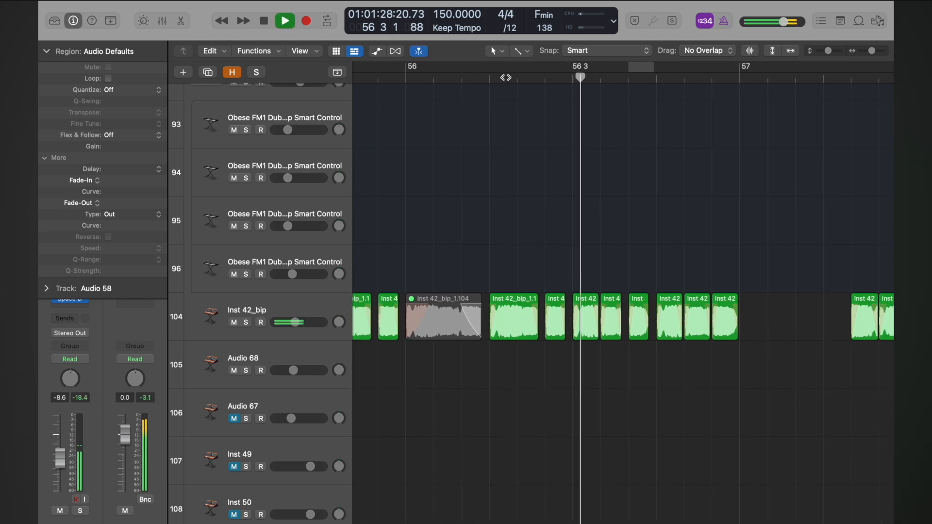
key(space)
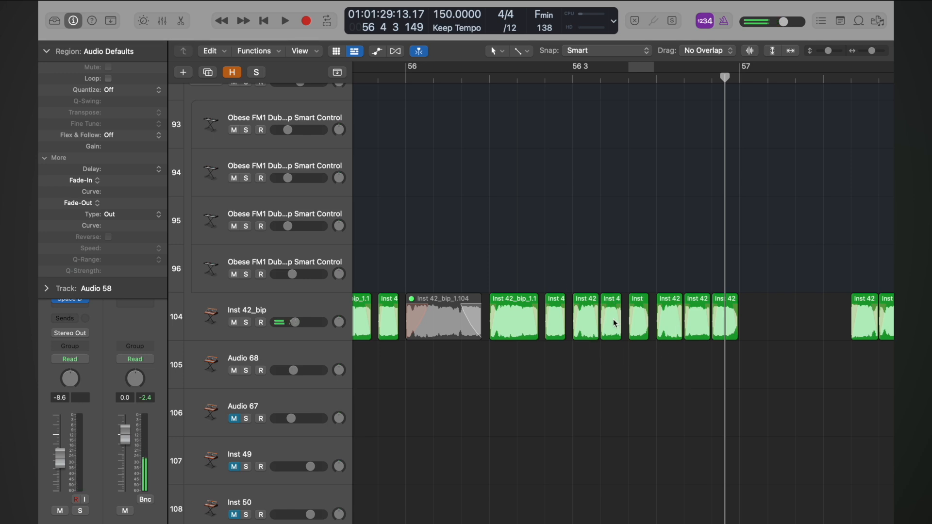
Undo the transposition of the Inst 42_bip slices and extend the second slice back to its full length.
key(super+z)
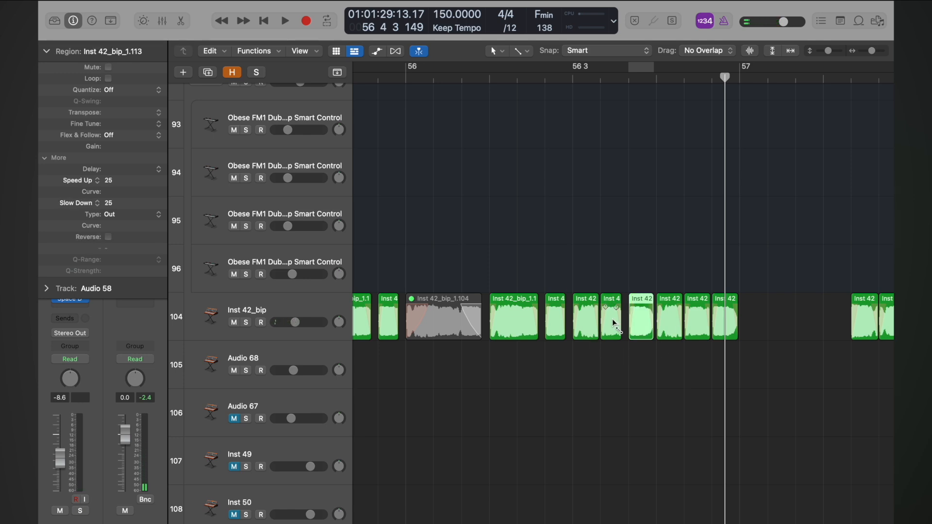
drag(618, 323, 632, 332)
Play back the Audio 58 slices from bar 59 to bar 60.
scroll(631, 331, down, 10)
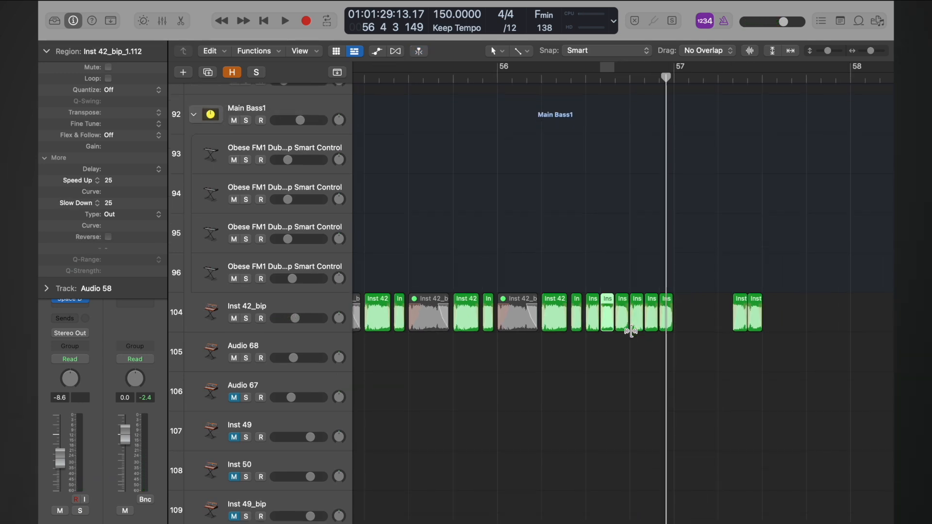
scroll(631, 333, down, 8)
scroll(631, 333, down, 2)
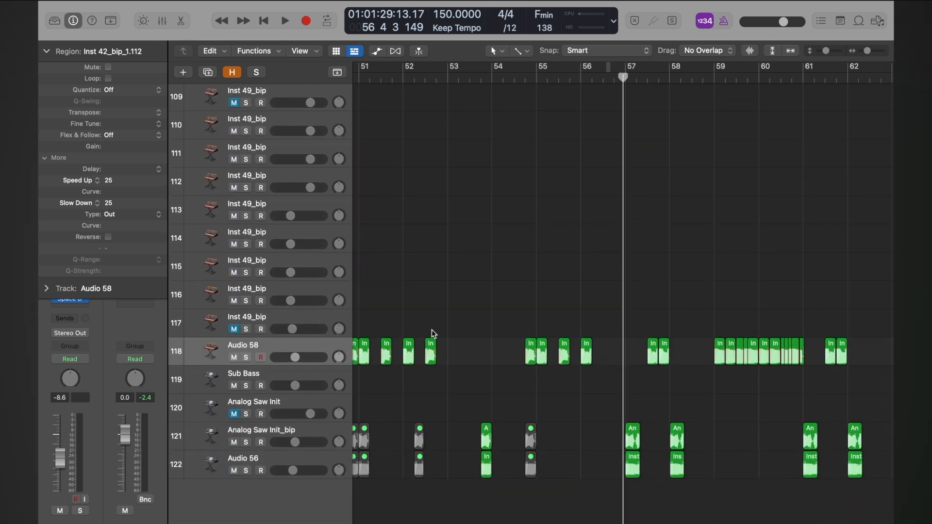
scroll(640, 333, right, 2)
double_click(685, 82)
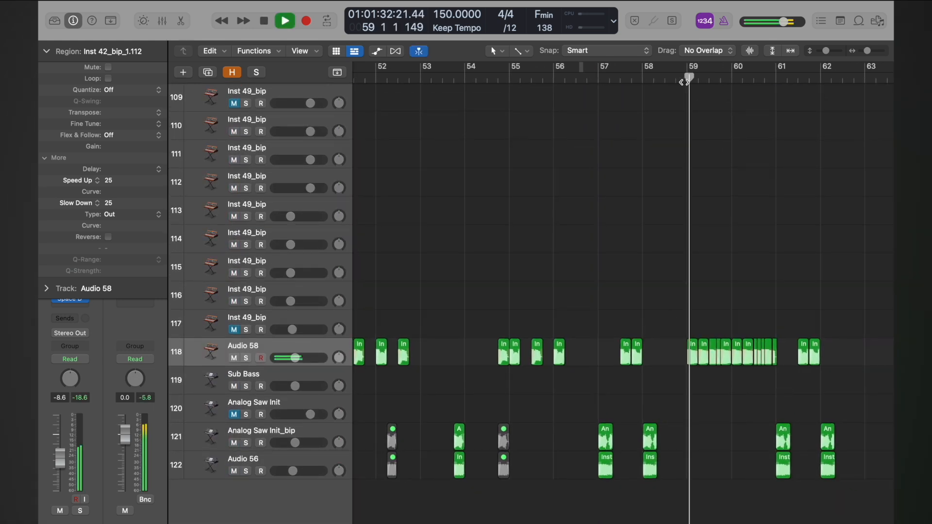
key(space)
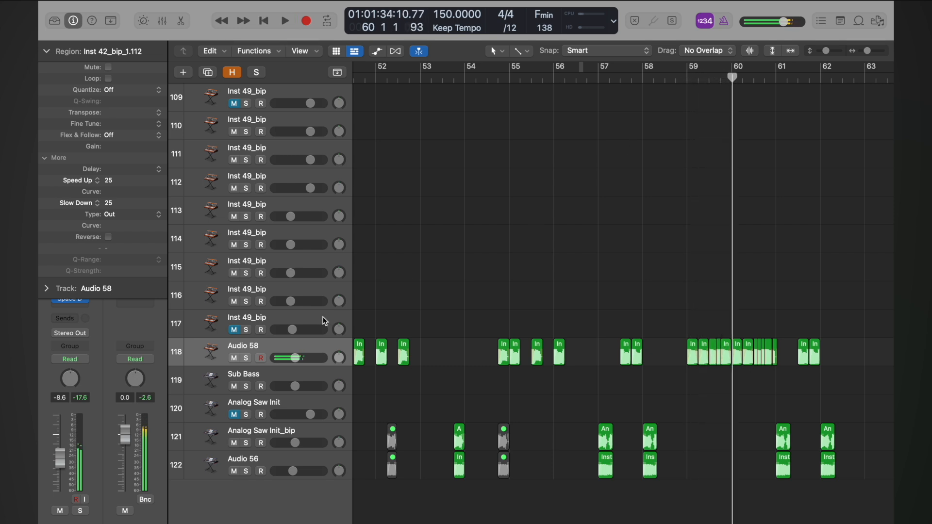
Show the Flex view on the tracks and examine the Audio 58 regions between bars 55 and 62.
click(396, 51)
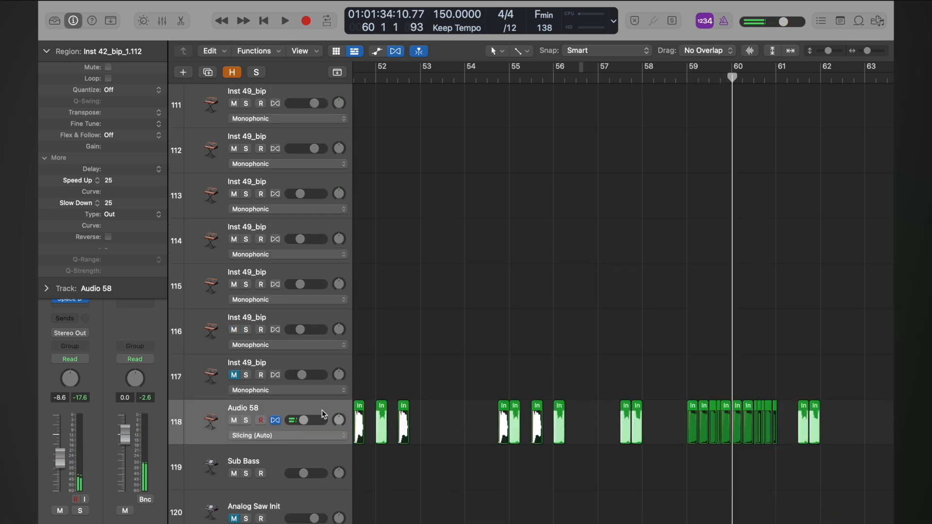
scroll(638, 387, up, 6)
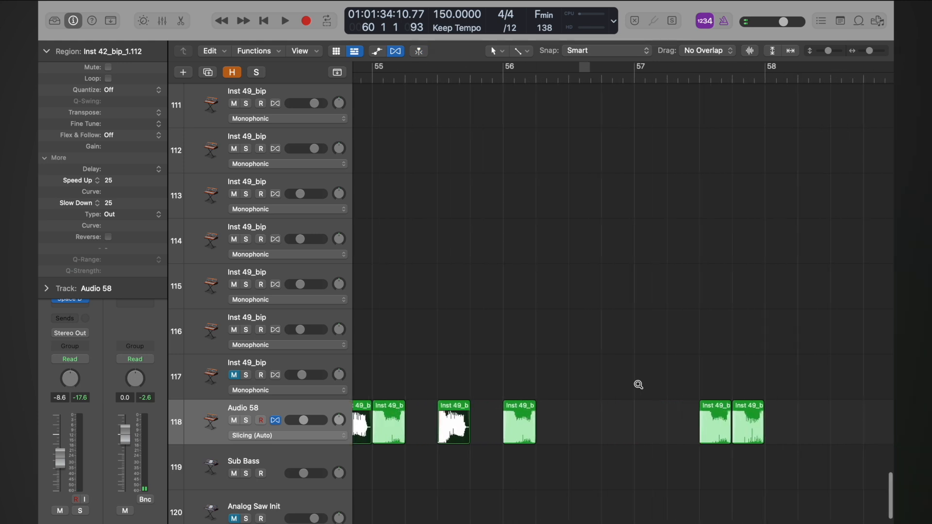
scroll(638, 387, down, 3)
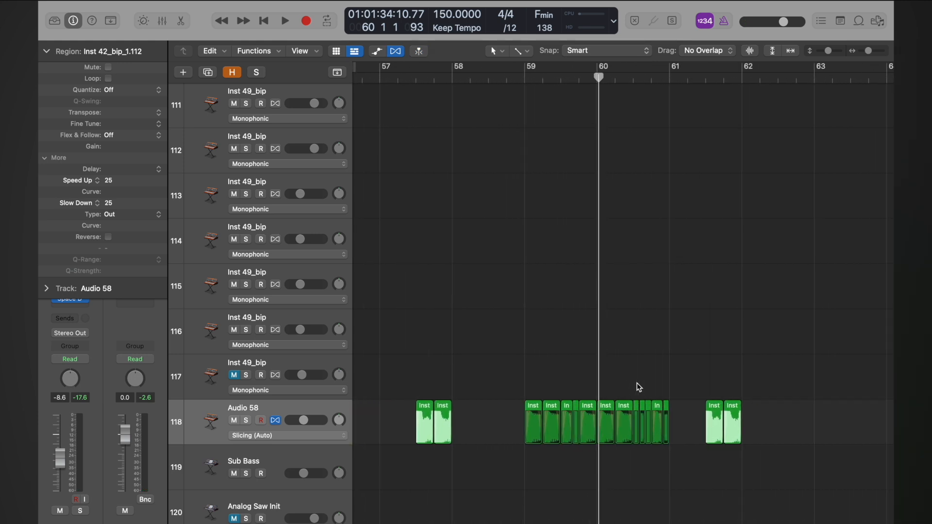
Select the Inst 42_bip track and examine its regions in Flex view between bars 55 and 63.
scroll(327, 432, up, 5)
scroll(328, 432, down, 4)
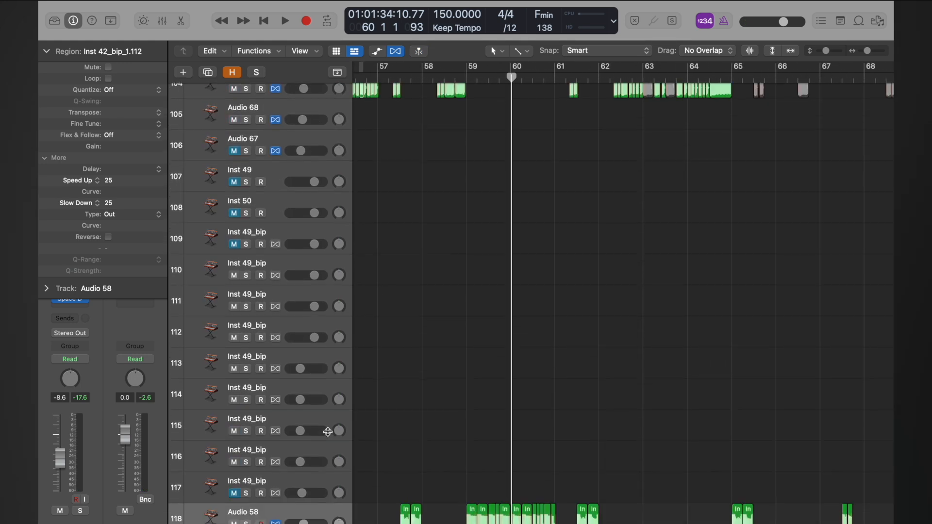
scroll(363, 298, up, 3)
click(318, 230)
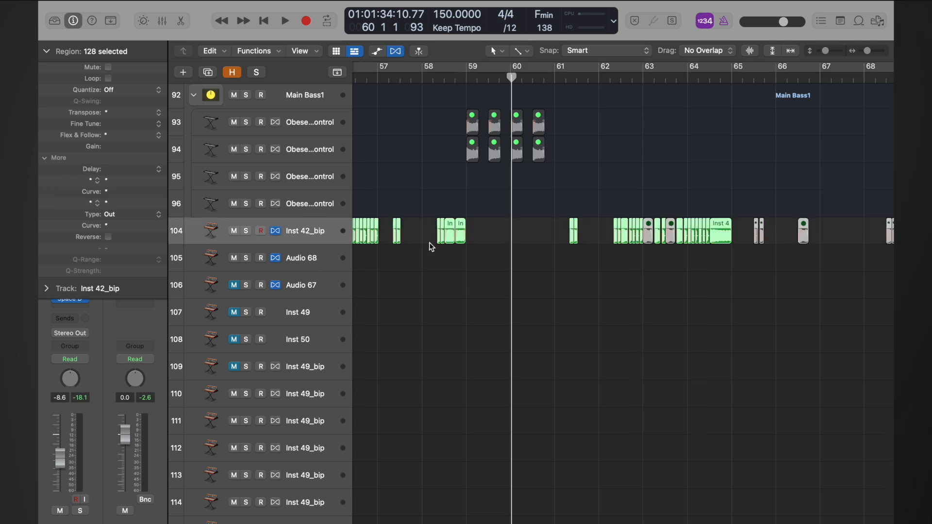
key(super+Down)
key(super+Down)
key(super+Down)
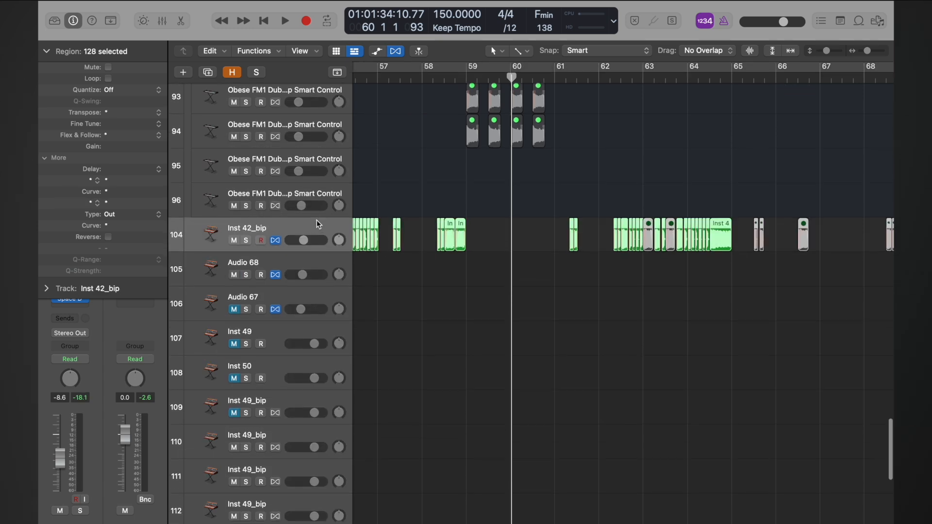
key(super+Right)
key(super+Right)
key(super+Right)
key(super+Down)
key(super+Down)
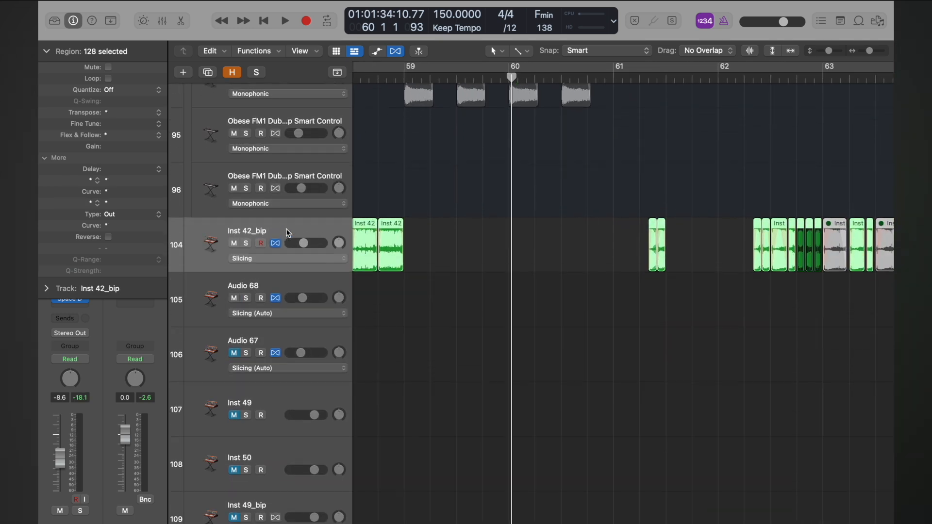
scroll(389, 271, left, 1)
key(super+Left)
key(super+Left)
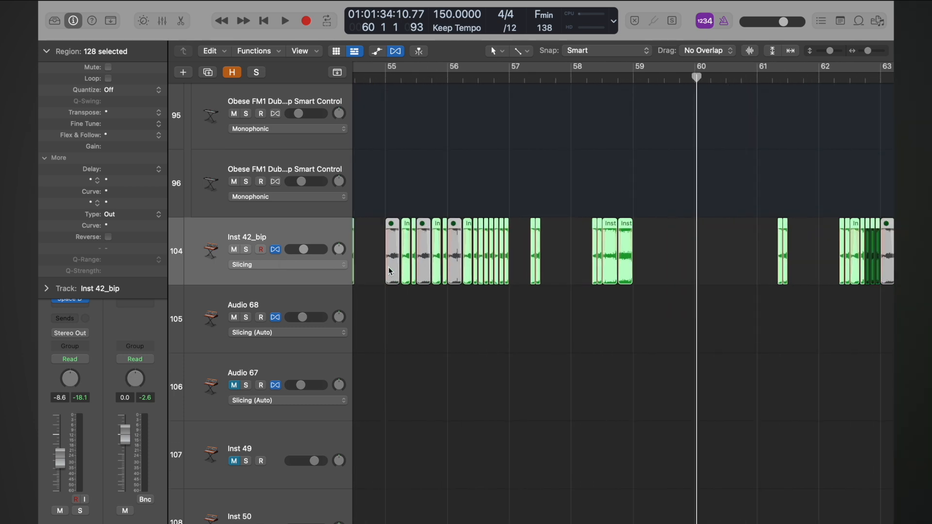
Play back the arrangement from bar 58 into bar 59.
key(super+Up)
click(573, 77)
key(space)
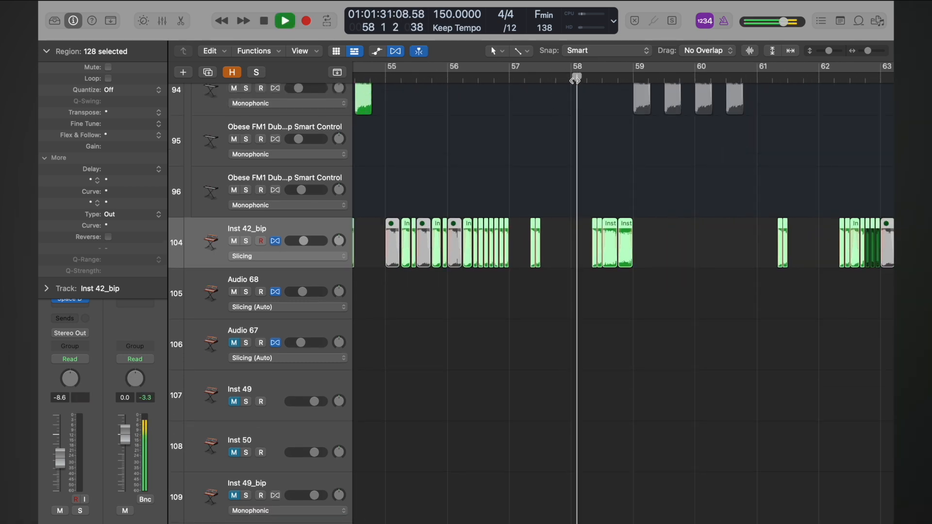
key(super+Left)
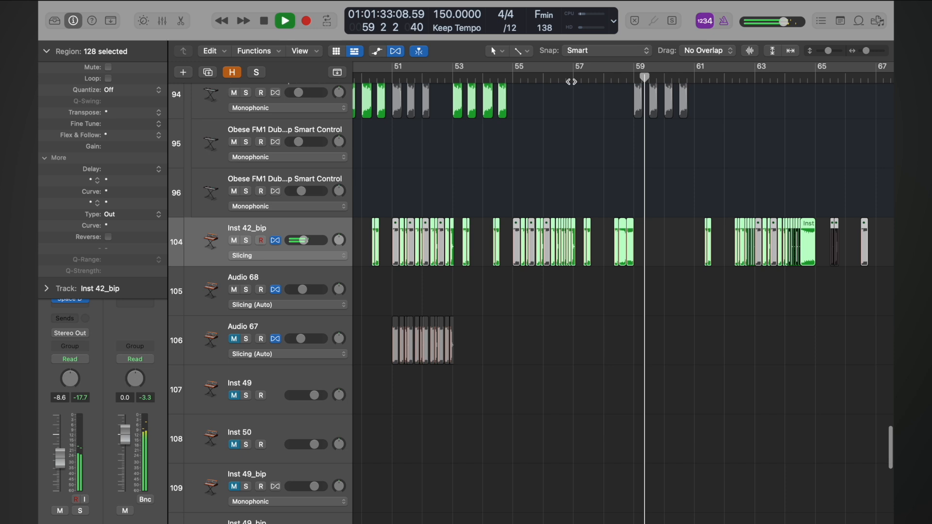
key(space)
Hide the Flex view and play back the drop from bar 49 to near the end of bar 56.
key(super+Left)
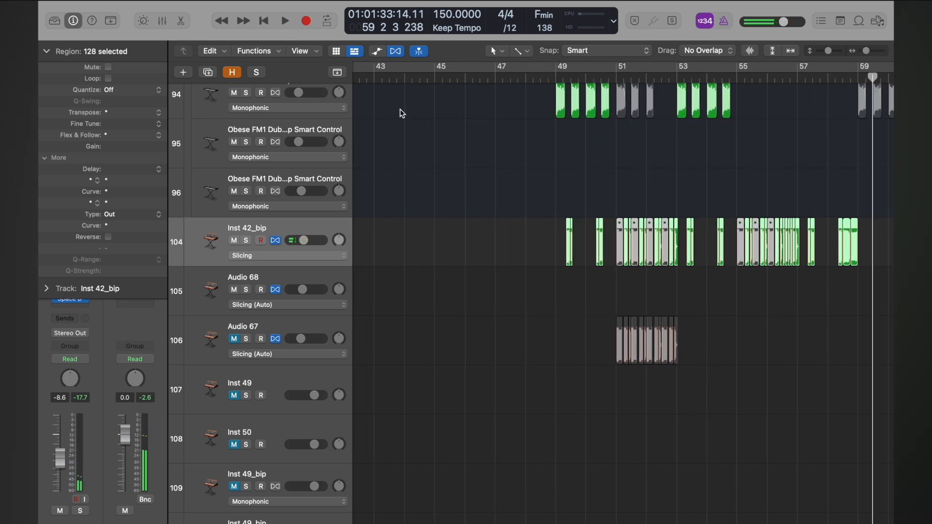
click(395, 51)
key(super+Left)
key(super+Up)
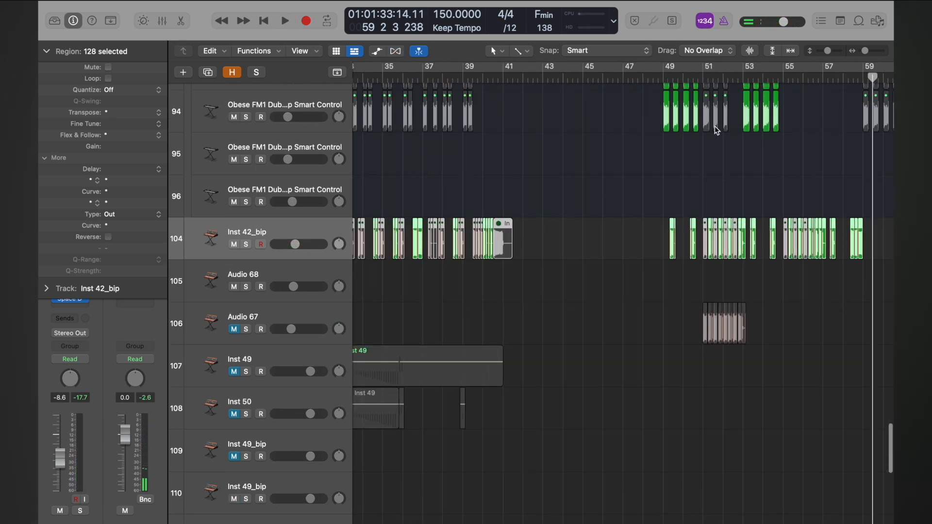
double_click(661, 78)
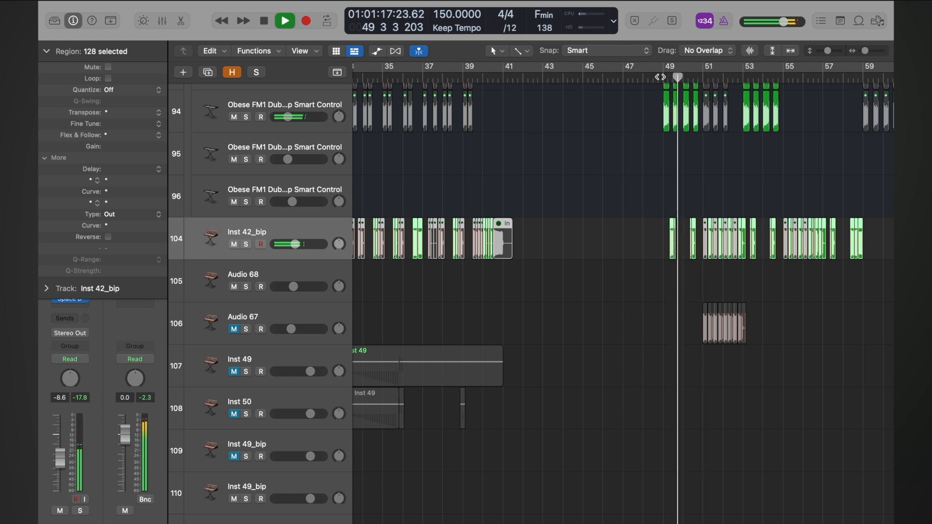
scroll(660, 194, right, 2)
key(super+Down)
key(super+Up)
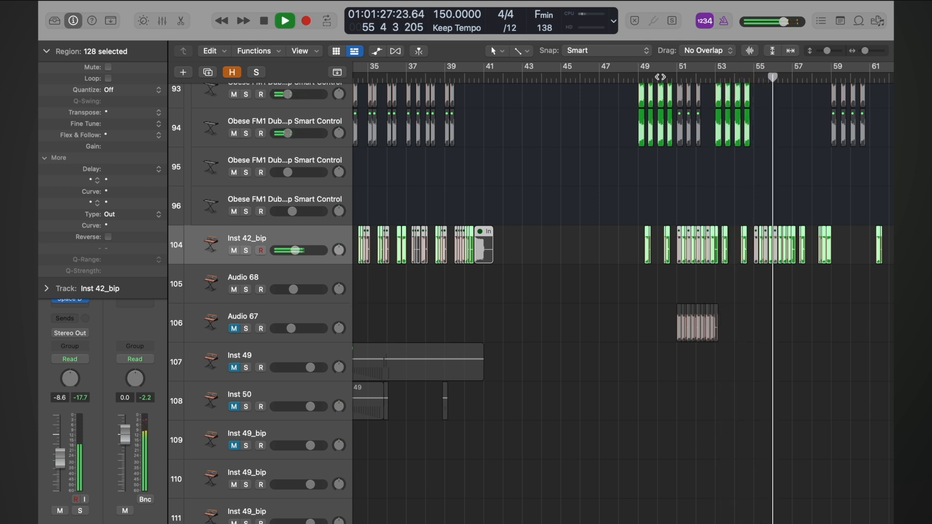
key(space)
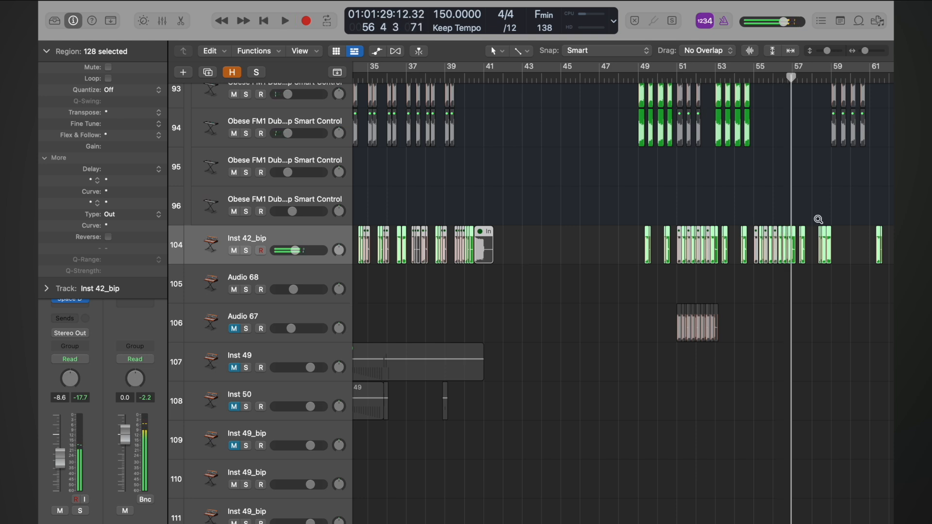
Play back the Inst 42_bip slices from bar 56 to the end of the bar.
ctrl+alt+click(819, 219)
ctrl+alt+click(817, 218)
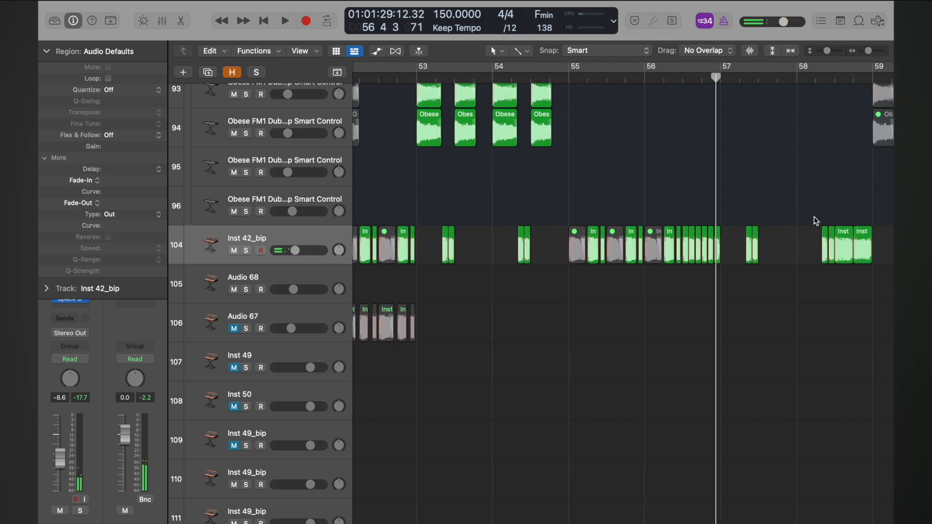
key(space)
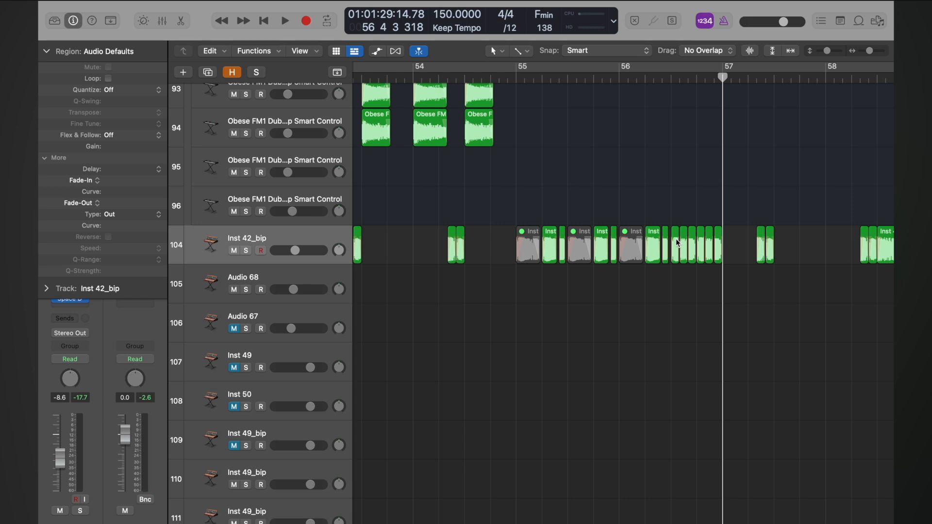
double_click(617, 77)
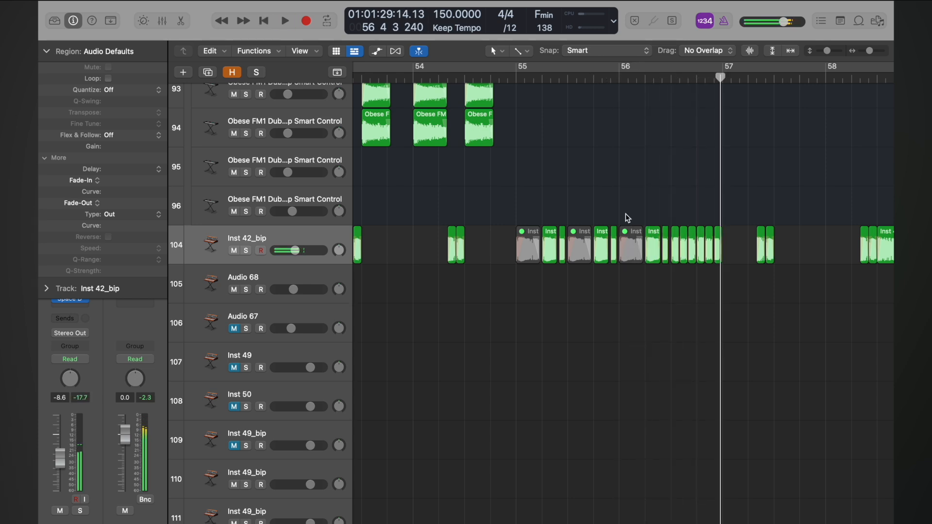
Transpose the second Inst 42_bip slice after 56 3 by +2.
key(super+Right)
key(super+Right)
key(super+Right)
key(super+Right)
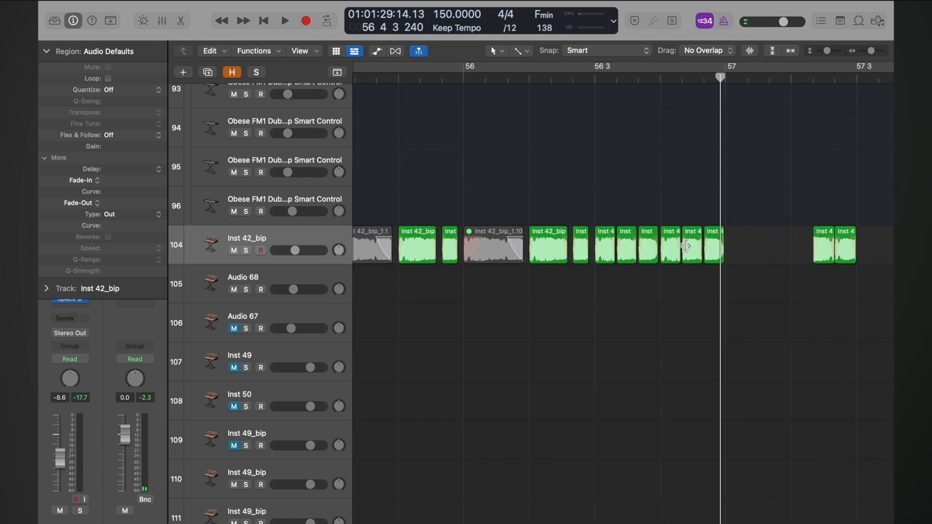
click(622, 236)
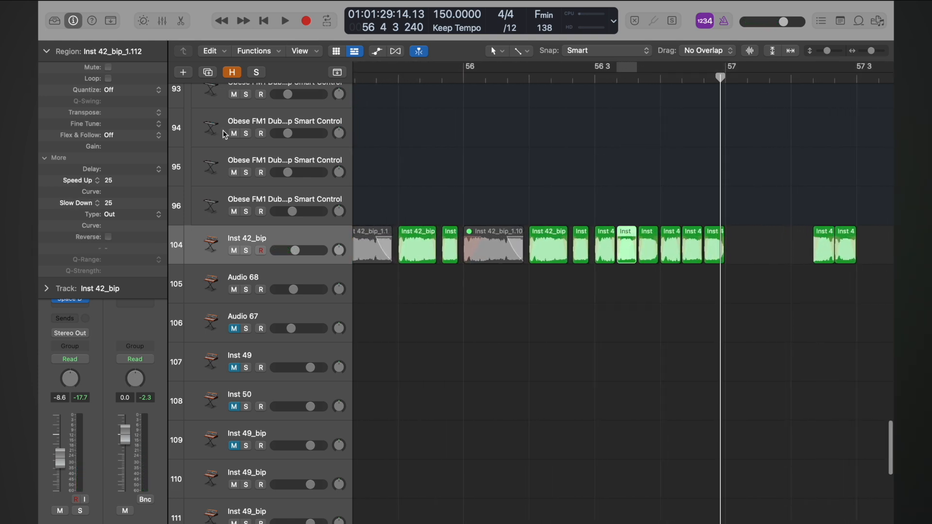
double_click(112, 114)
text(2)
key(Return)
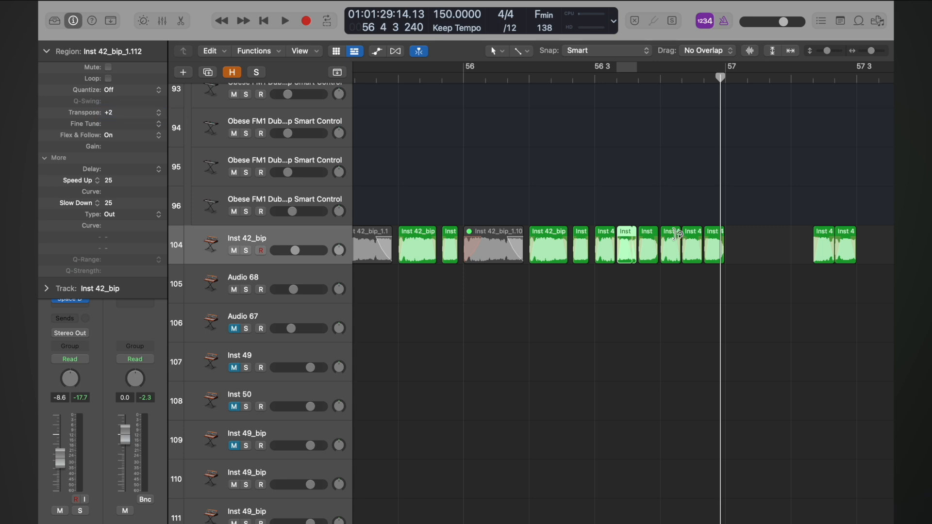
Transpose the third Inst 42_bip slice after 56 3 by +4 and the fourth by +6.
click(647, 250)
double_click(111, 112)
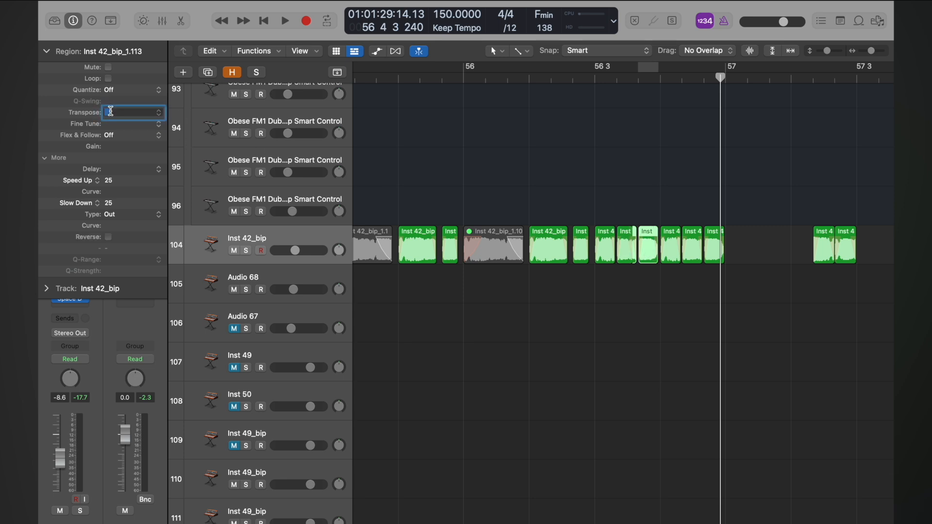
text(4)
key(Return)
click(669, 247)
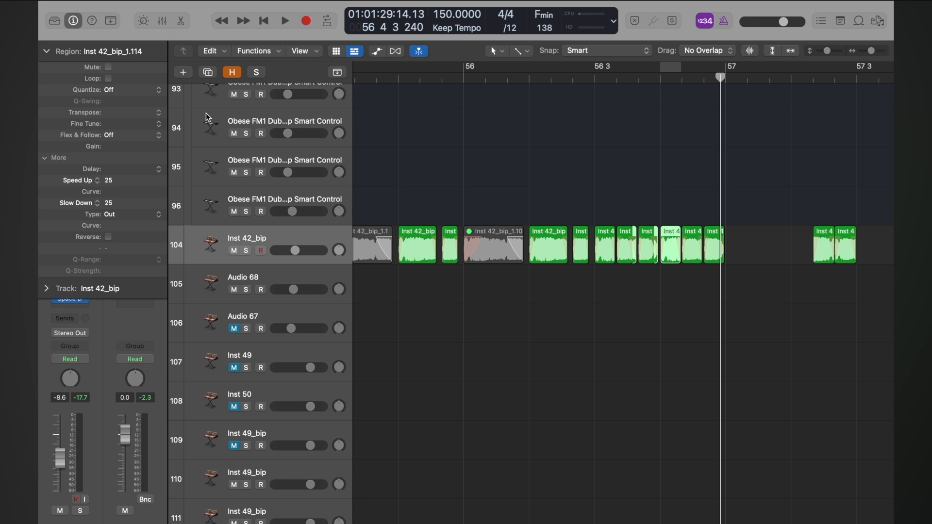
double_click(111, 113)
text(6)
key(Return)
Transpose the fifth Inst 42_bip slice after 56 3 by +8 and the last one before bar 57 by +10.
click(690, 245)
click(116, 115)
click(117, 115)
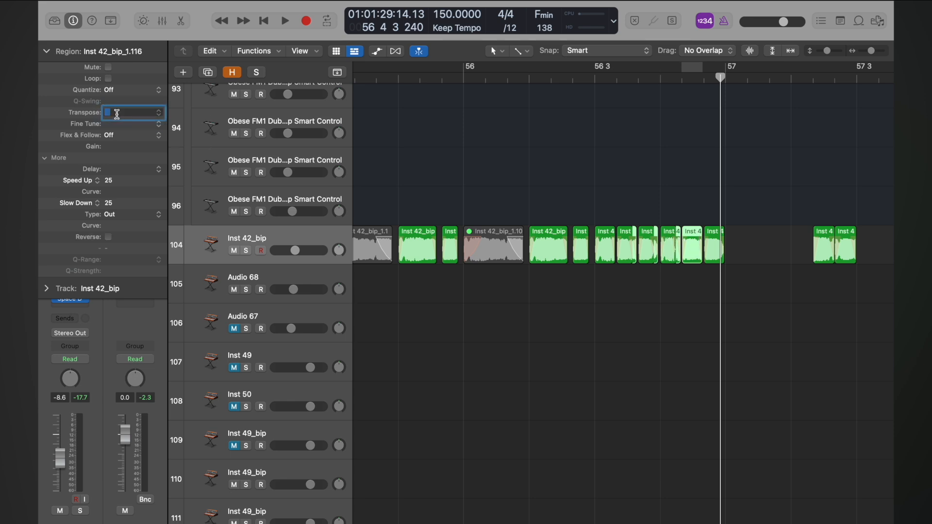
text(8)
key(Return)
click(710, 251)
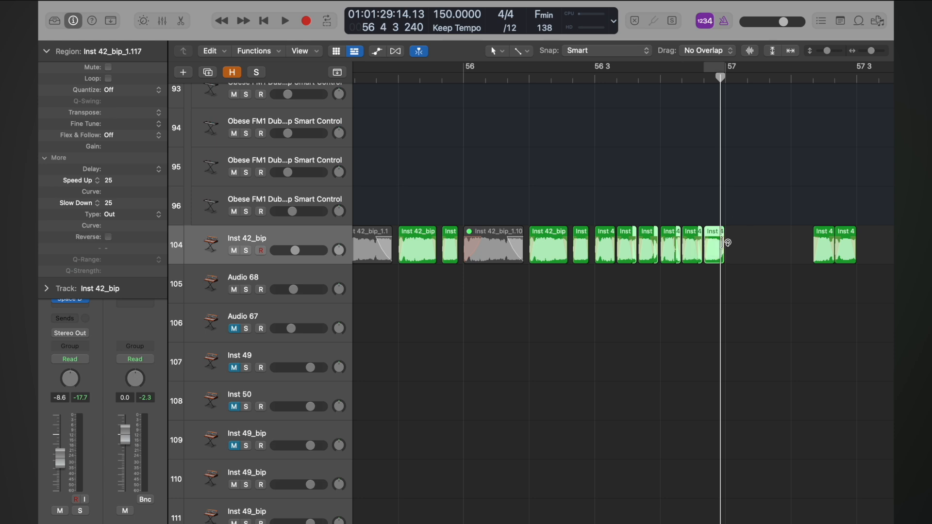
click(124, 112)
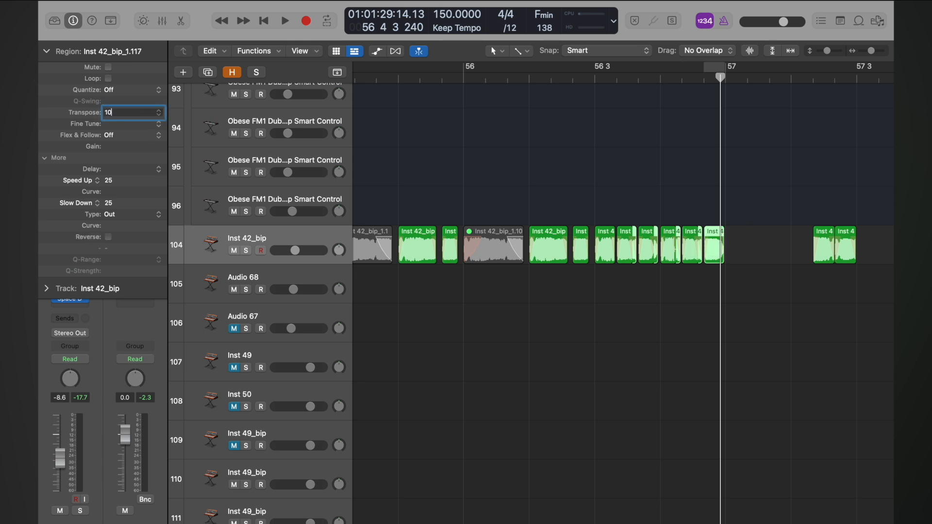
text(10)
key(Return)
Extend the ends of the five transposed Inst 42_bip slices to close the gaps up to bar 57.
click(606, 190)
scroll(607, 192, up, 5)
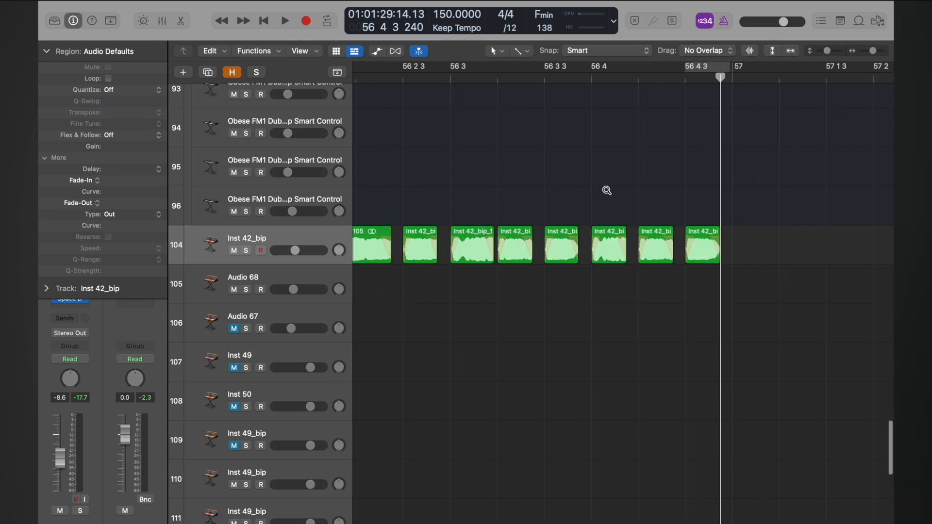
scroll(607, 193, left, 1)
scroll(607, 193, down, 1)
scroll(520, 186, left, 3)
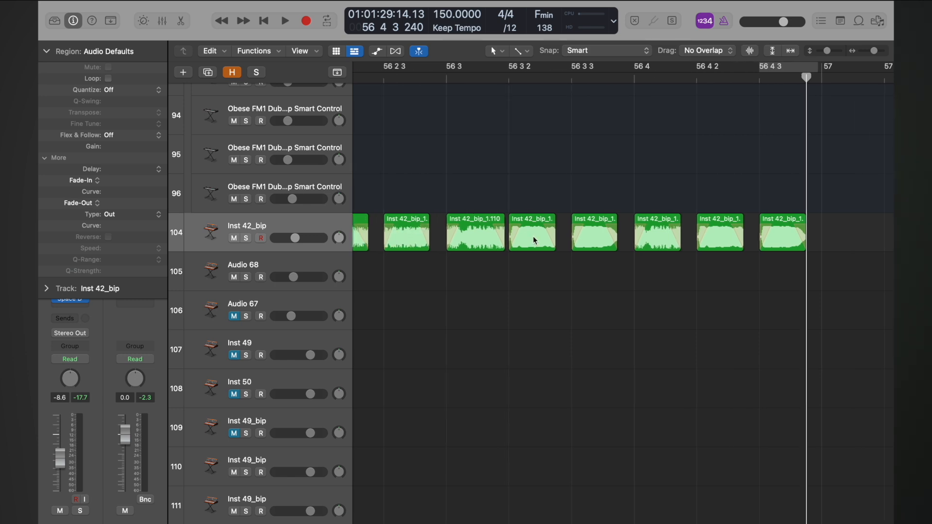
click(550, 243)
drag(550, 243, 808, 246)
scroll(812, 248, down, 2)
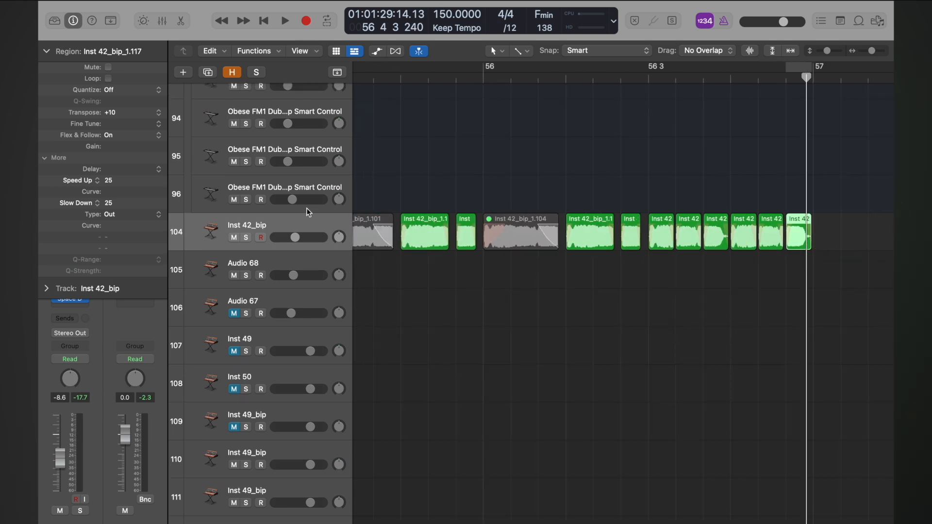
Show the Flex view and look through the flex modes available for the Inst 42_bip track.
click(303, 223)
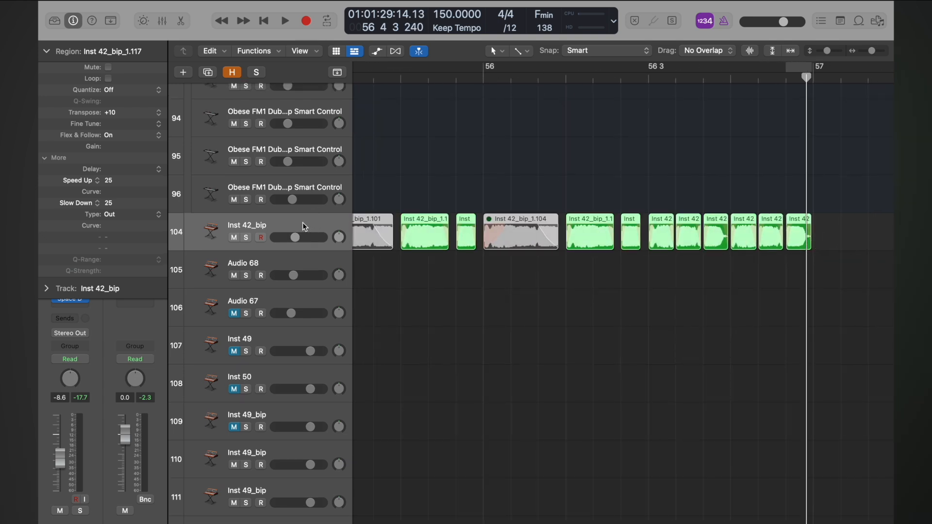
click(400, 51)
click(287, 249)
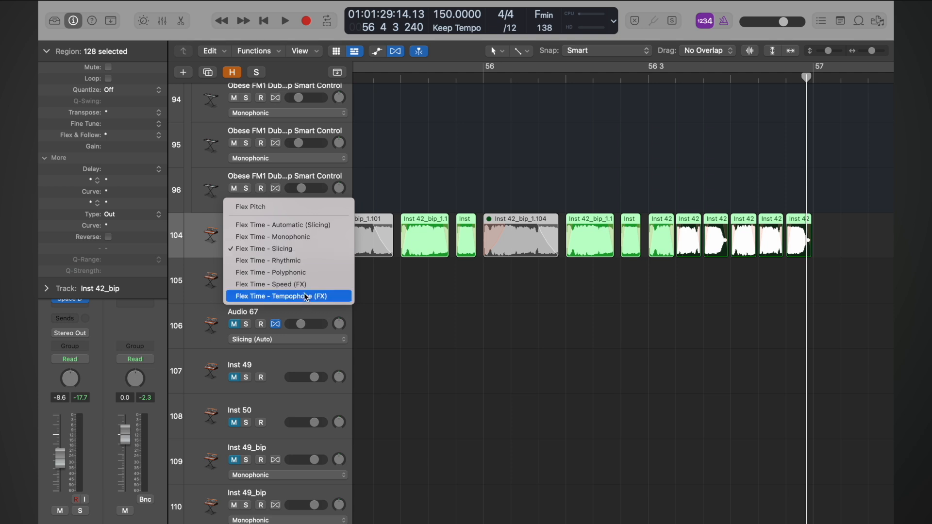
click(426, 156)
Play back the extended, transposed Inst 42_bip slices twice from bar 56 to about bar 57.
key(super+Left)
key(super+Left)
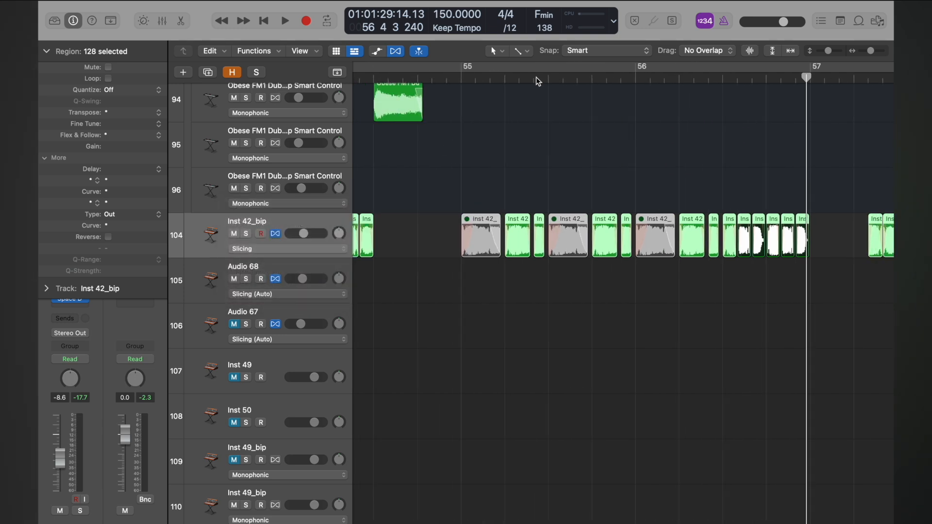
click(635, 79)
key(space)
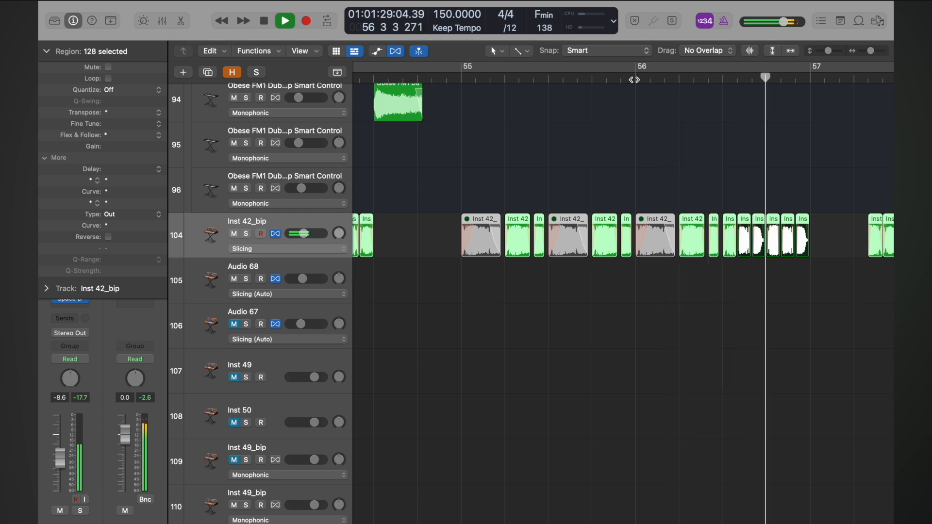
key(space)
key(super+Left)
key(super+Left)
key(super+Up)
key(super+Up)
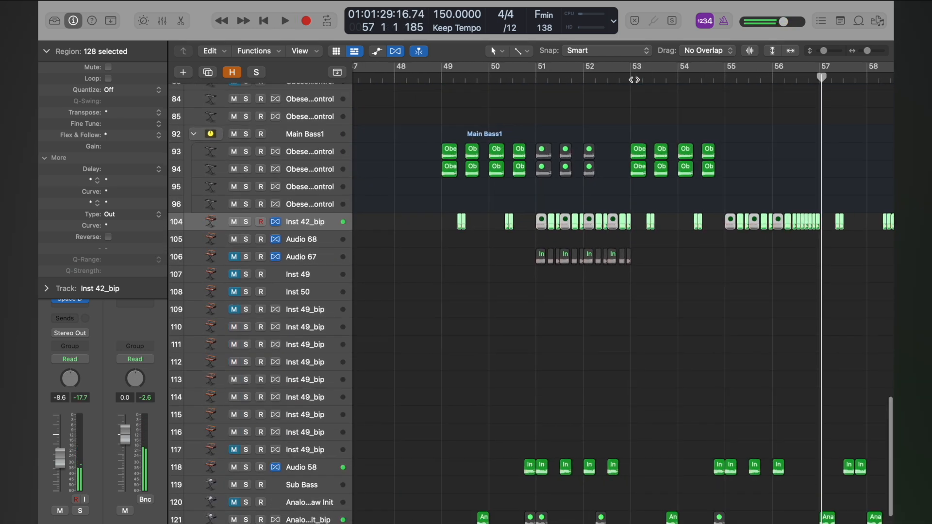
click(772, 77)
key(space)
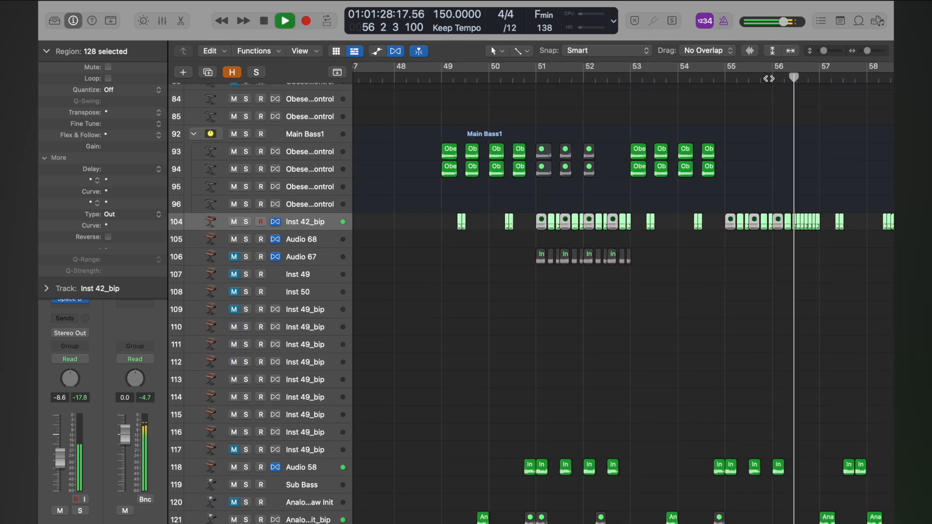
key(space)
Undo the lengthening of the five transposed Inst 42_bip slices before bar 57.
key(super+Down)
key(super+Down)
key(super+Right)
key(super+Right)
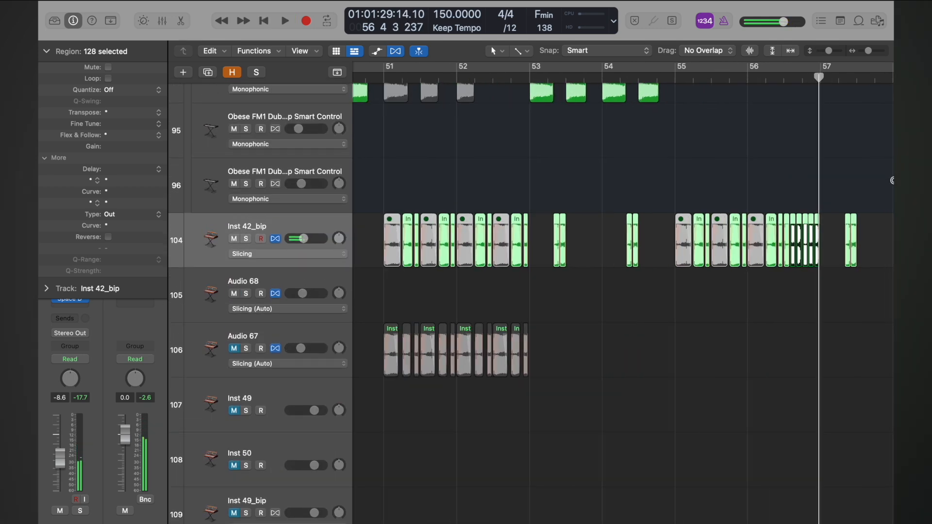
key(super+Right)
key(super+Right)
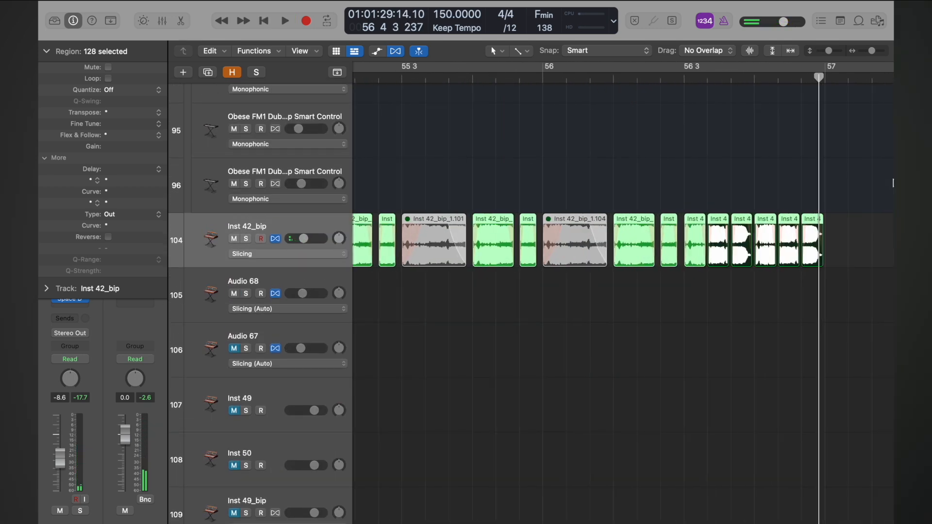
key(super+z)
key(super+z)
key(super+z)
key(super+z)
key(super+z)
key(super+z)
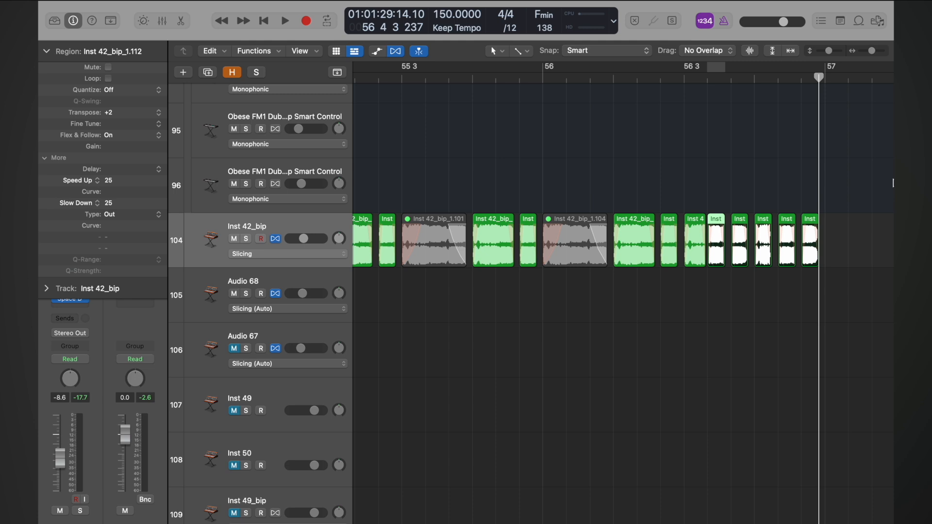
Undo the transpositions and shortening of the five Inst 42_bip slices just before bar 57.
key(super+z)
key(super+z)
key(super+z)
key(super+z)
key(super+z)
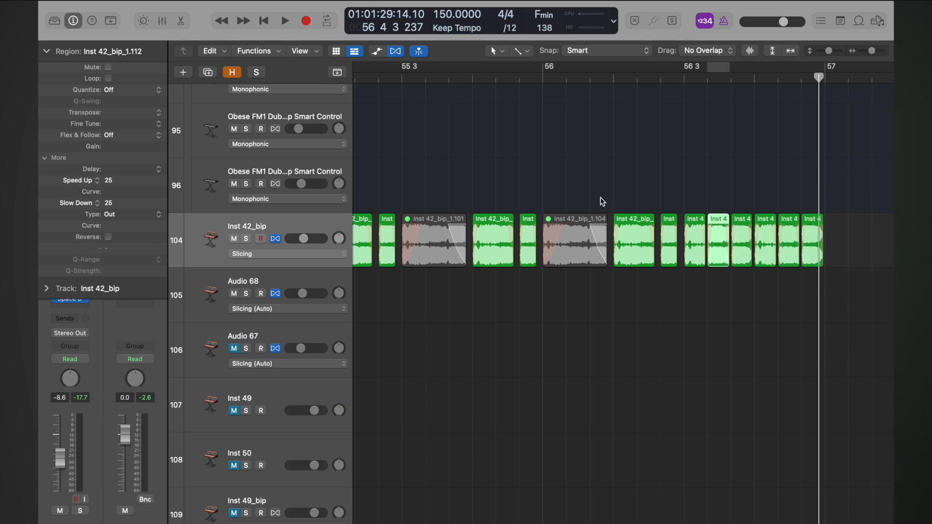
Try transposing the second, third and fourth of the six Inst 42_bip slices after 56 3 by +1 each.
double_click(114, 115)
text(1)
key(Return)
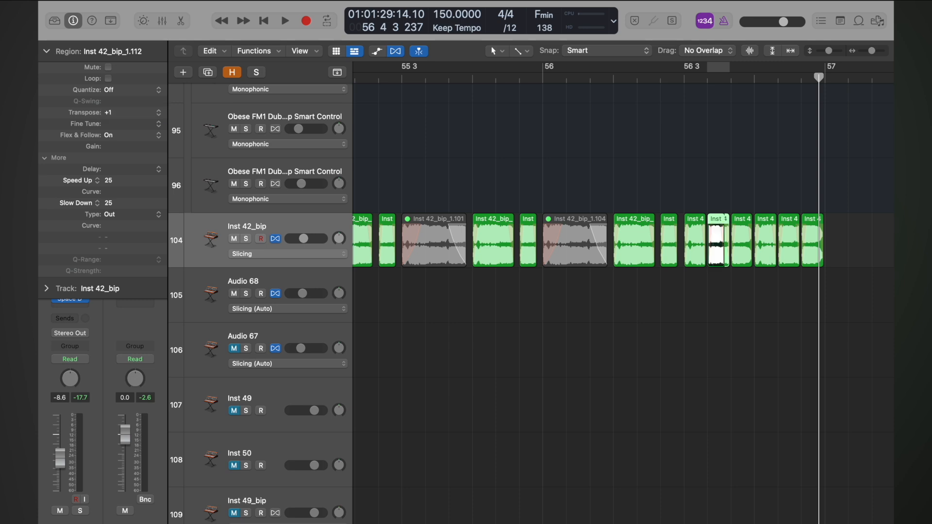
key(Right)
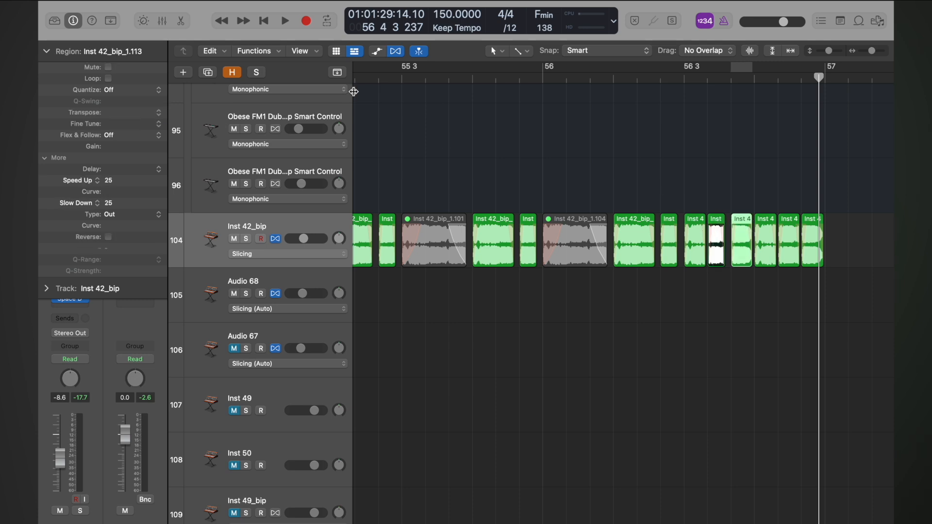
double_click(115, 113)
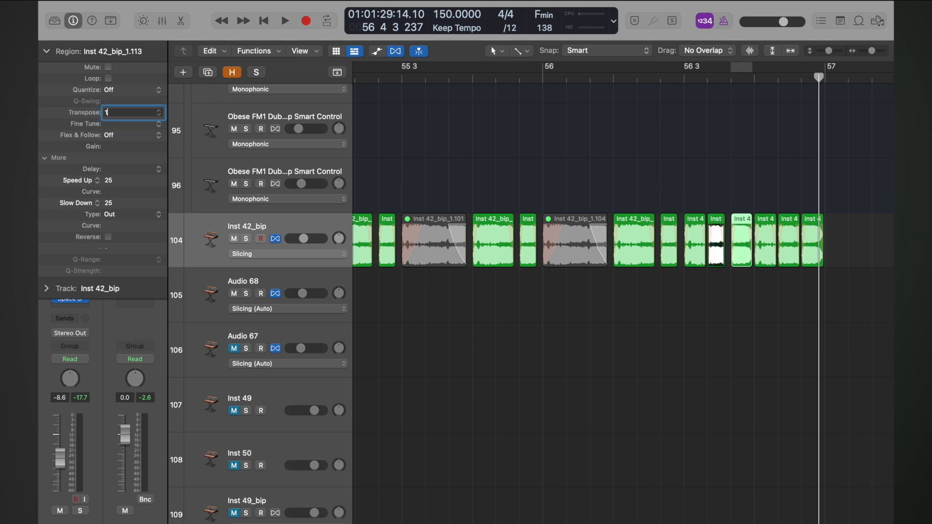
key(Return)
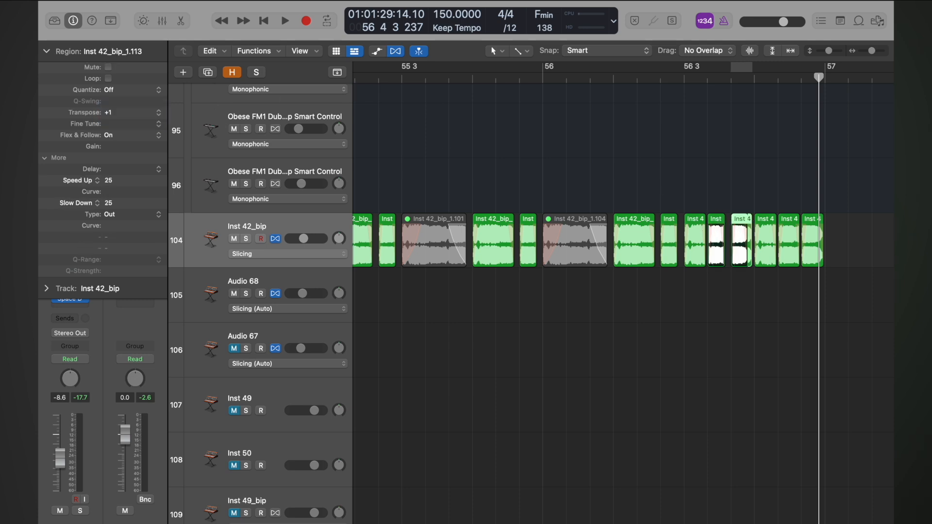
click(771, 239)
double_click(115, 113)
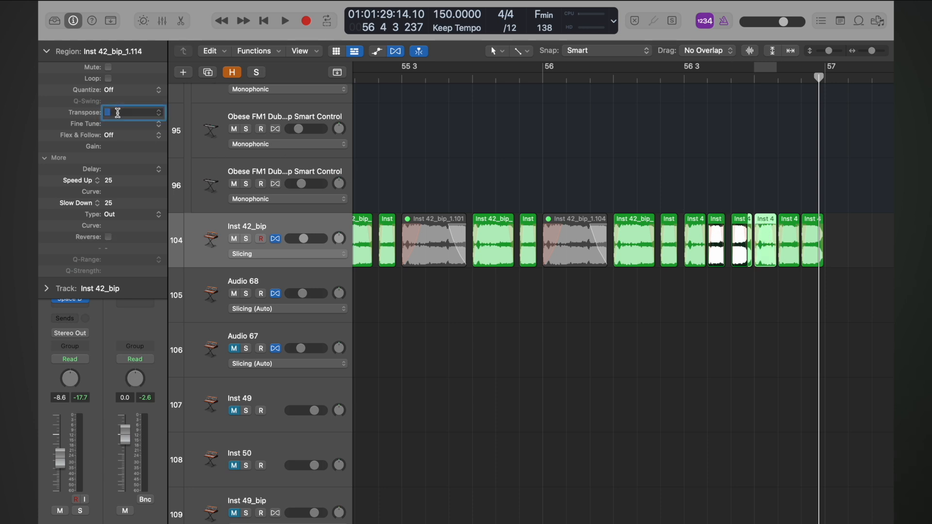
text(1)
key(Return)
click(794, 243)
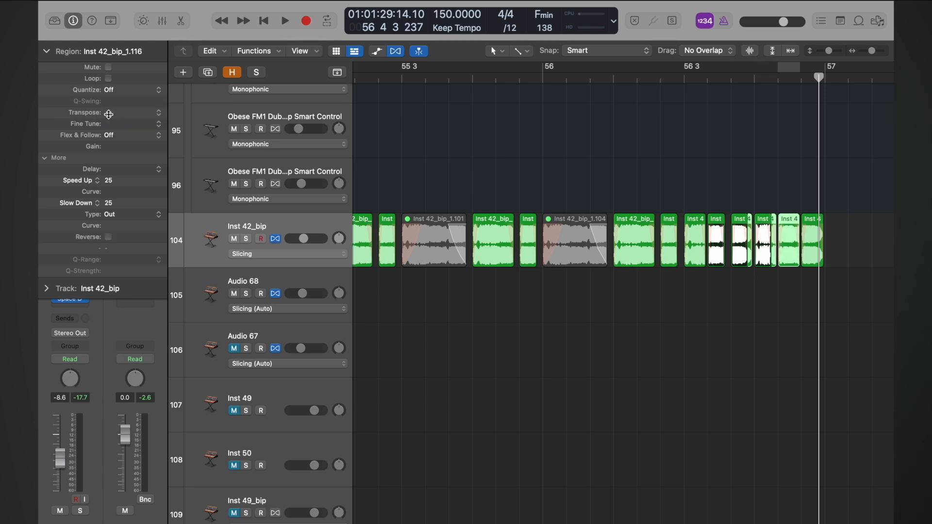
Try transposing the third of the six Inst 42_bip slices by +2 and play back the result into bar 57.
click(735, 219)
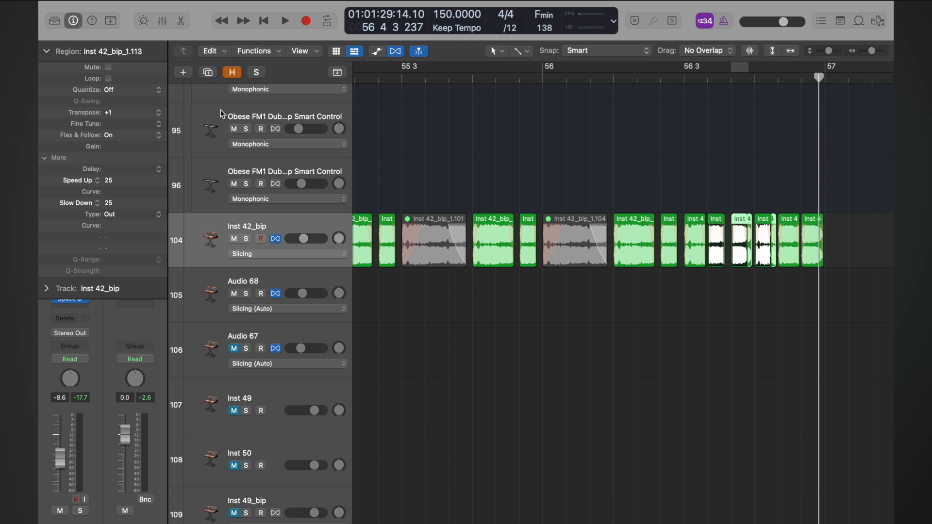
drag(116, 113, 119, 106)
key(space)
key(space)
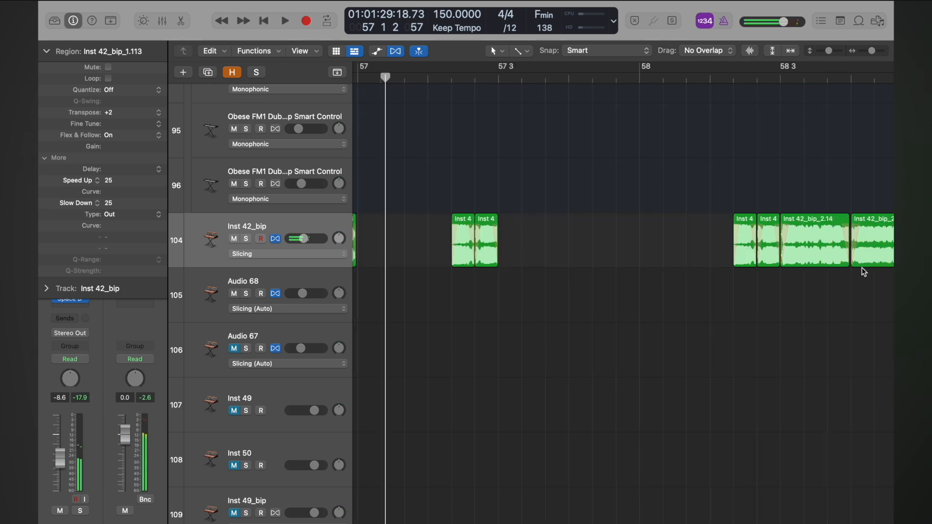
Undo the transpositions of the second, third and fourth Inst 42_bip slices after 56 3.
scroll(863, 270, left, 5)
key(super+Right)
key(super+Right)
key(super+Right)
key(super+Right)
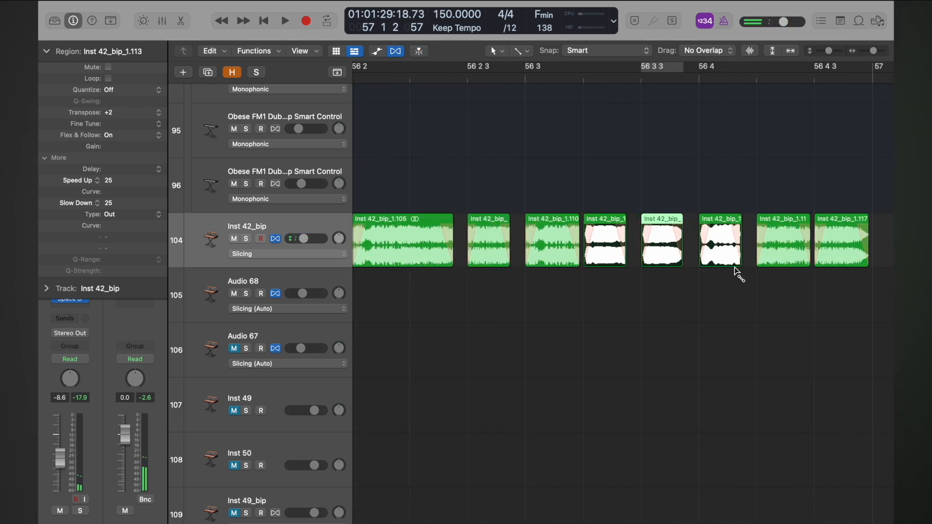
click(735, 267)
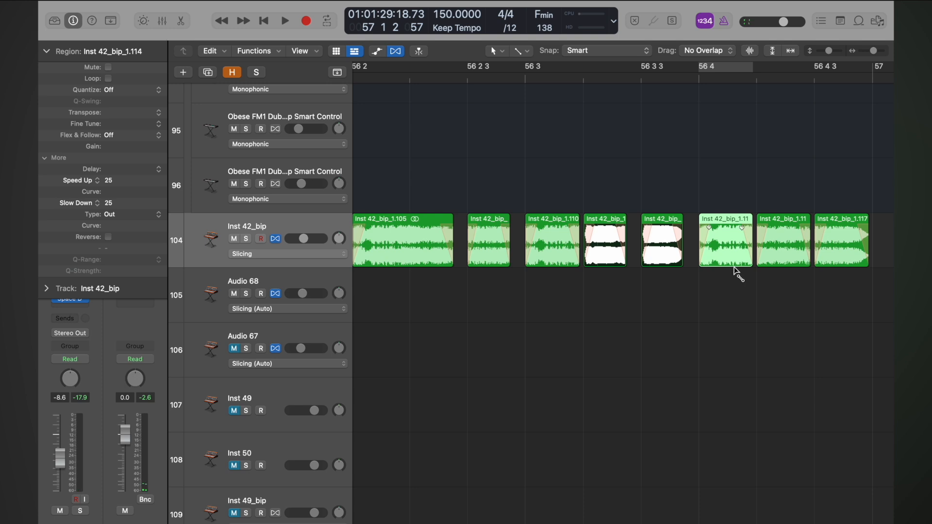
key(Left)
key(Left)
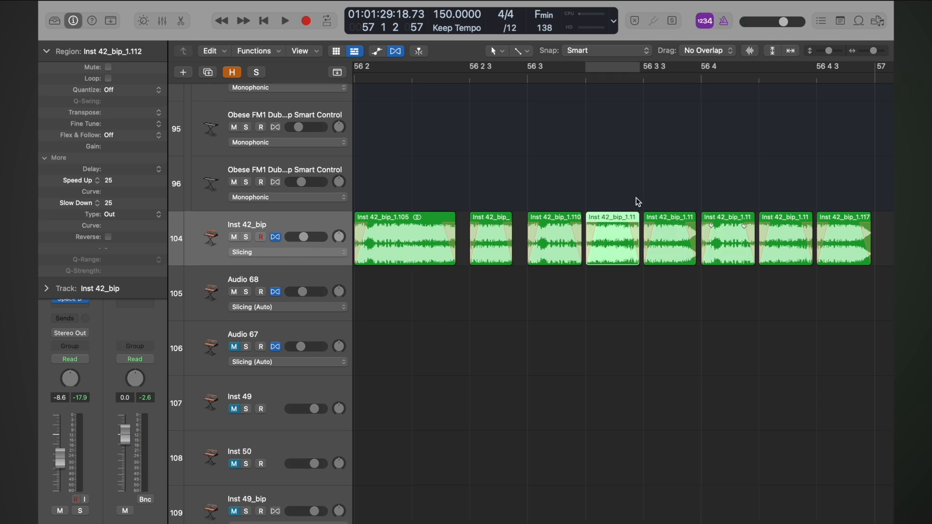
Play back the untransposed Inst 42_bip slices from about 56 3 to just before bar 57.
click(521, 78)
key(space)
key(space)
scroll(522, 79, right, 5)
key(super+Left)
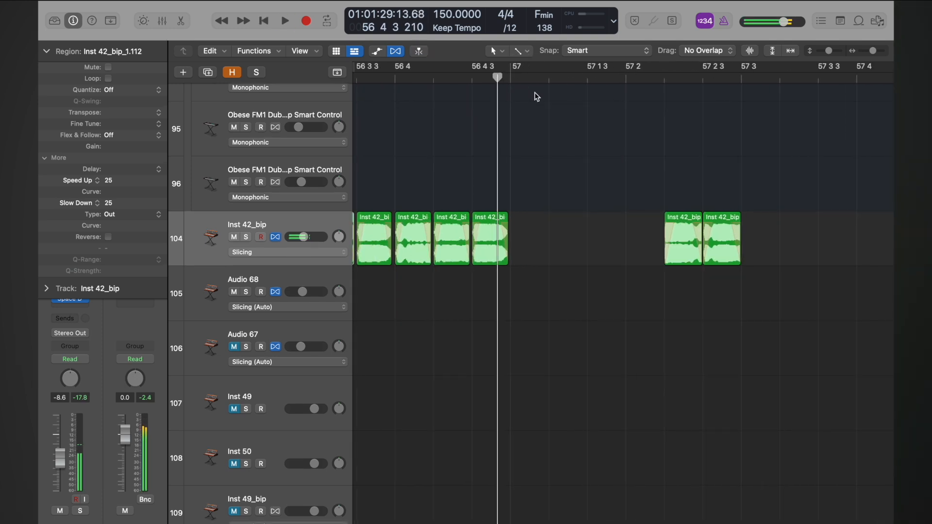
Duplicate the Inst 42_bip track settings onto a new track and move the six slices between 56 3 and bar 57 onto it.
scroll(535, 92, left, 4)
scroll(535, 92, down, 3)
click(273, 221)
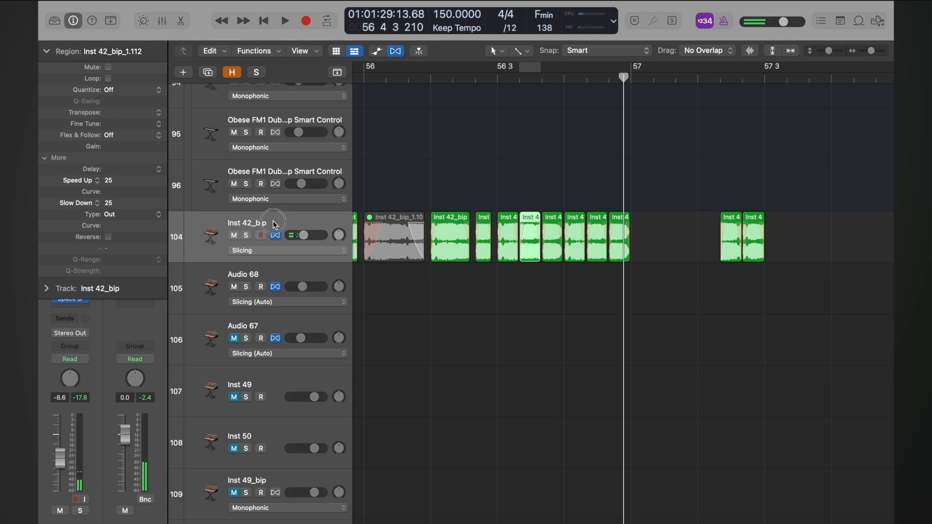
key(super+d)
drag(502, 205, 615, 264)
drag(504, 217, 504, 273)
Try the Tempophone (FX) flex mode on the Audio 69 track with its six slices transposed by +13.
click(292, 302)
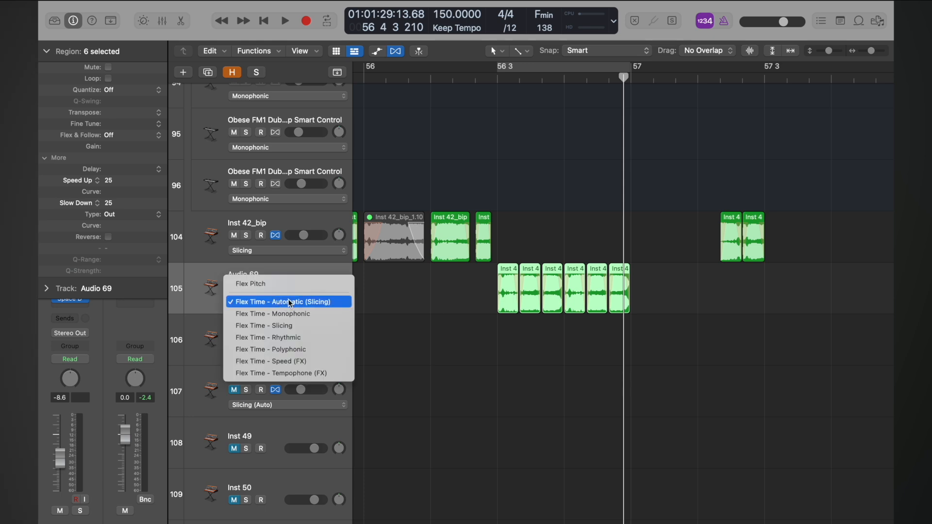
click(306, 373)
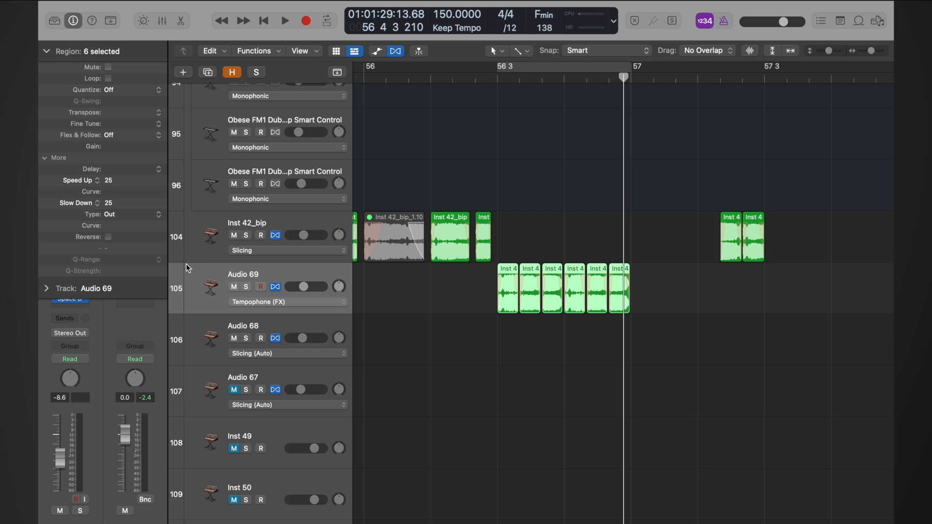
drag(126, 117, 137, 92)
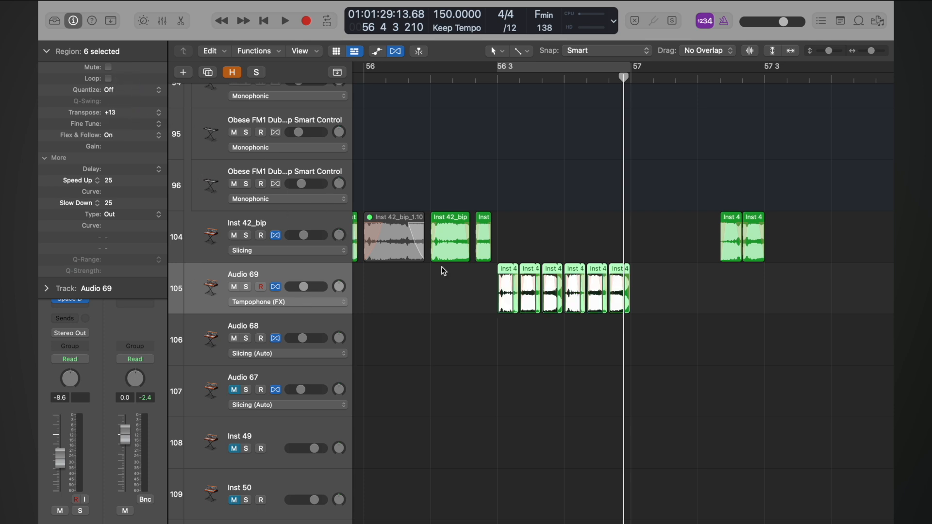
click(426, 288)
Try the Speed (FX) flex mode on Audio 69 with its six slices transposed by -10.
click(299, 303)
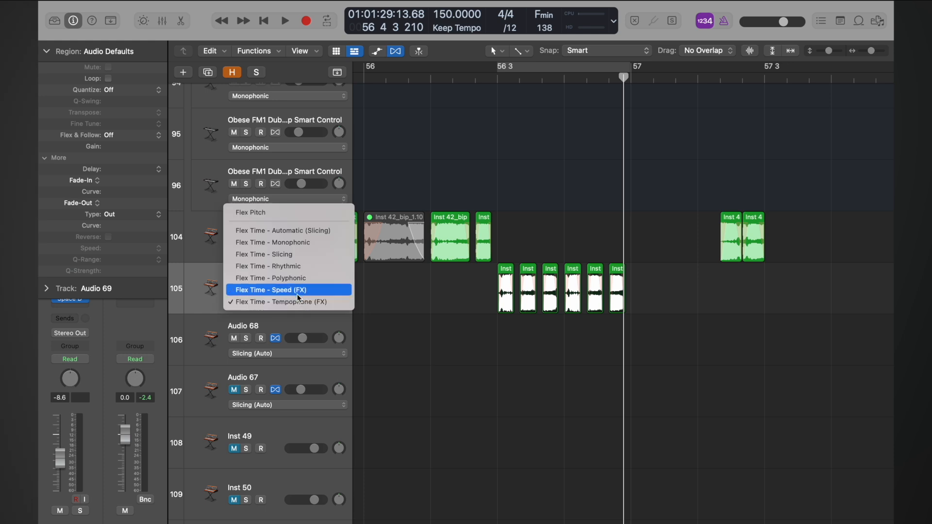
click(298, 291)
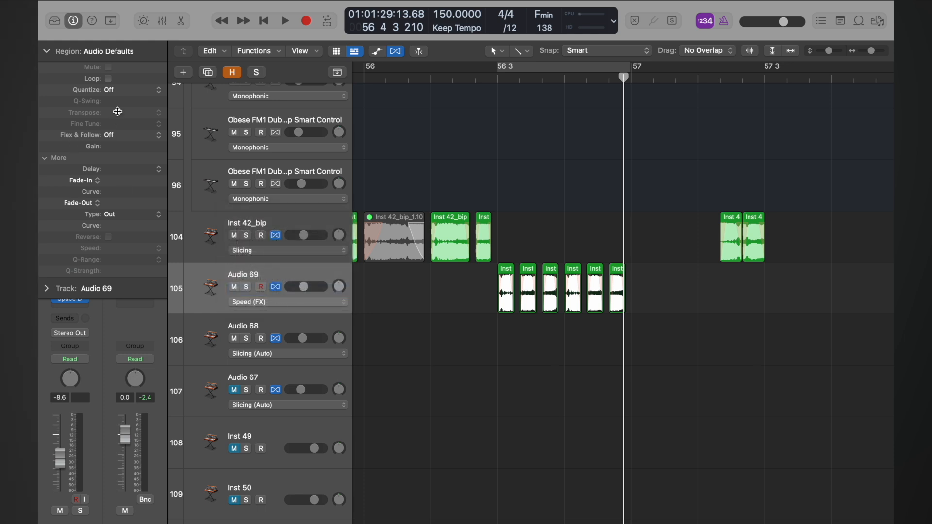
drag(479, 276, 649, 282)
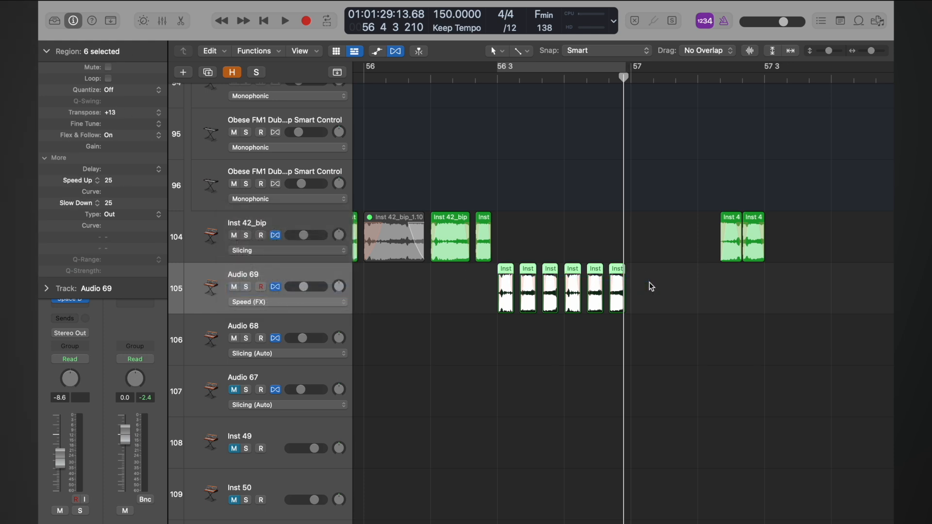
drag(119, 113, 118, 154)
double_click(115, 112)
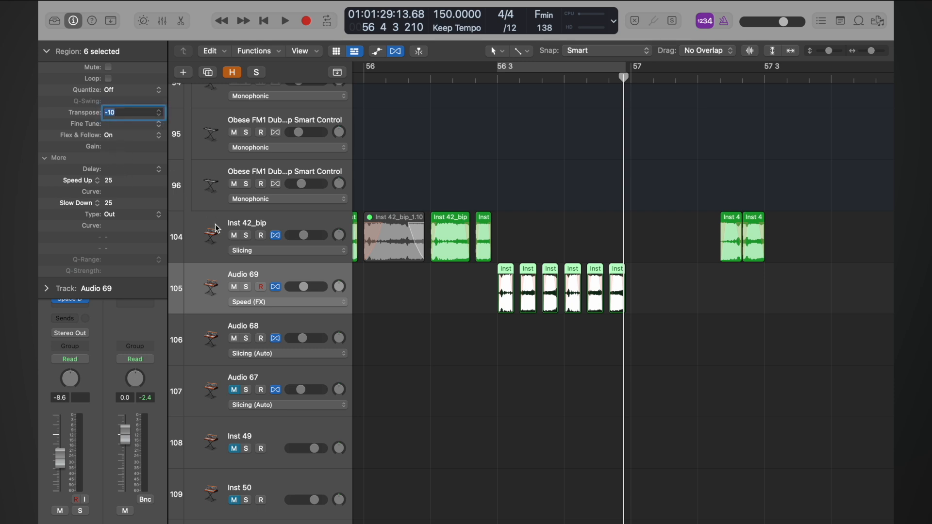
Undo the transpositions and the Speed (FX) mode on the Audio 69 track.
click(437, 308)
key(super+z)
key(super+z)
key(super+z)
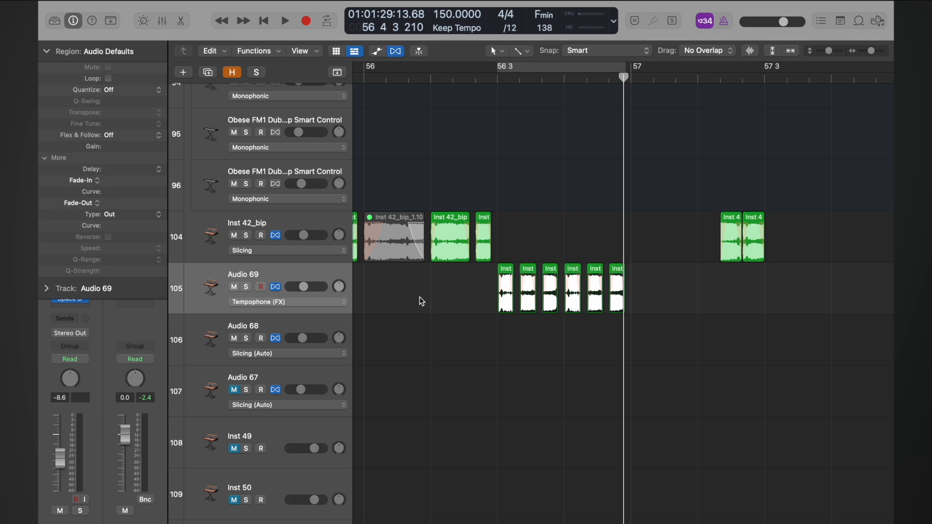
Try the Speed (FX) mode on Audio 69 with its six slices transposed upward, and undo that transposition.
drag(439, 289, 619, 305)
click(264, 302)
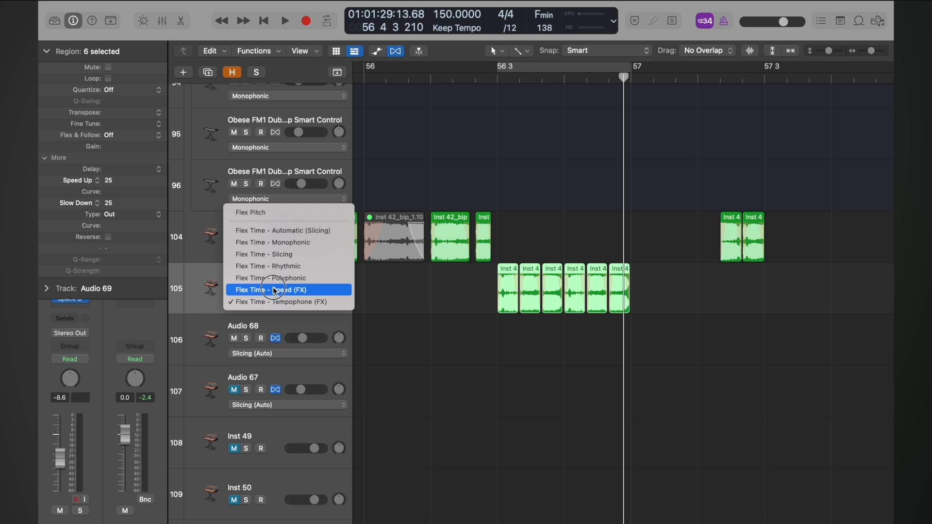
click(96, 147)
drag(115, 110, 130, 77)
click(400, 293)
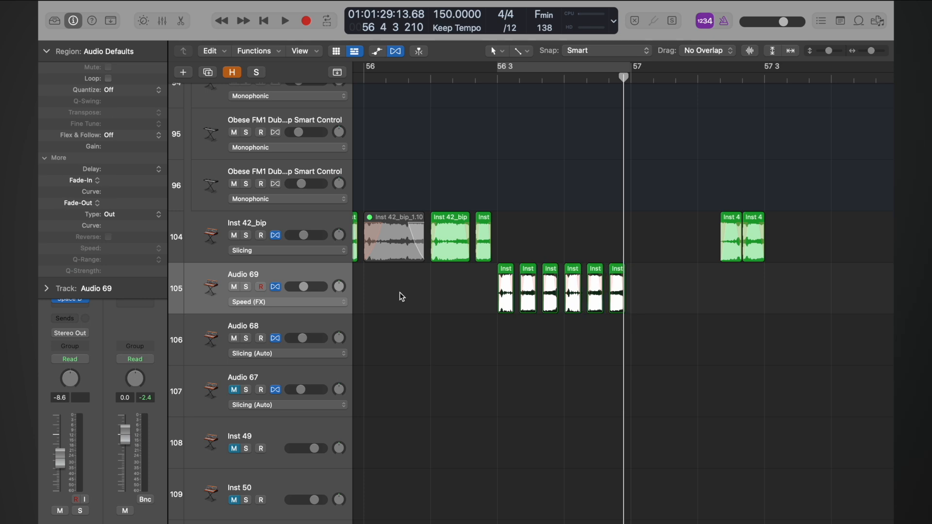
key(super+z)
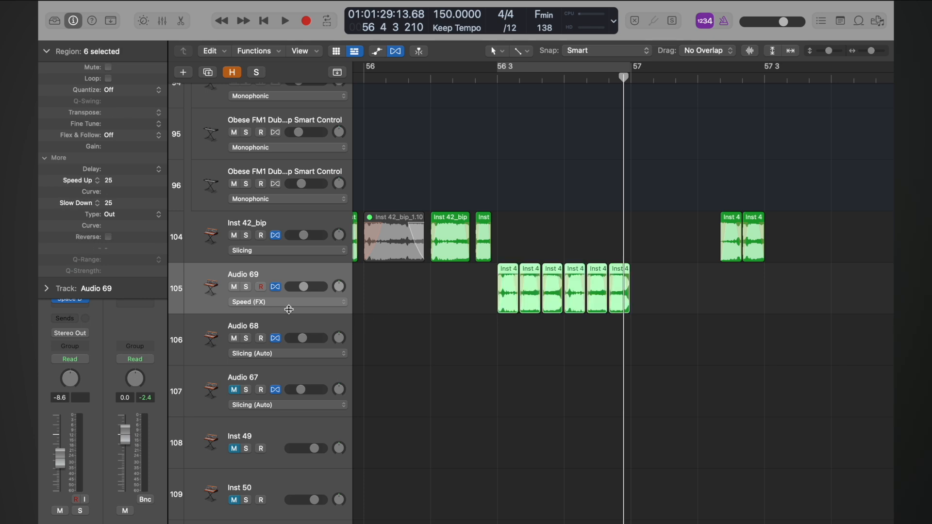
Try the Polyphonic flex mode on Audio 69 with its six slices transposed upward, and undo that transposition.
click(286, 302)
click(292, 290)
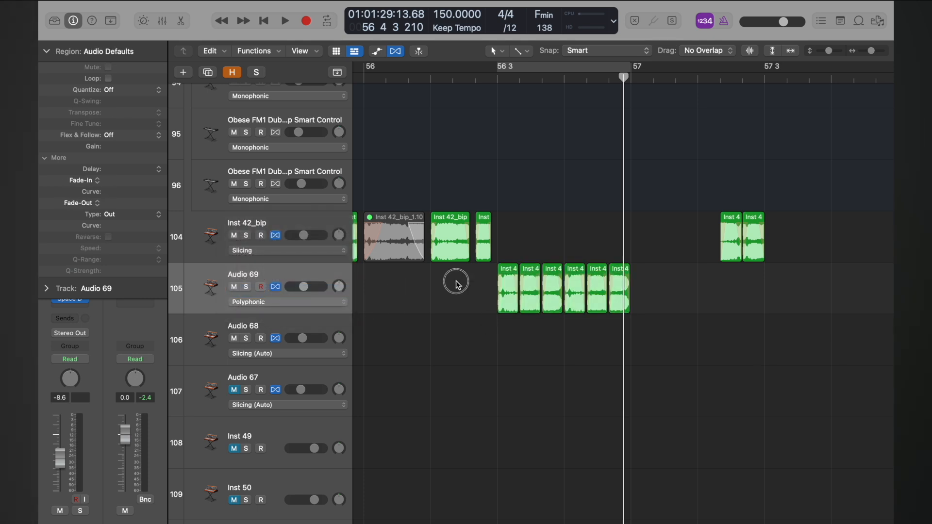
drag(111, 111, 121, 86)
click(414, 291)
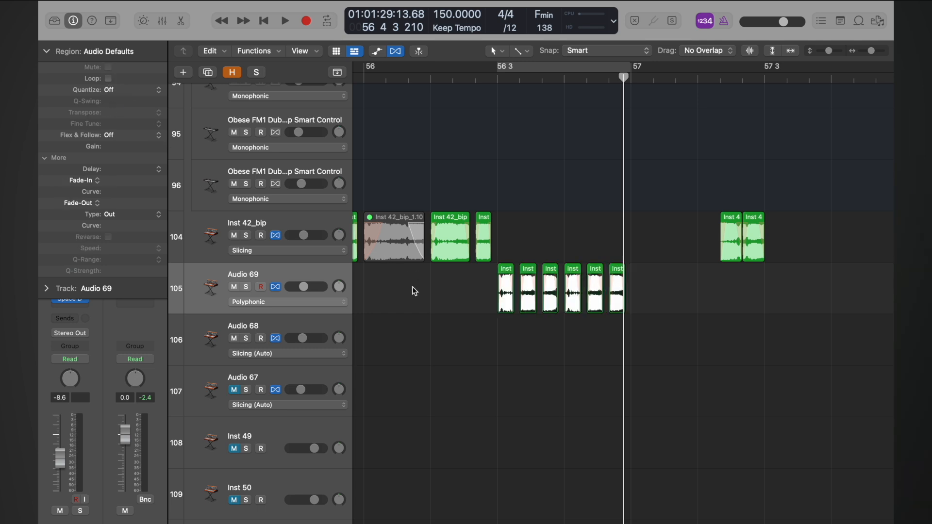
key(super+z)
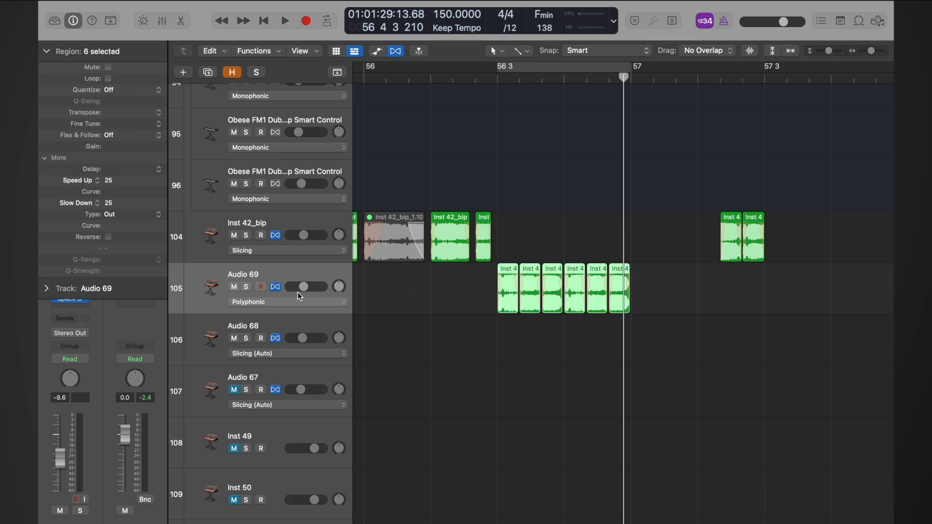
Try the Rhythmic flex mode on Audio 69 with its six slices transposed upward, and play back the result.
click(285, 301)
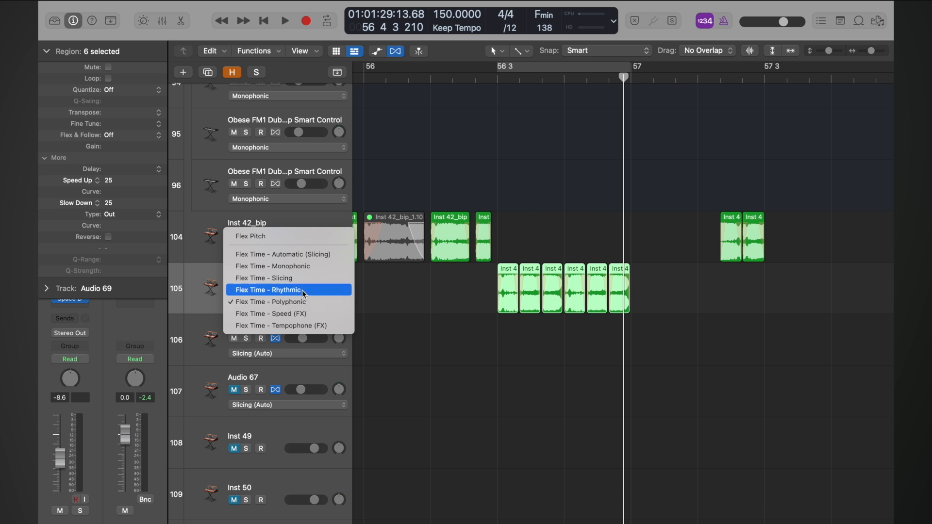
click(302, 290)
drag(115, 117, 125, 94)
key(space)
Undo the transposition, flex modes and move of the six slices back to the Inst 42_bip track, and delete the Audio 69 track.
key(super+z)
key(super+z)
key(super+z)
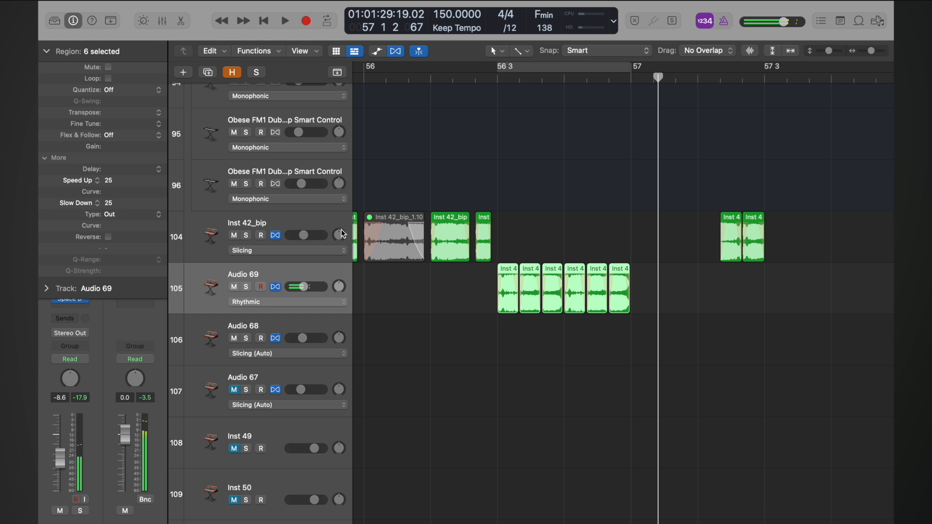
key(super+z)
key(super+z)
key(super+z)
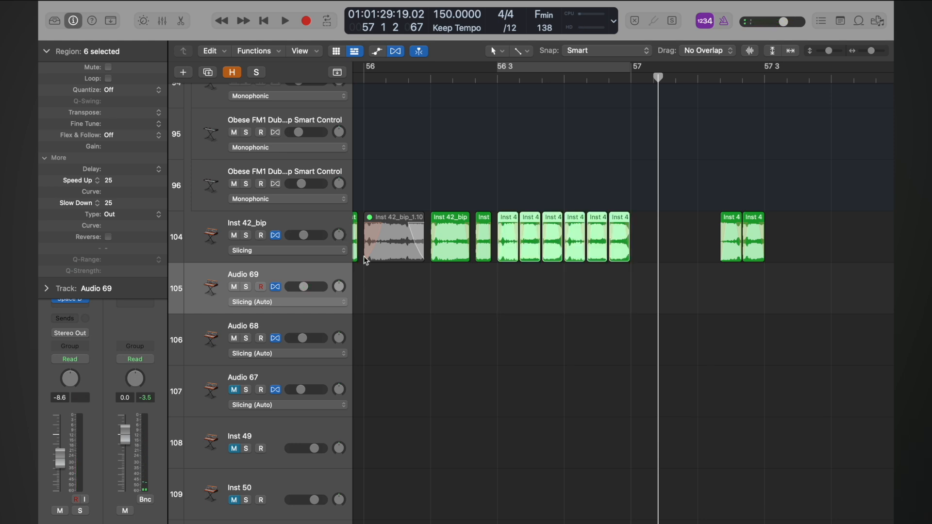
click(292, 268)
key(super+BackSpace)
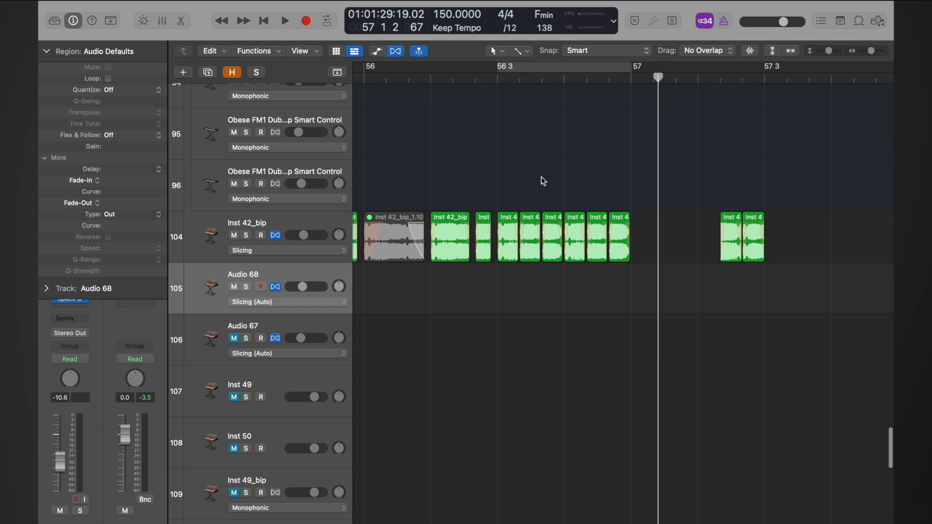
Play back the six Inst 42_bip slices from 56 3 and select the second of them.
click(496, 78)
key(space)
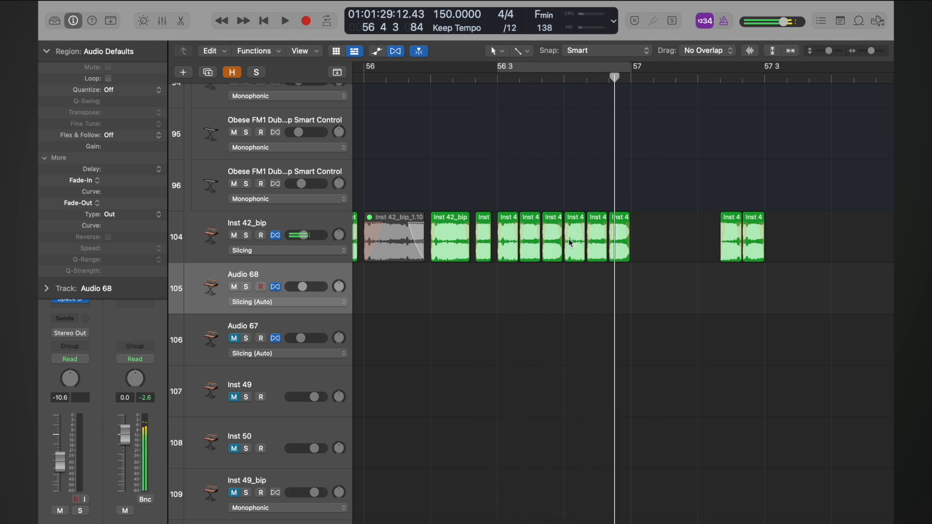
click(507, 233)
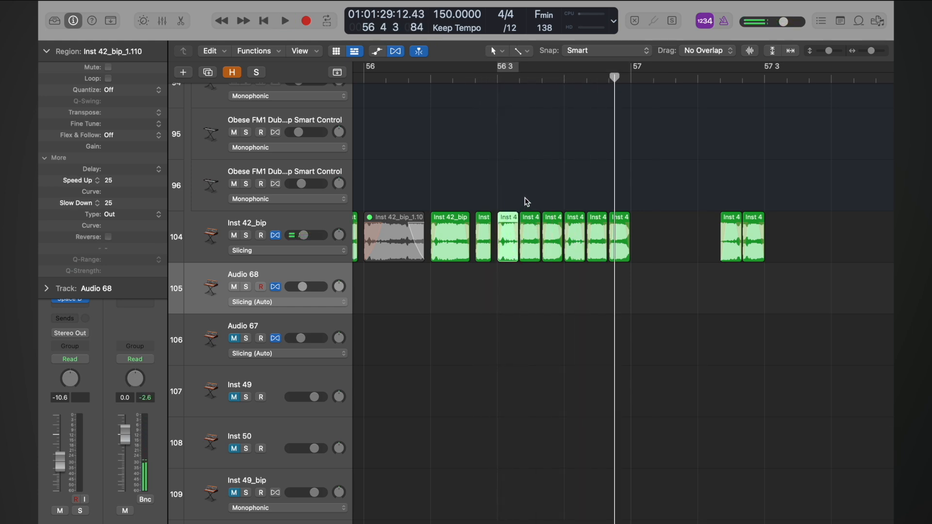
click(529, 232)
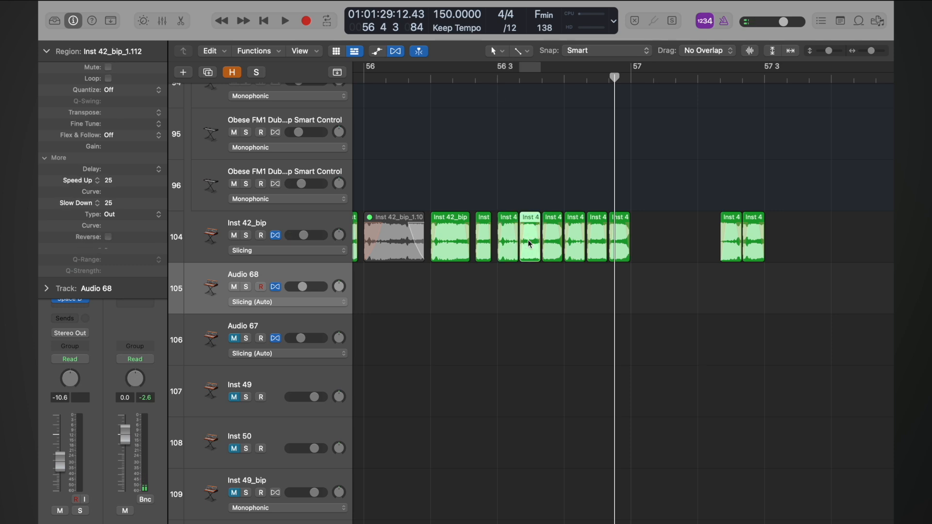
Transpose the second Inst 42_bip slice after 56 3 by +1 and the third by +2.
double_click(121, 113)
text(1)
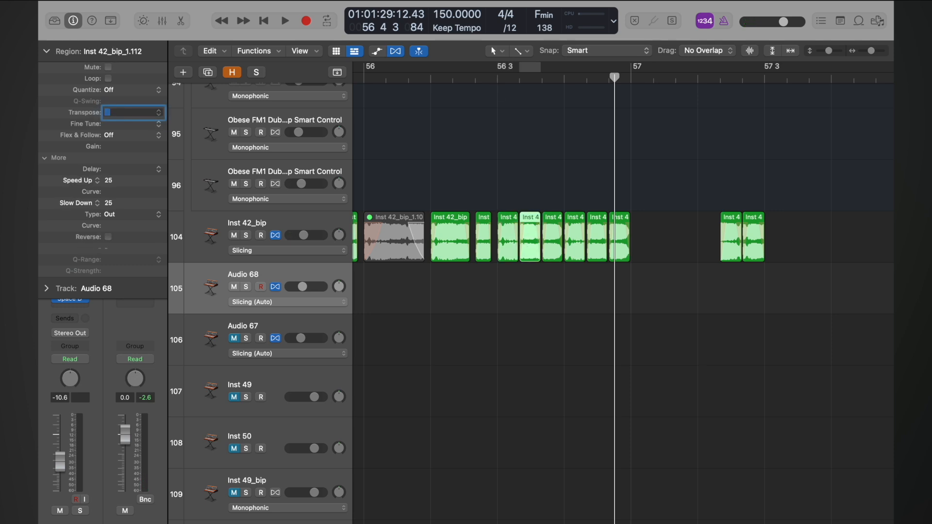
key(Return)
click(553, 232)
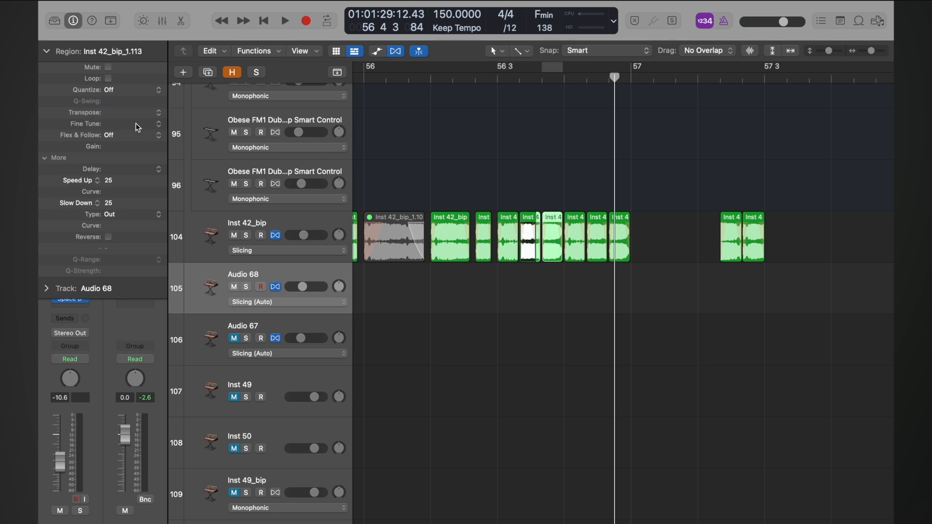
double_click(121, 113)
text(2)
key(Return)
Transpose the last three slices before bar 57 upward, setting the fourth to +3 and the sixth to +5.
click(574, 238)
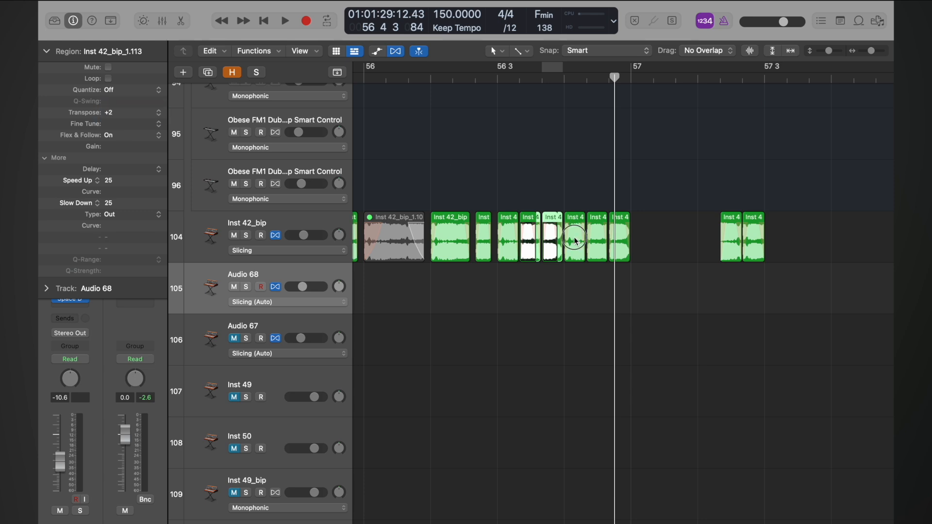
double_click(121, 114)
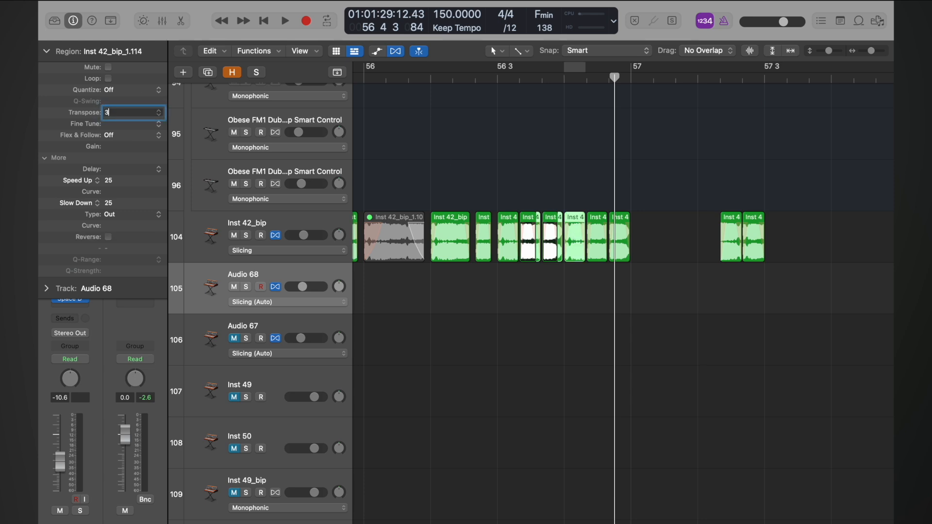
key(Return)
click(592, 223)
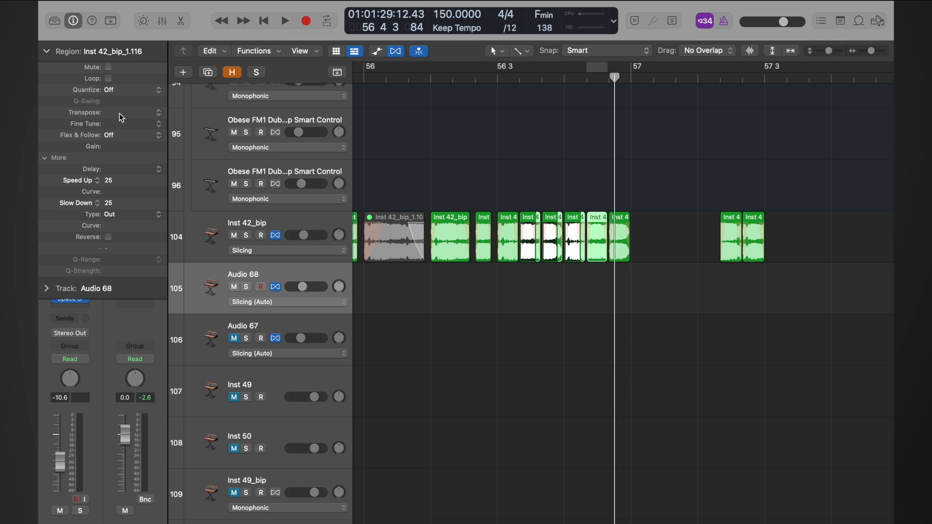
key(Right)
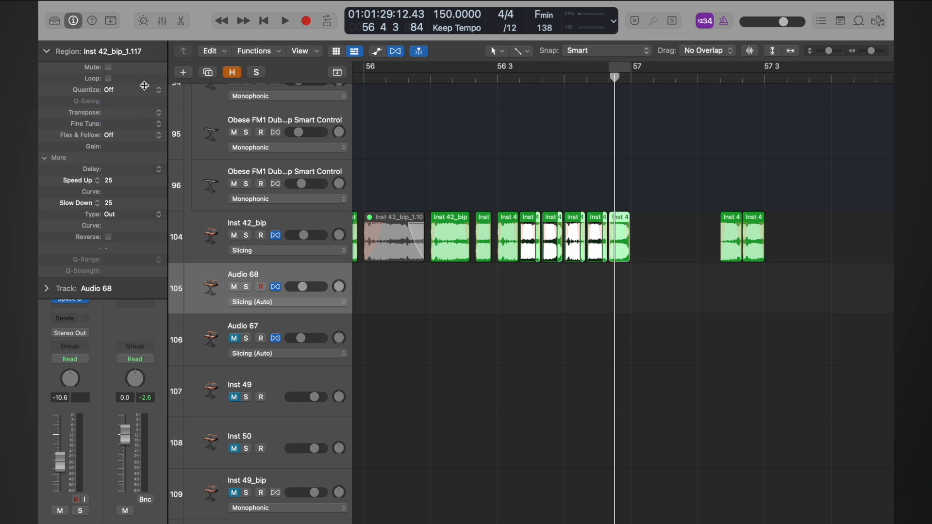
double_click(121, 115)
text(5)
key(Return)
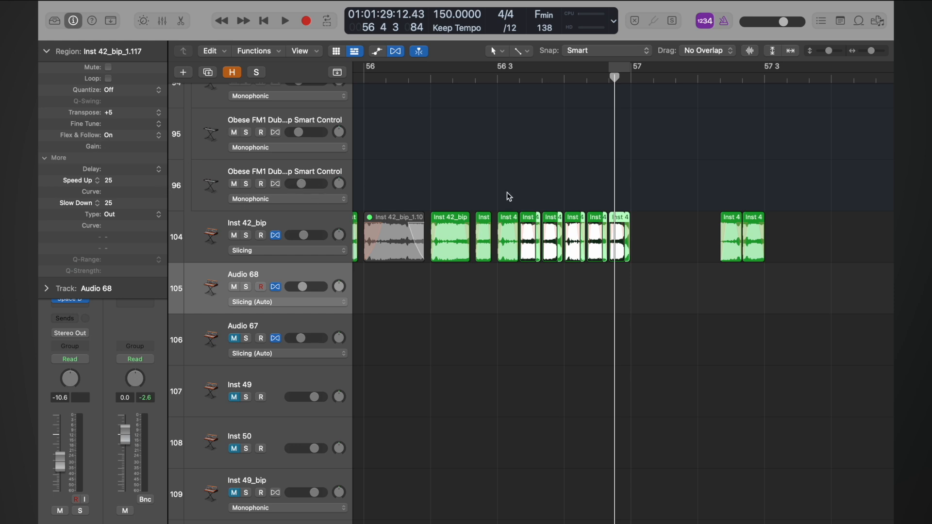
Select the five transposed Inst 42_bip slices and audition the passage leading up to bar 57.
click(540, 192)
drag(528, 202, 630, 262)
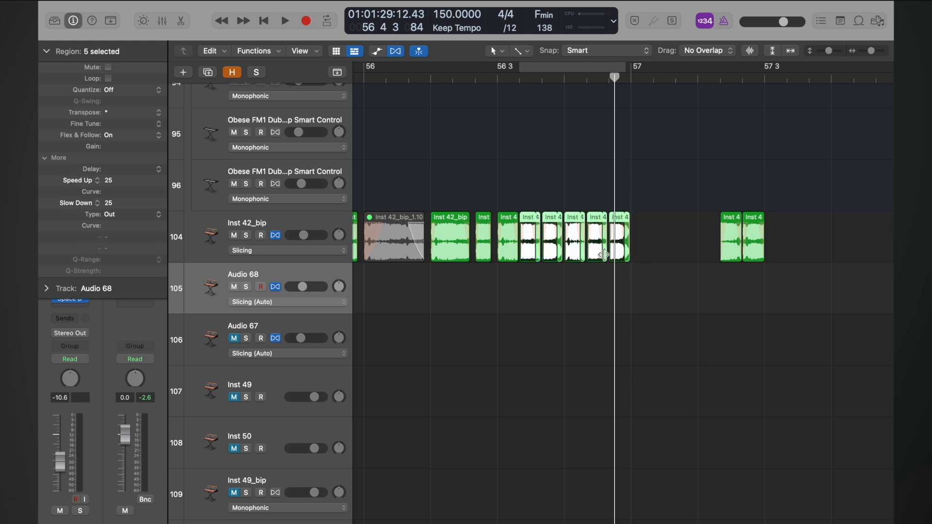
click(653, 271)
key(space)
scroll(601, 283, left, 5)
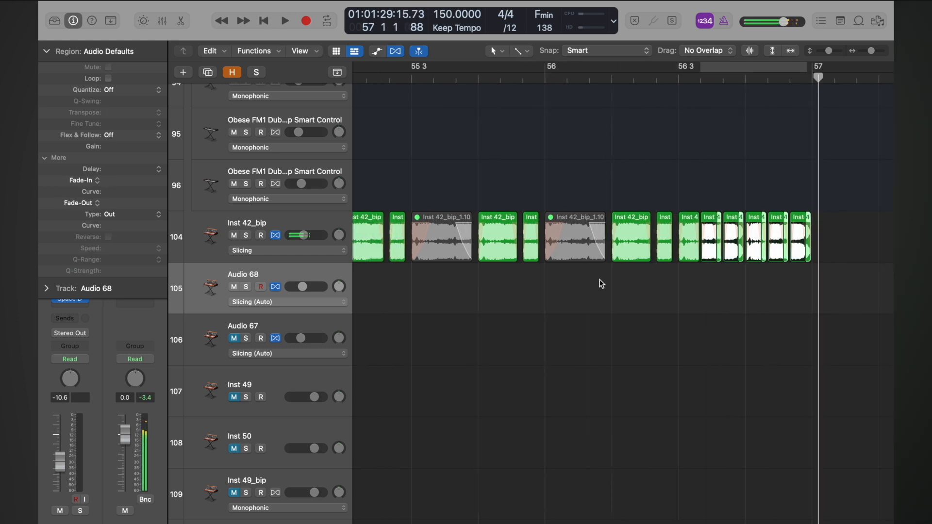
click(750, 247)
click(749, 225)
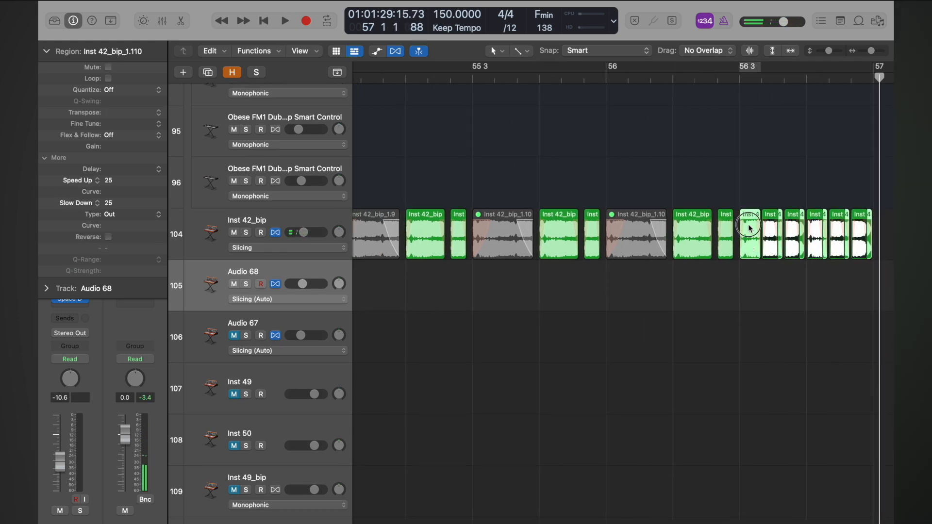
Set Flex & Follow to Off for the five transposed Inst 42_bip slices.
click(745, 181)
scroll(746, 180, down, 2)
scroll(745, 180, up, 5)
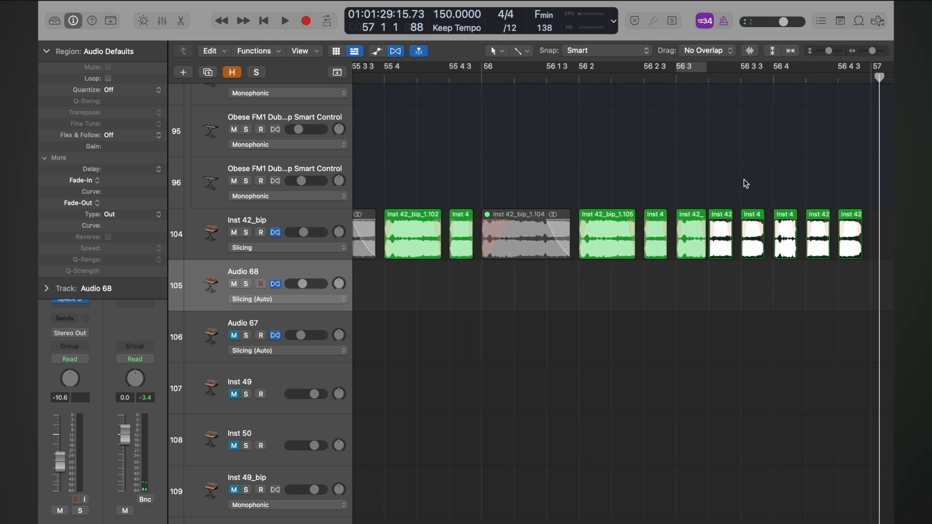
drag(801, 199, 613, 250)
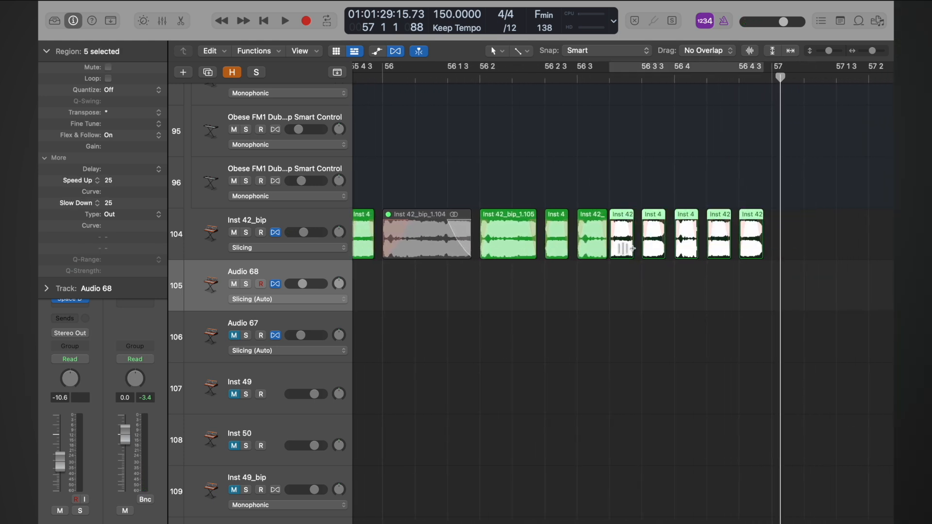
click(114, 134)
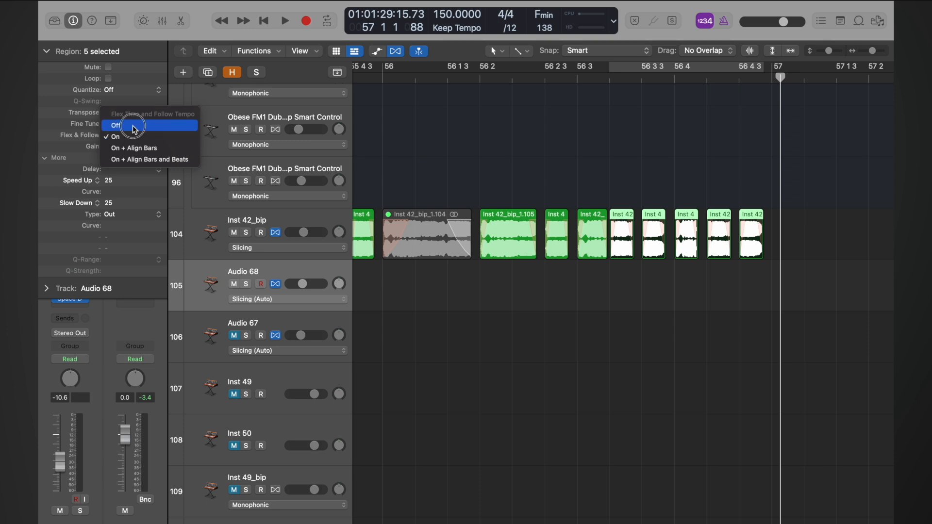
click(133, 126)
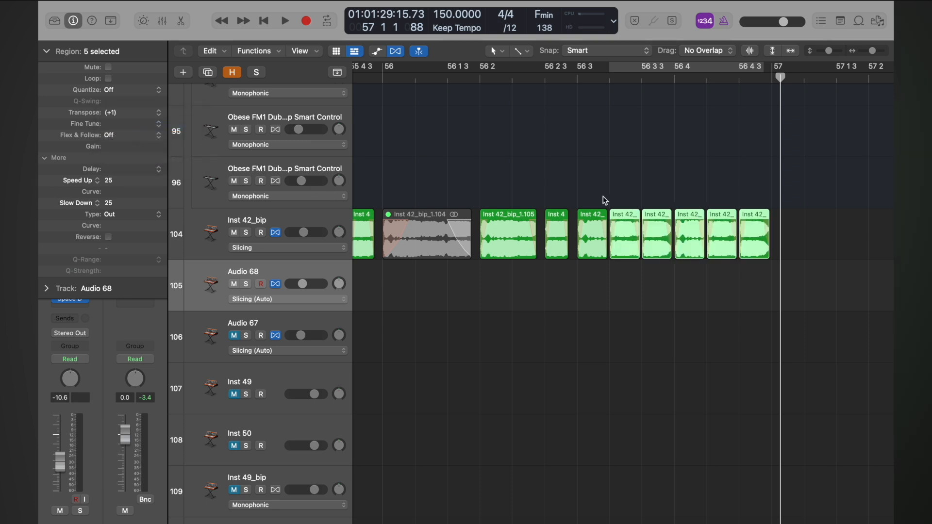
Select the third slice and play back the Inst 42_bip passage from 56 3 with flex off.
click(618, 248)
click(657, 243)
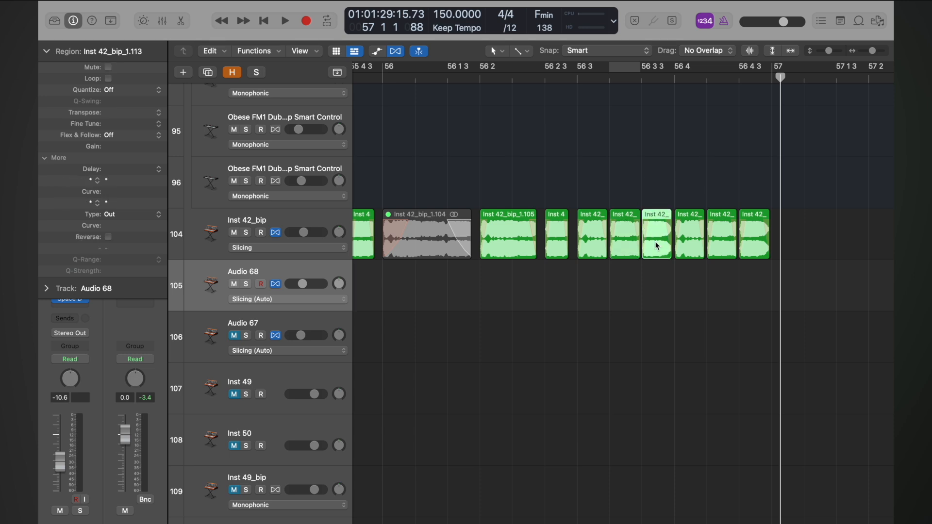
click(578, 79)
key(space)
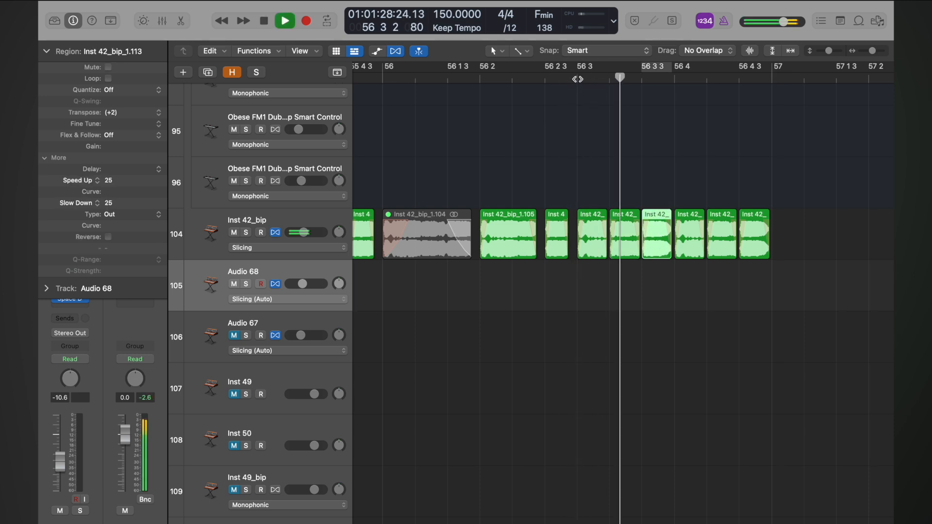
click(578, 79)
key(space)
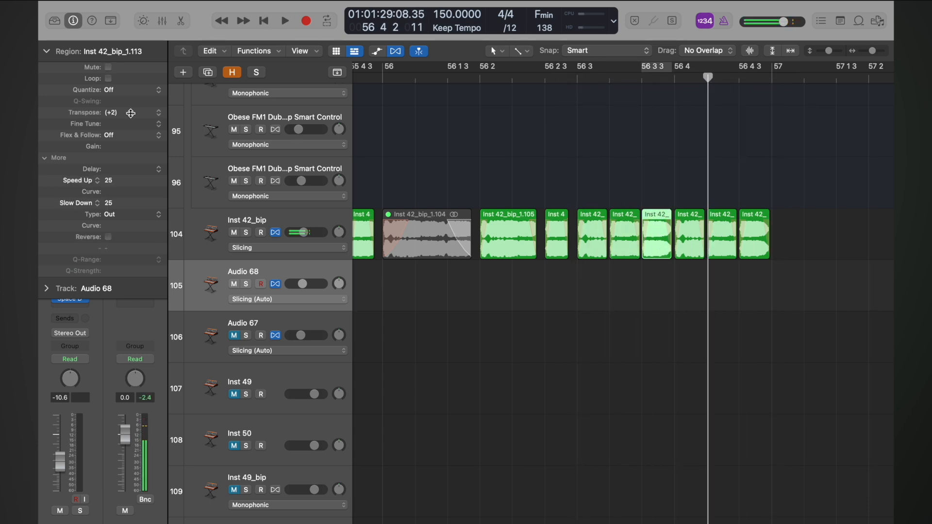
Try a transposition of +18 on the third Inst 42_bip slice and audition the passage.
drag(117, 113, 123, 107)
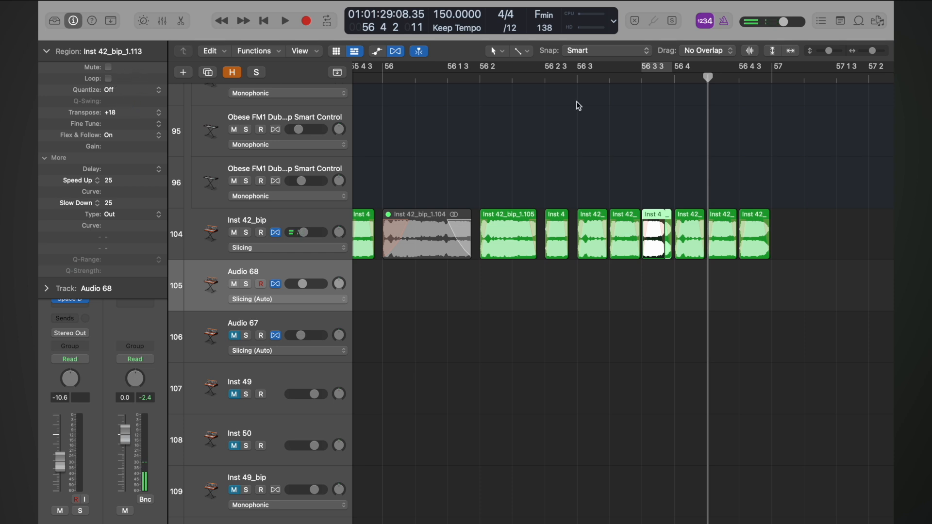
click(642, 76)
key(space)
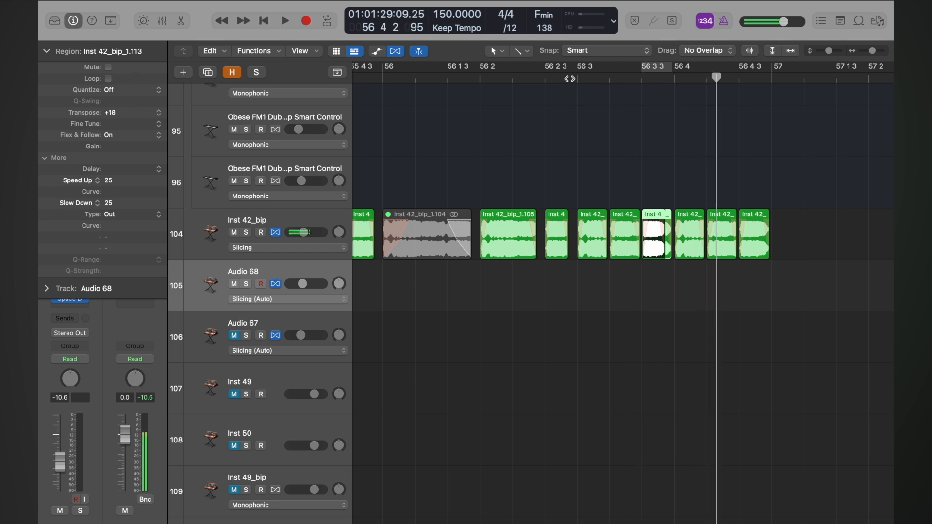
click(560, 76)
key(space)
Undo the +18 transposition of the third slice and the Flex & Follow change on the five slices.
key(super+z)
key(super+z)
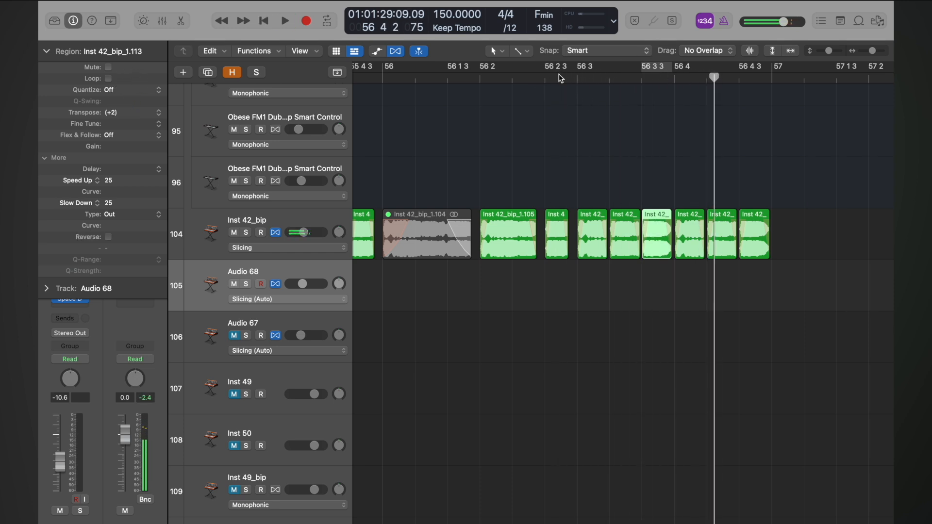
click(639, 200)
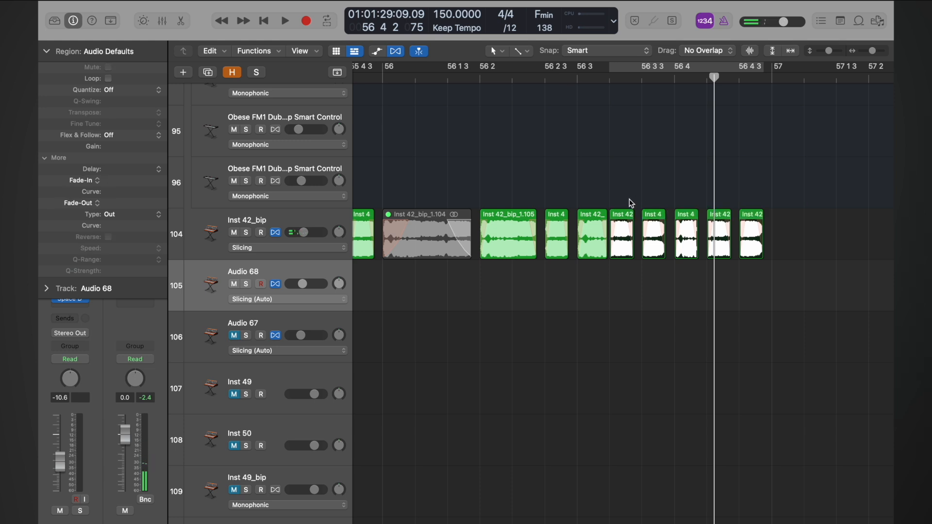
Play back the five flexed Inst 42_bip slices from 56 3.
scroll(634, 233, up, 4)
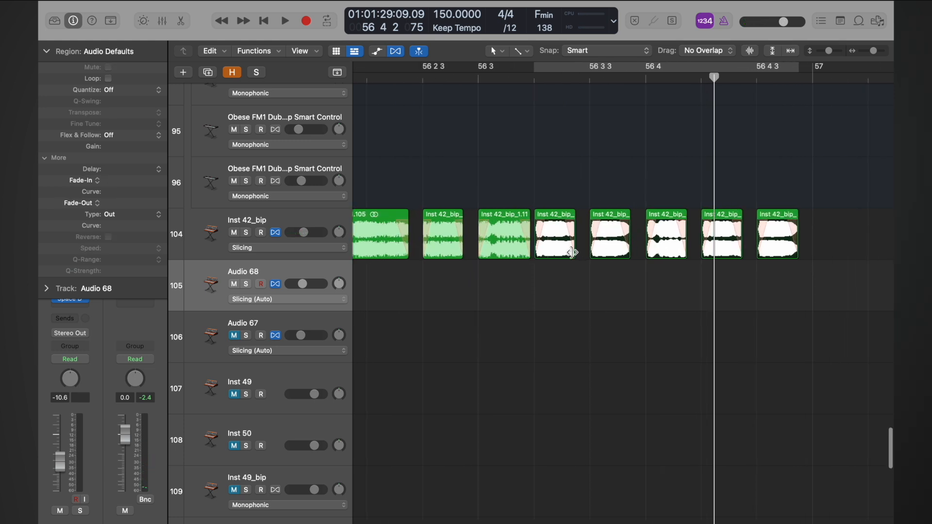
click(477, 77)
key(space)
key(space)
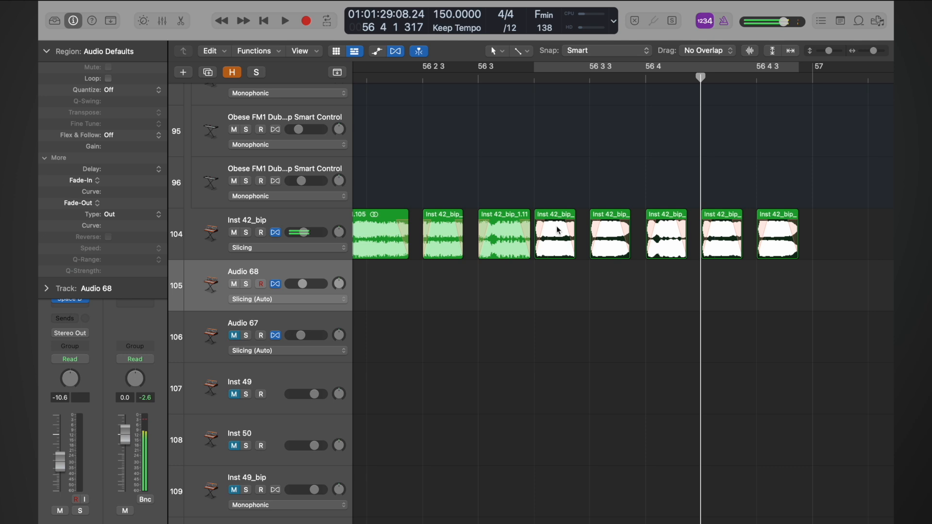
Select the five transposed Inst 42_bip slices and lengthen them together to close the gaps between them.
drag(572, 257, 580, 257)
drag(567, 194, 814, 275)
drag(572, 249, 584, 250)
Play back the lengthened Inst 42_bip slices from just before 56 3 to bar 57.
key(super+Left)
key(super+Left)
key(super+Left)
click(515, 76)
key(space)
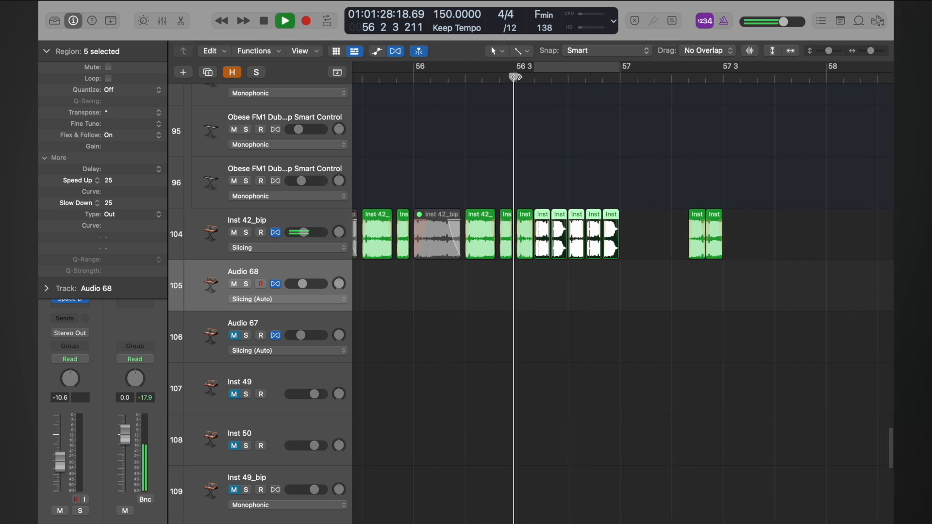
key(space)
Play back the bass arrangement from bar 55 through to bar 64.
key(super+Left)
key(super+Left)
key(super+Left)
key(super+Up)
key(super+Up)
key(super+Left)
key(super+Left)
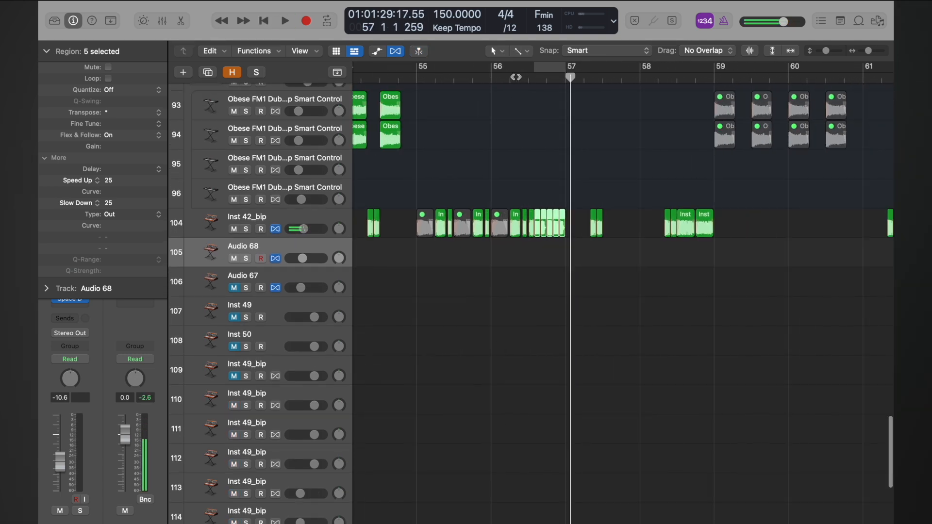
click(454, 77)
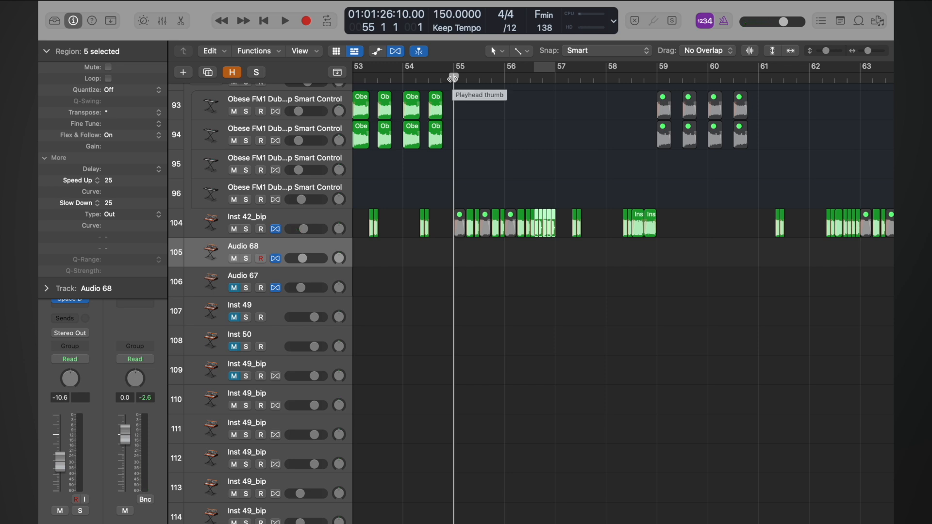
key(space)
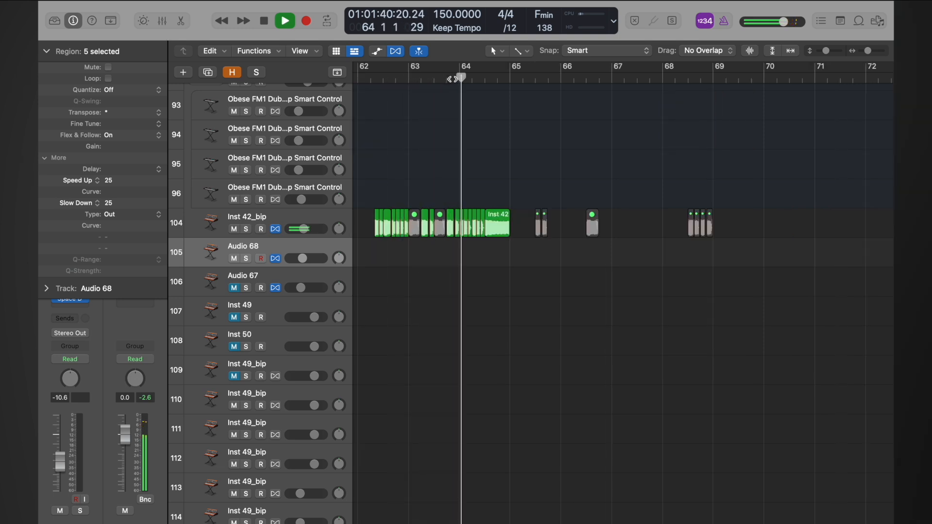
key(space)
Copy the two Audio 58 regions around bar 56 to 63 and 63 3, and audition them from bar 62.
scroll(470, 100, down, 5)
scroll(470, 100, left, 8)
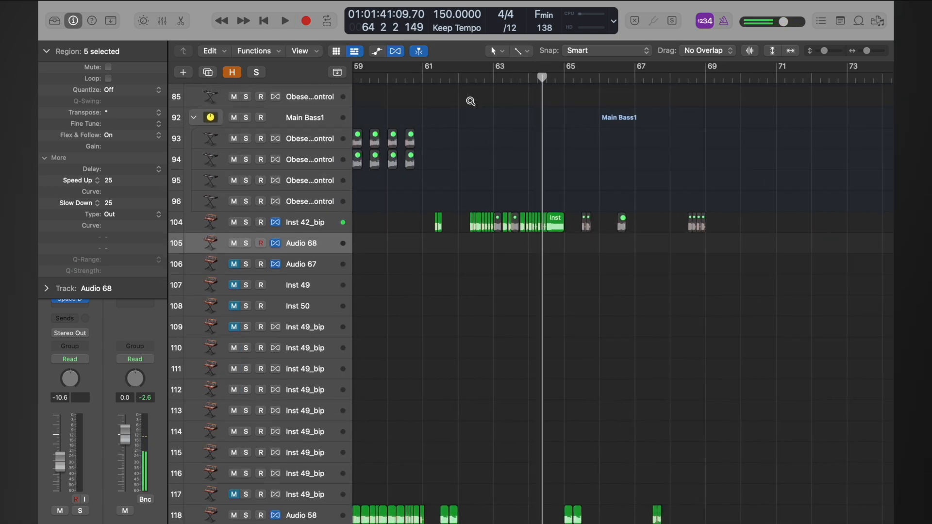
scroll(471, 104, down, 1)
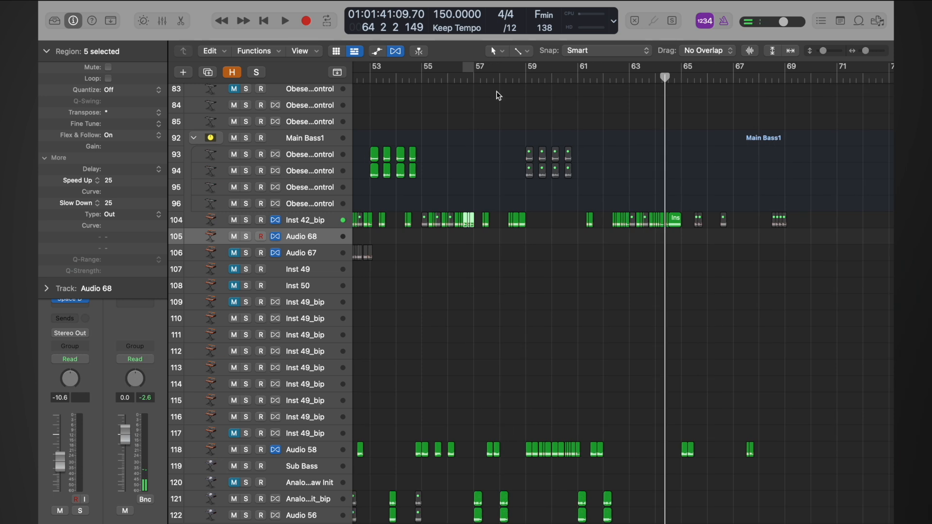
double_click(425, 81)
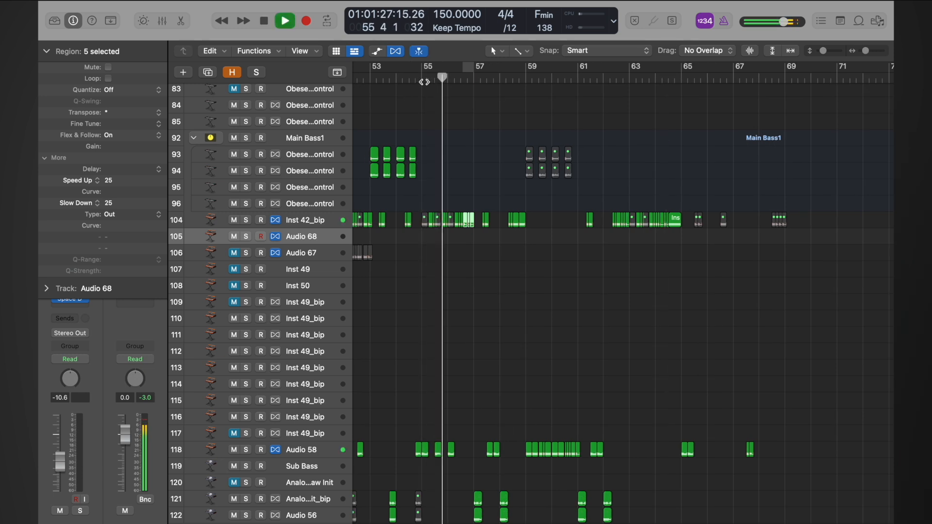
drag(429, 421, 631, 449)
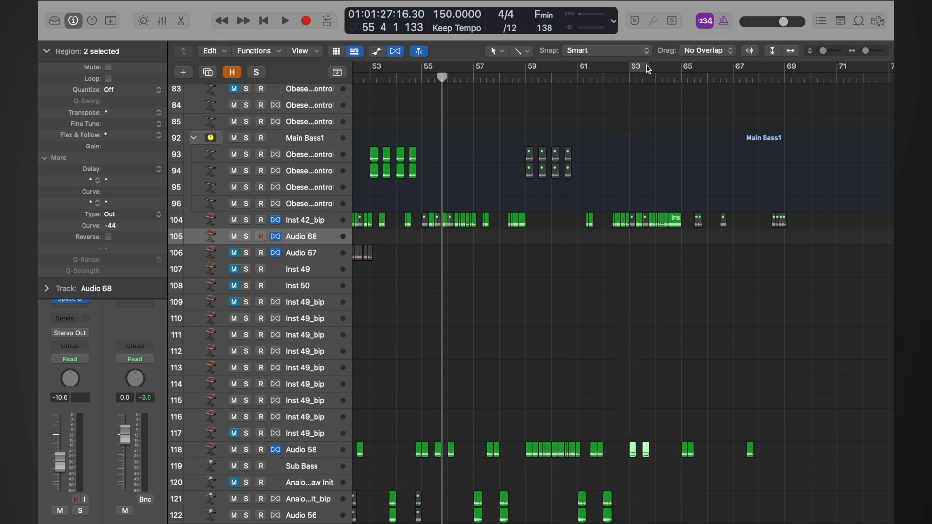
double_click(603, 79)
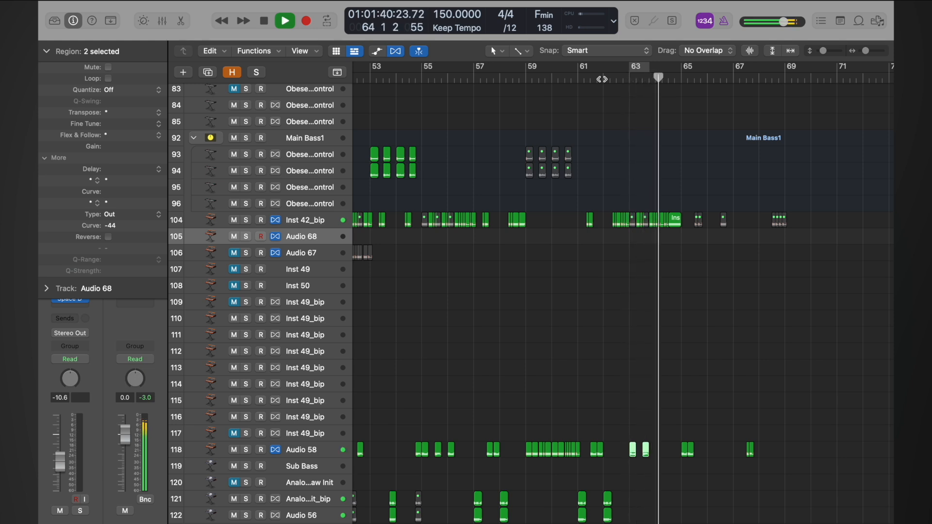
key(space)
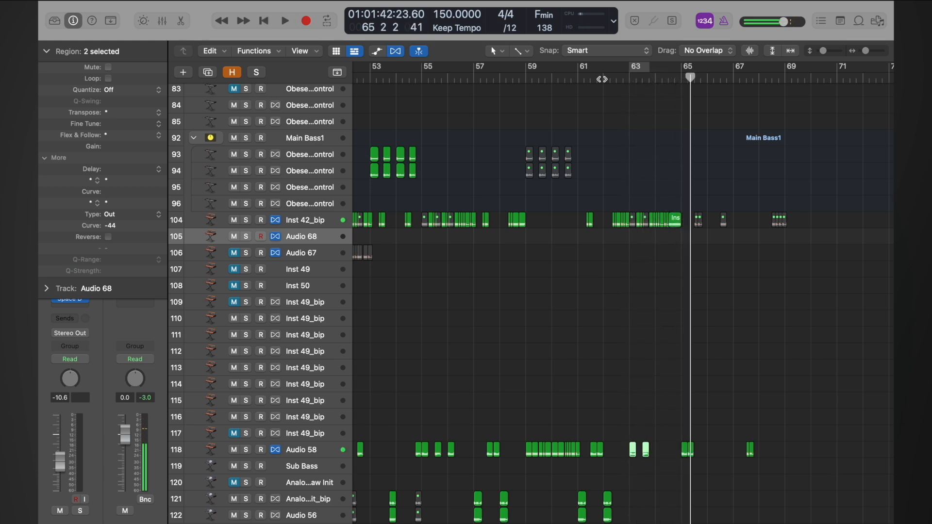
Mute the four Audio 58 regions from bar 65 onward and place the playhead at bar 17.
scroll(750, 235, left, 5)
drag(746, 444, 665, 458)
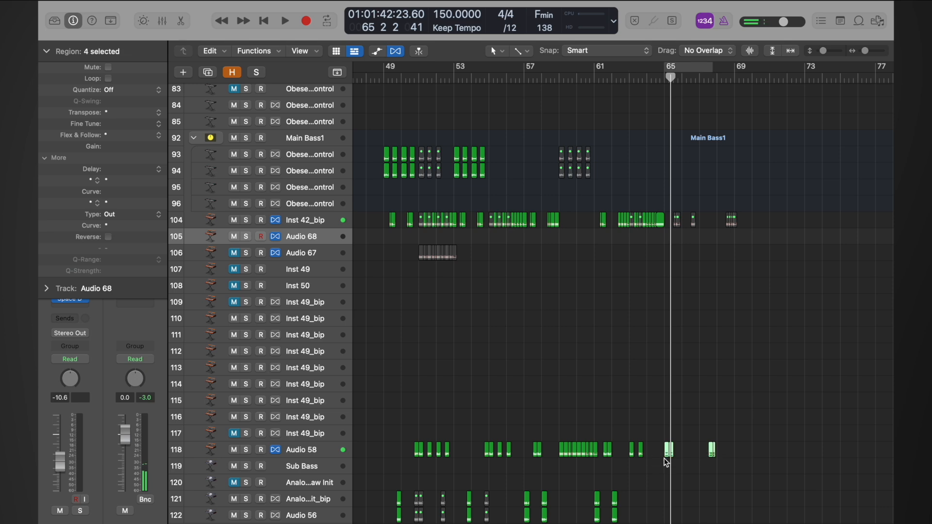
ctrl+alt+click(665, 460)
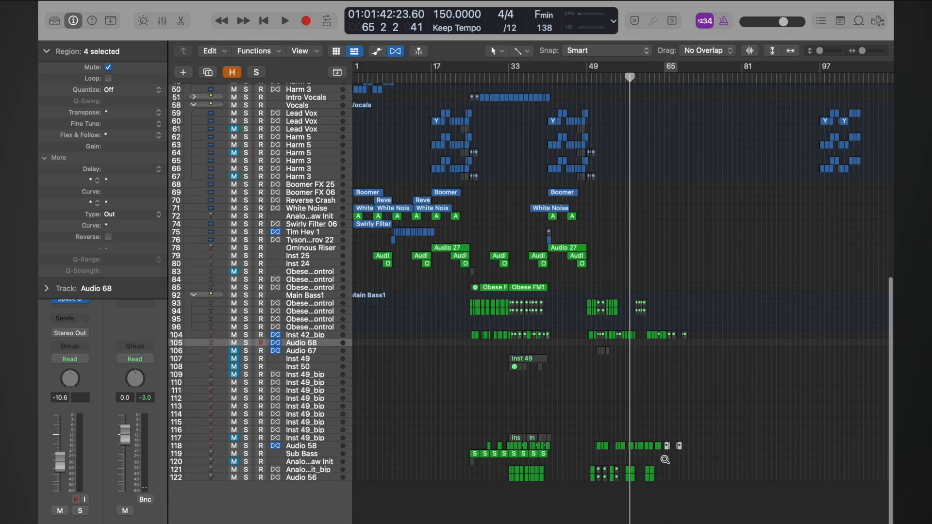
click(421, 79)
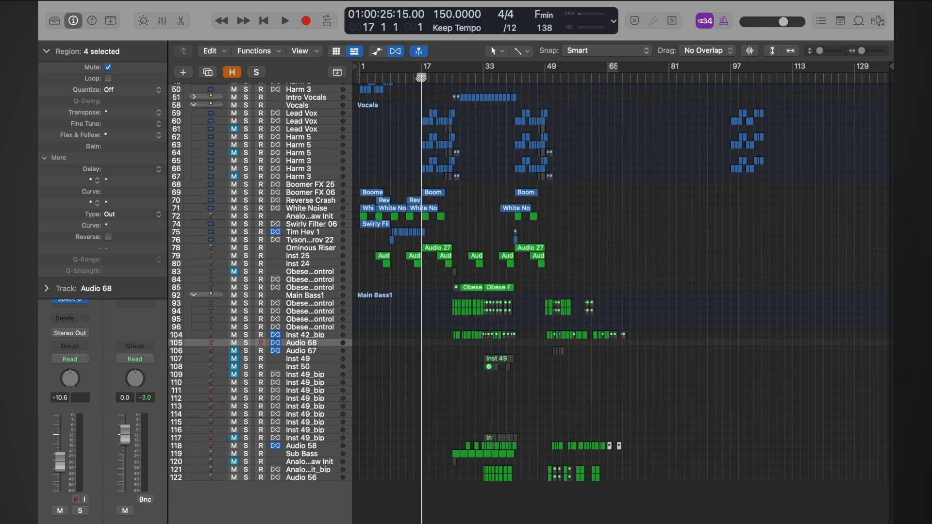